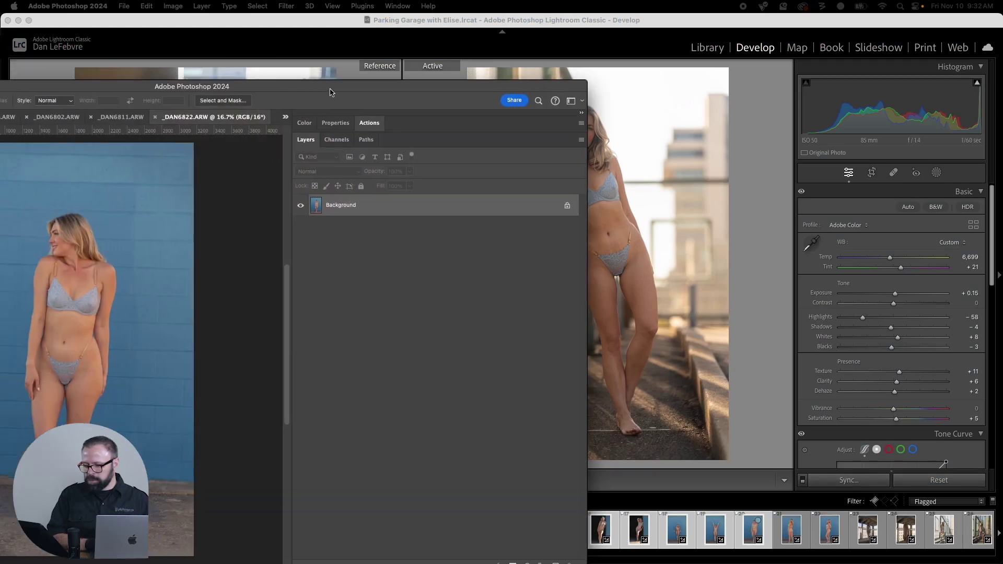
# Step: Move the Photoshop window fully onto the screen in front of Lightroom and maximize it
pyautogui.moveTo(330, 93); pyautogui.dragTo(593, 58)
pyautogui.doubleClick(632, 50)
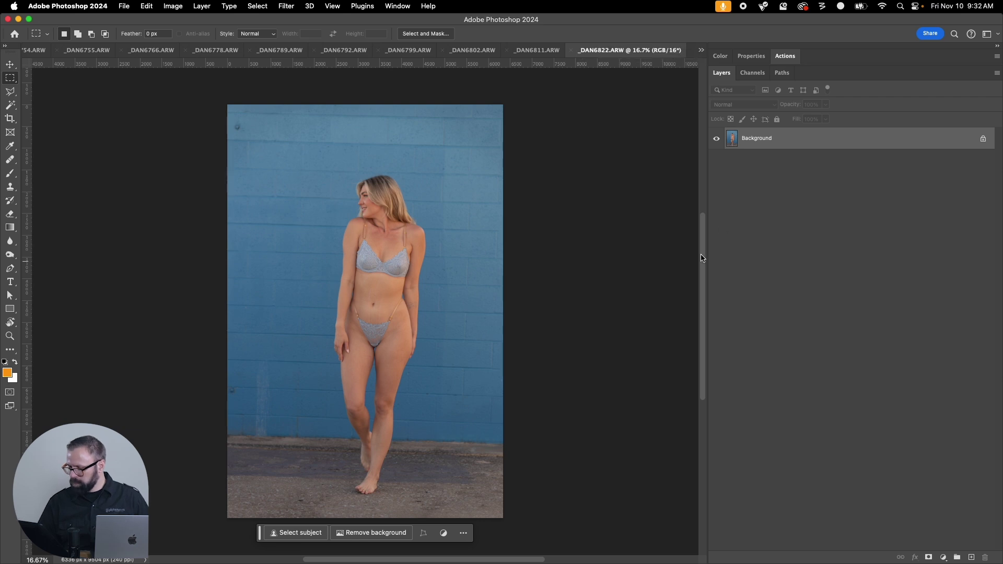
# Step: Show the Actions panel, select the NO SAVE action, and review its expanded steps before collapsing it
pyautogui.click(785, 55)
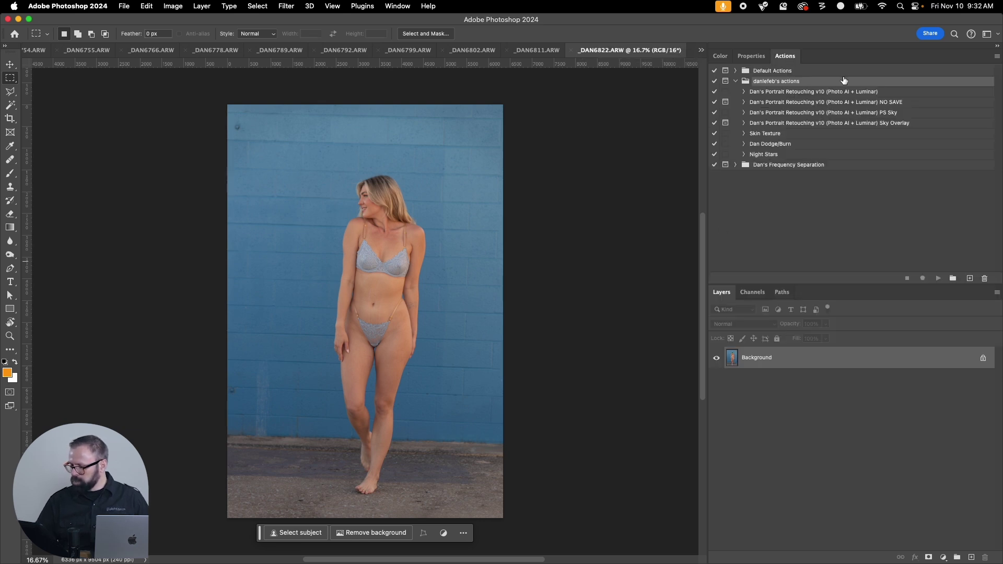
pyautogui.click(878, 103)
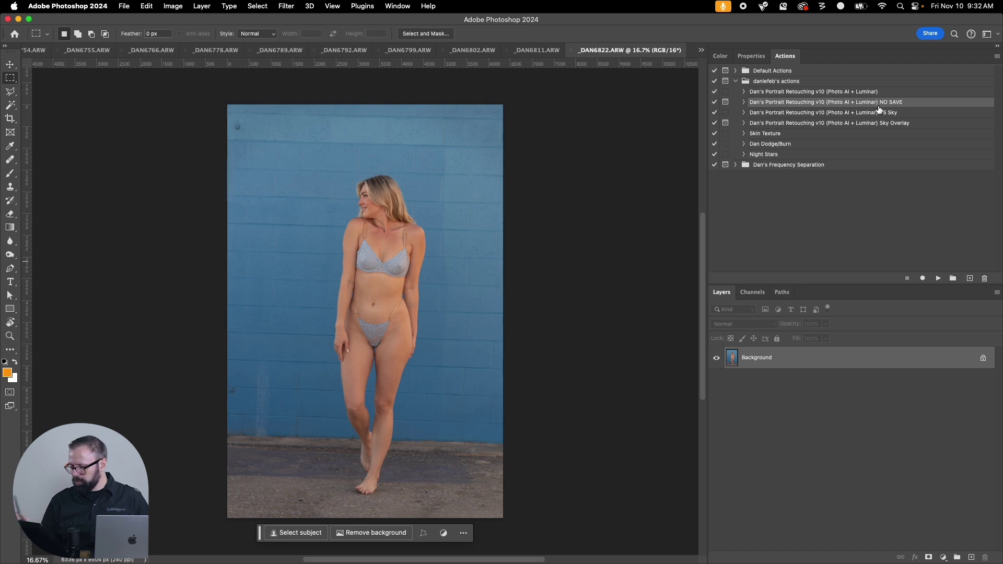
pyautogui.click(744, 102)
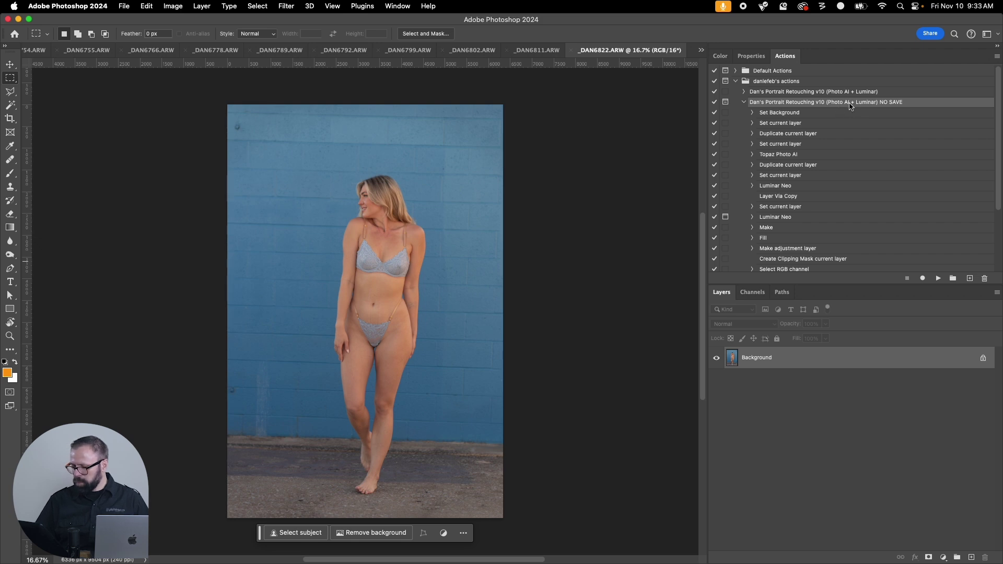
pyautogui.click(744, 103)
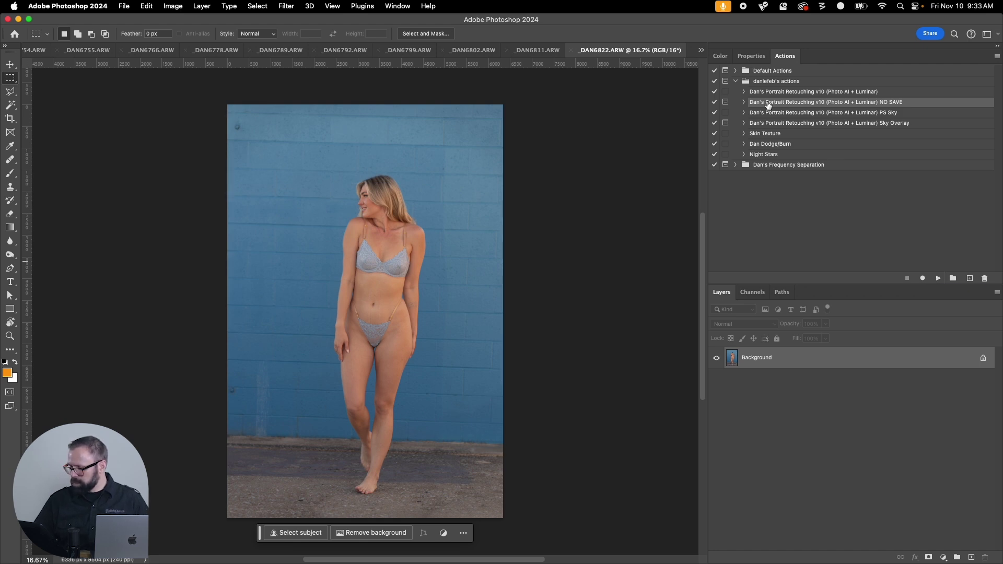
pyautogui.click(744, 102)
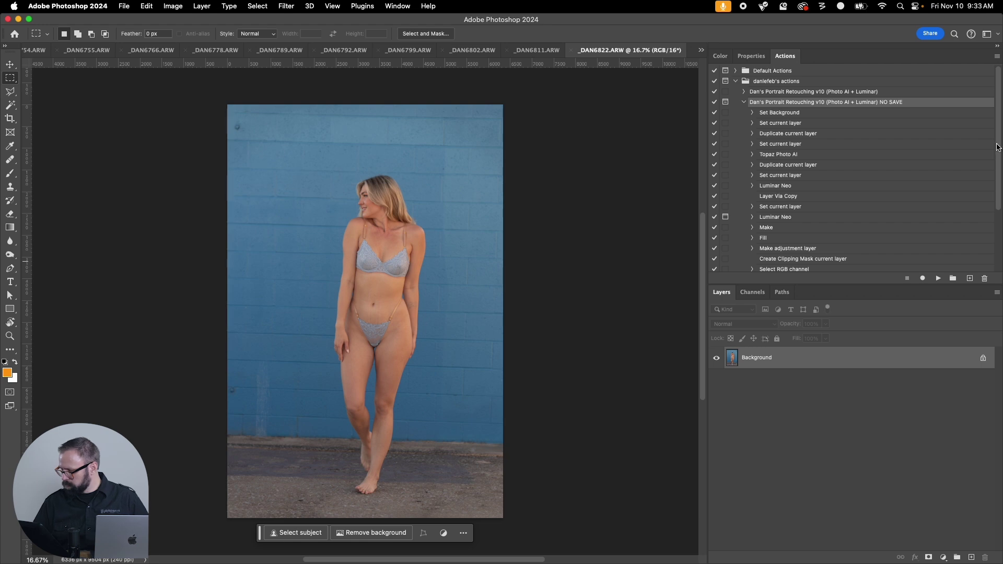
pyautogui.moveTo(998, 148); pyautogui.dragTo(1001, 193)
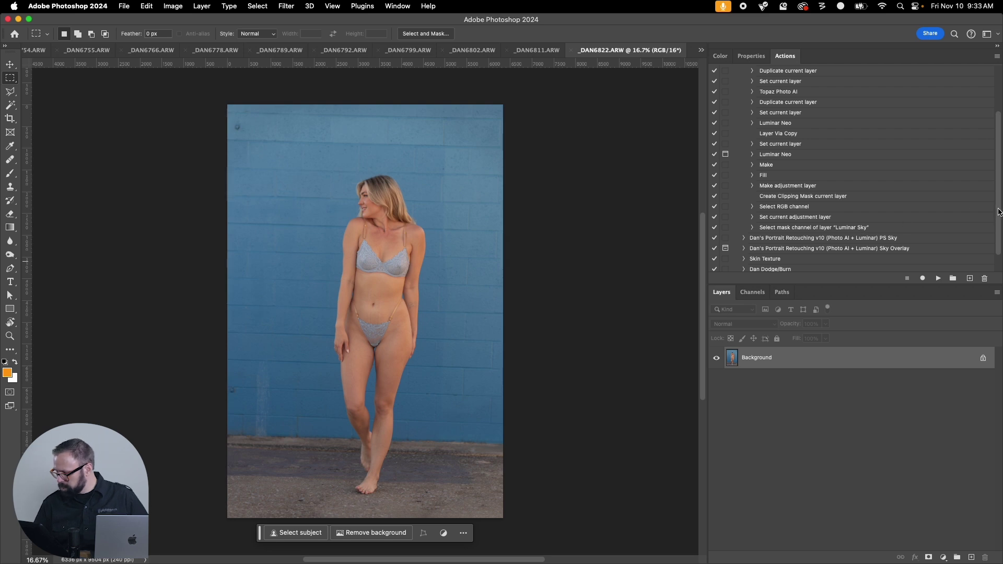
pyautogui.moveTo(999, 211); pyautogui.dragTo(995, 113)
pyautogui.click(743, 102)
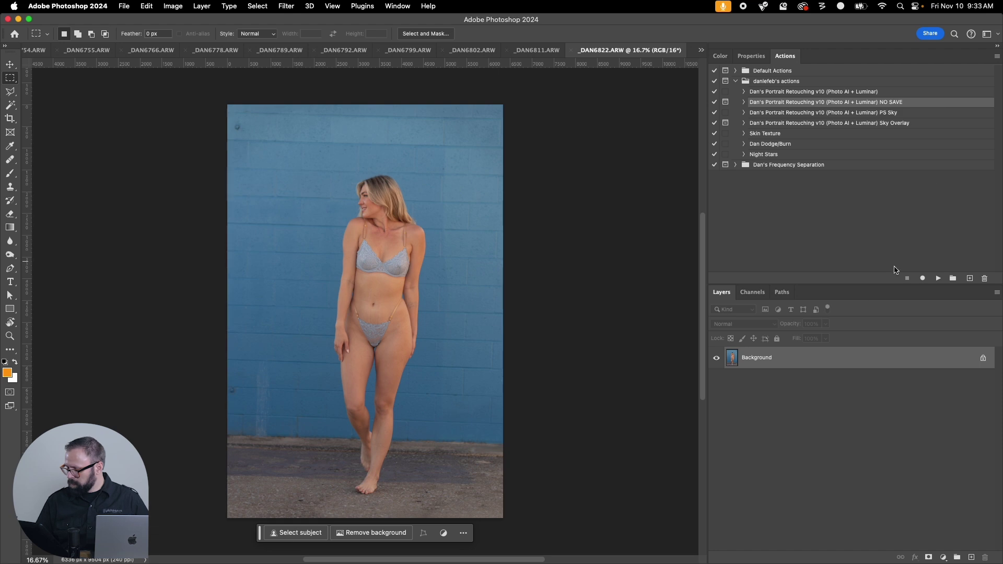
# Step: Play the NO SAVE action to build the Photo AI, Luminar and Luminar Sky layers
pyautogui.click(938, 279)
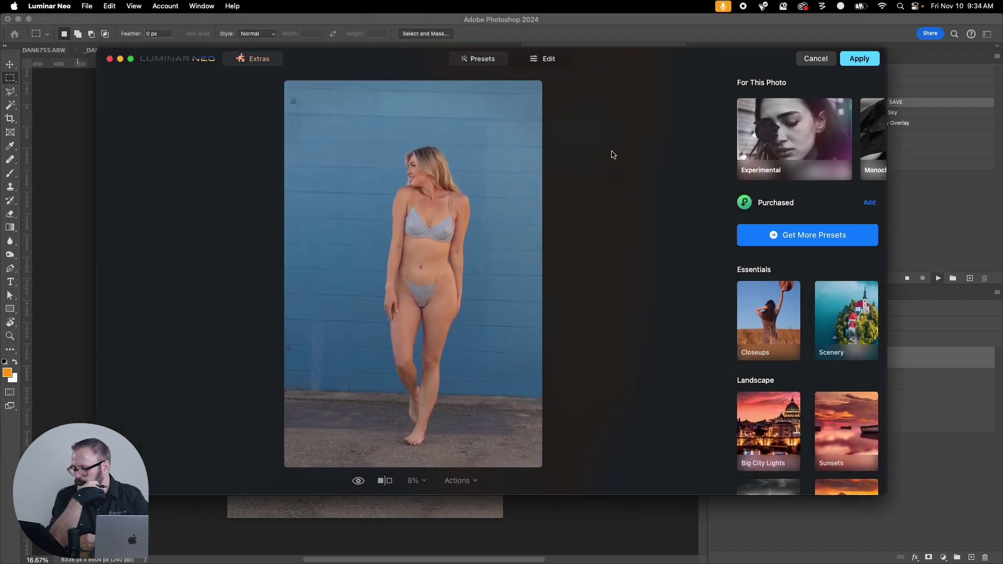
# Step: Switch Luminar Neo to its Edit tools and apply the edits back to Photoshop
pyautogui.click(551, 59)
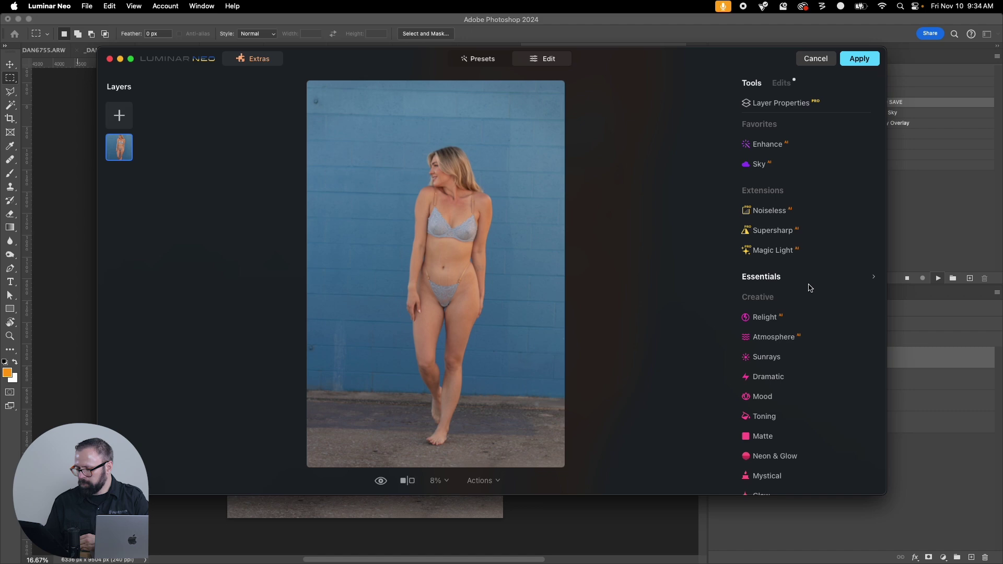
pyautogui.click(859, 59)
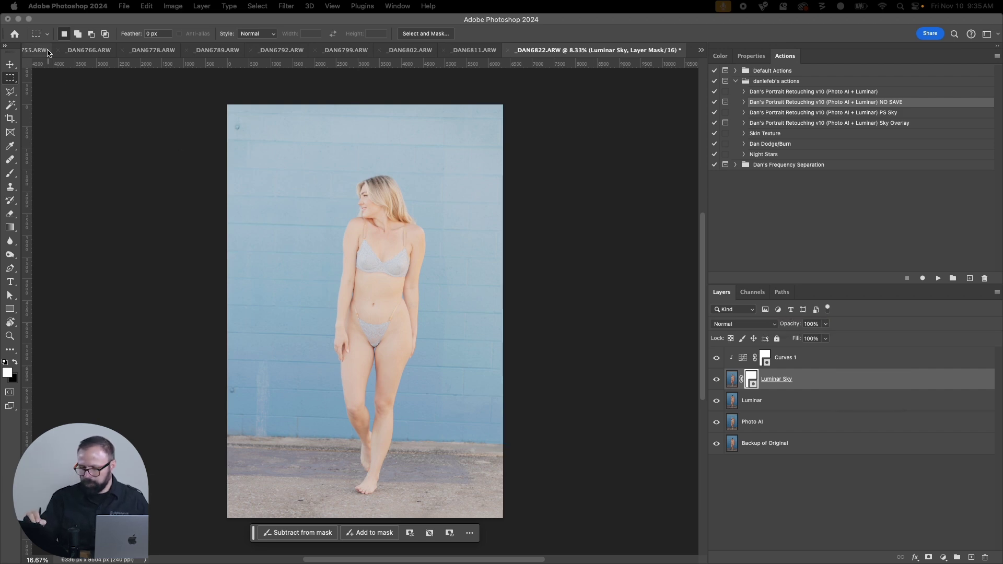
# Step: Revert the portrait to its unedited original with File > Revert
pyautogui.click(62, 23)
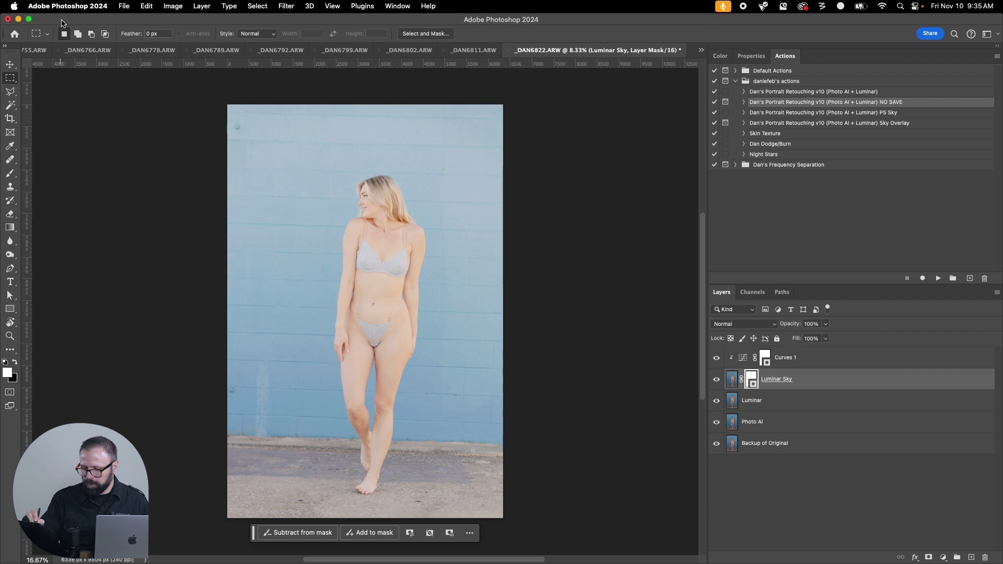
pyautogui.click(124, 6)
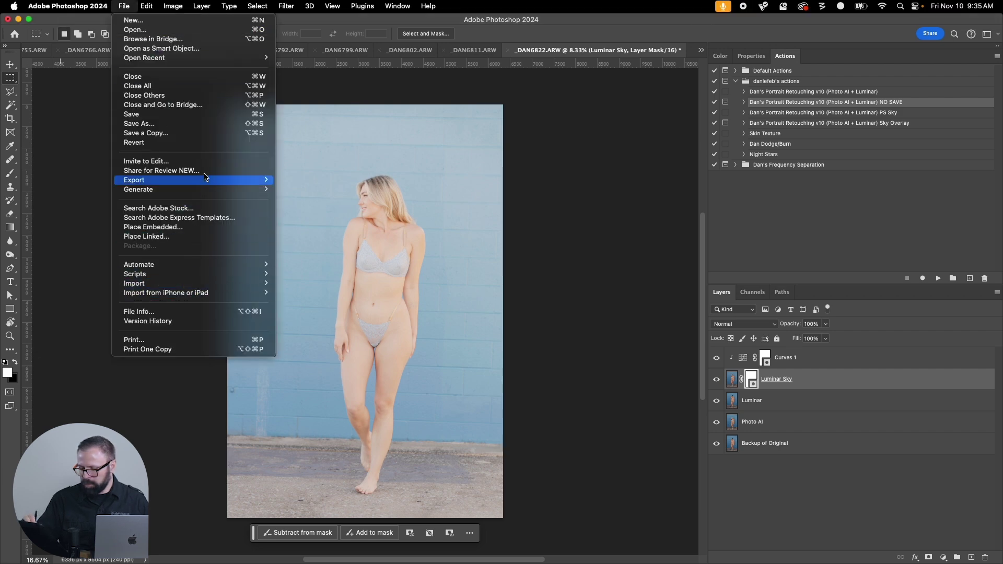
pyautogui.click(210, 141)
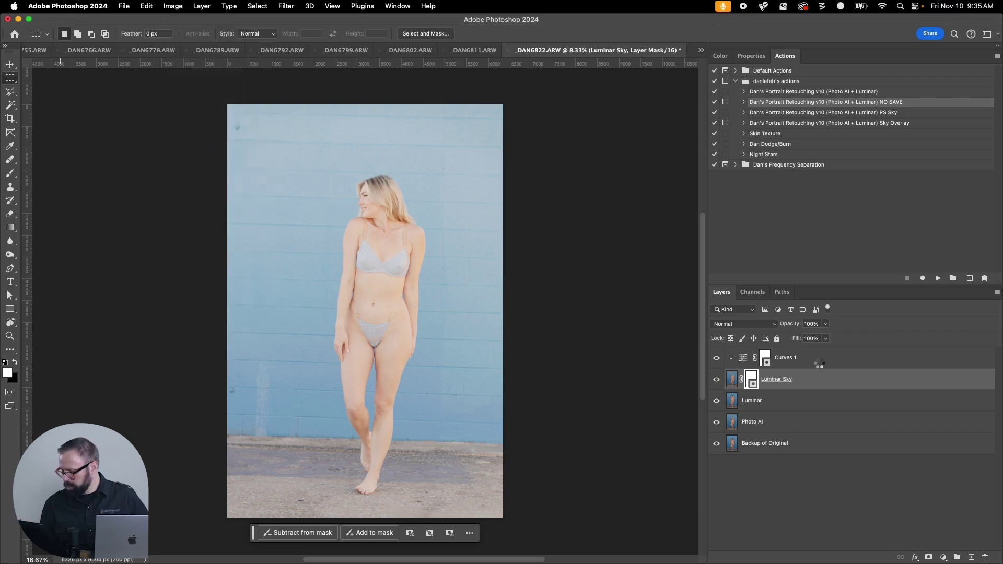
# Step: Duplicate the NO SAVE action, move it below Sky Overlay, and rename it Parking Garage with the model's name
pyautogui.moveTo(889, 100); pyautogui.dragTo(971, 275)
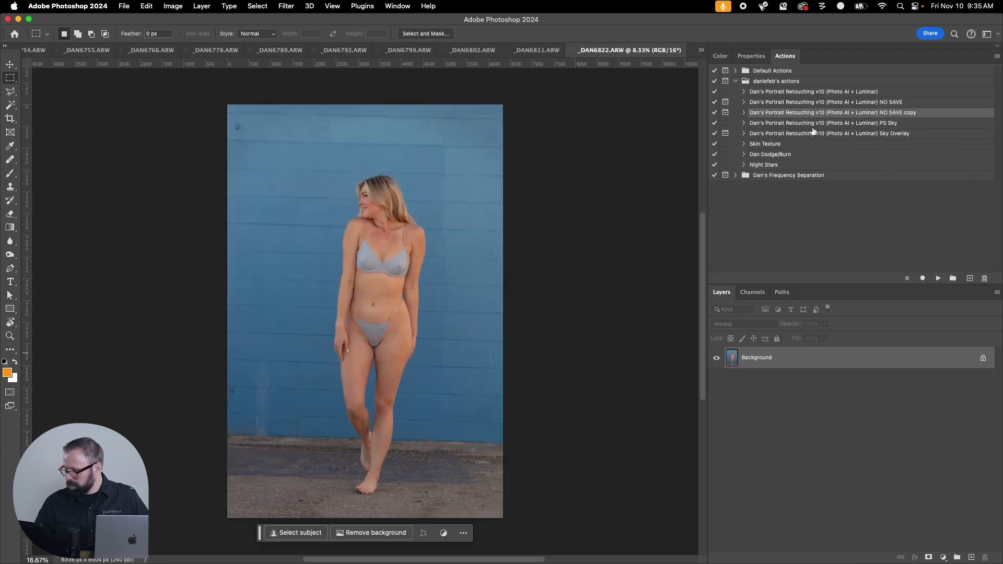
pyautogui.moveTo(787, 112); pyautogui.dragTo(786, 136)
pyautogui.doubleClick(788, 134)
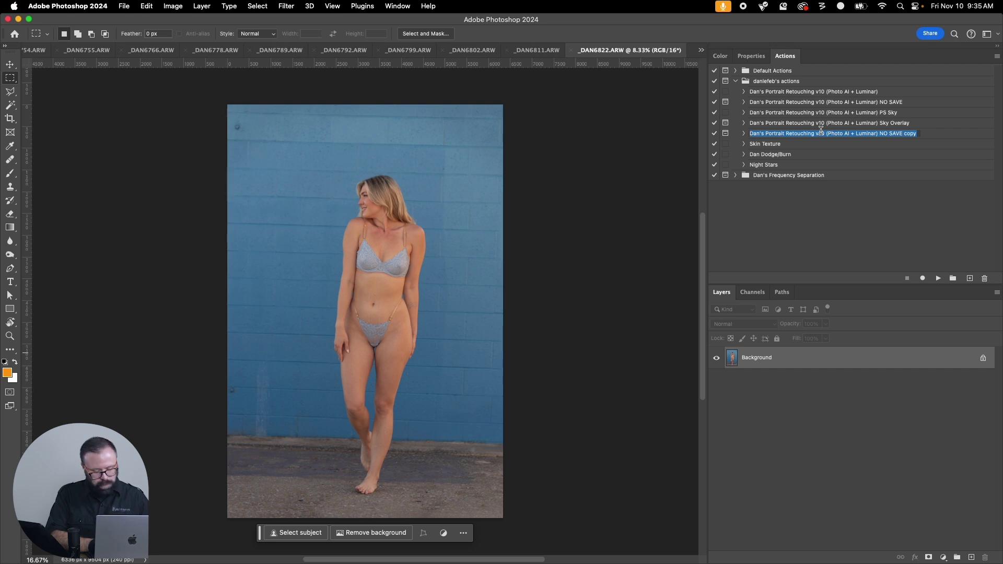
pyautogui.write('Parkin')
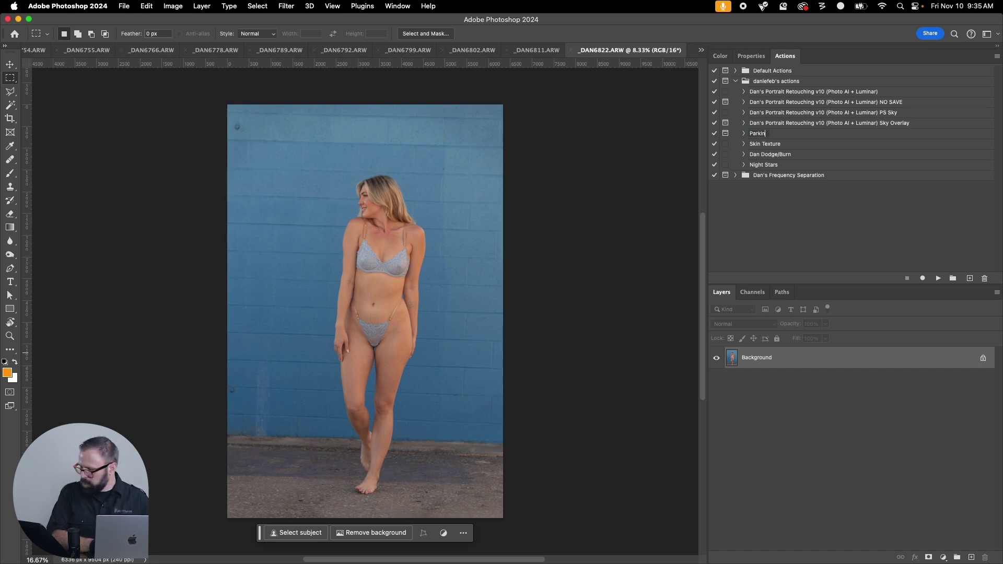
pyautogui.write('g Garage with Elise')
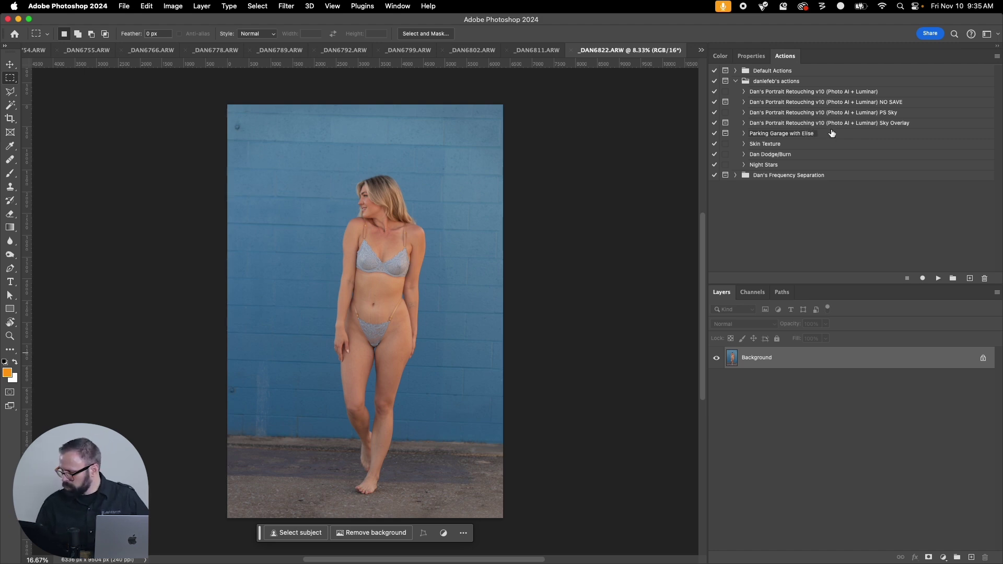
pyautogui.press('Return')
# Step: Review the renamed action's steps, then collapse it
pyautogui.click(742, 134)
pyautogui.scroll(-5, 964, 204)
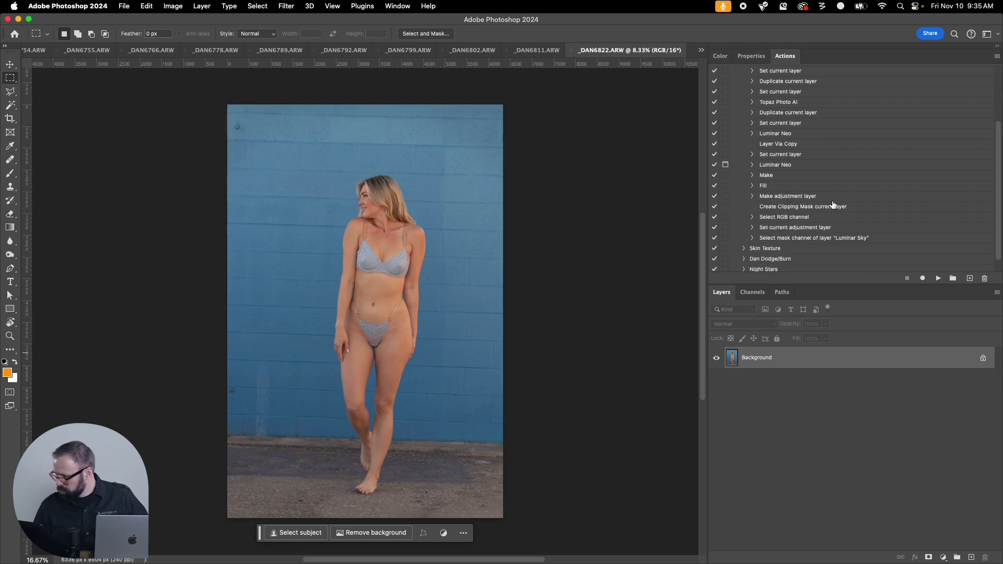
pyautogui.moveTo(1000, 219); pyautogui.dragTo(1001, 204)
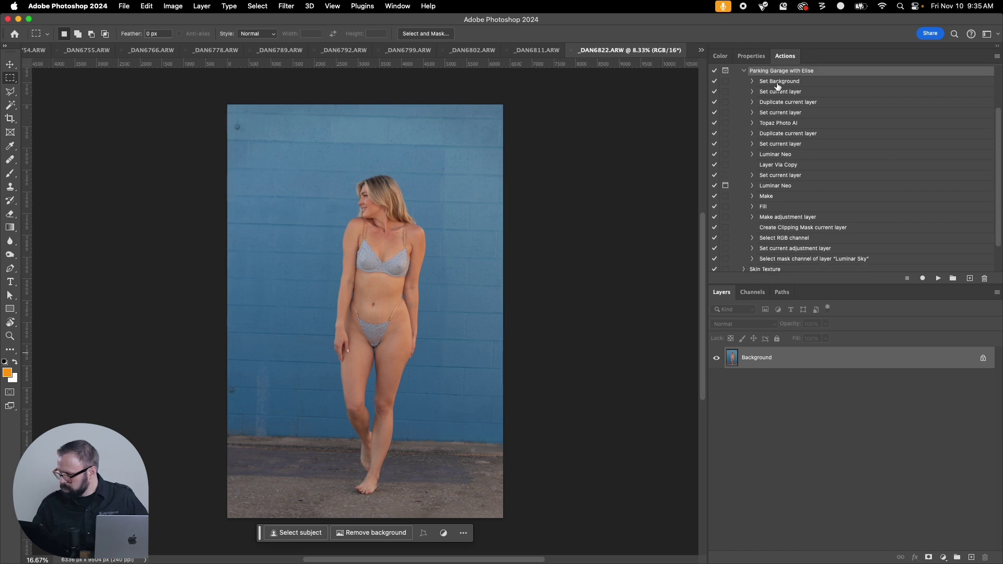
pyautogui.click(743, 70)
# Step: Delete the copied action and start recording a new green Parking Garage action named for the model
pyautogui.moveTo(794, 135); pyautogui.dragTo(984, 279)
pyautogui.click(969, 279)
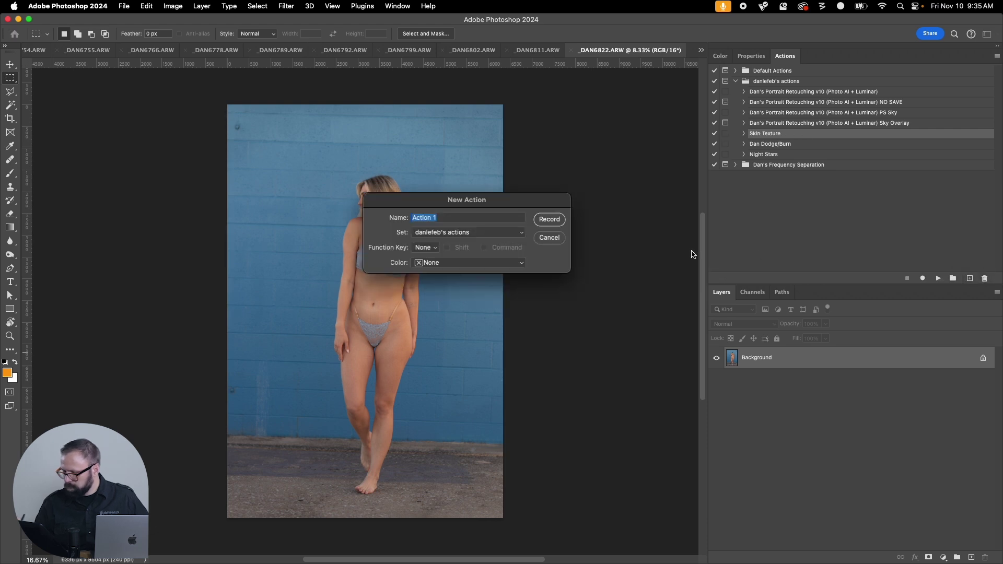
pyautogui.write('Parki')
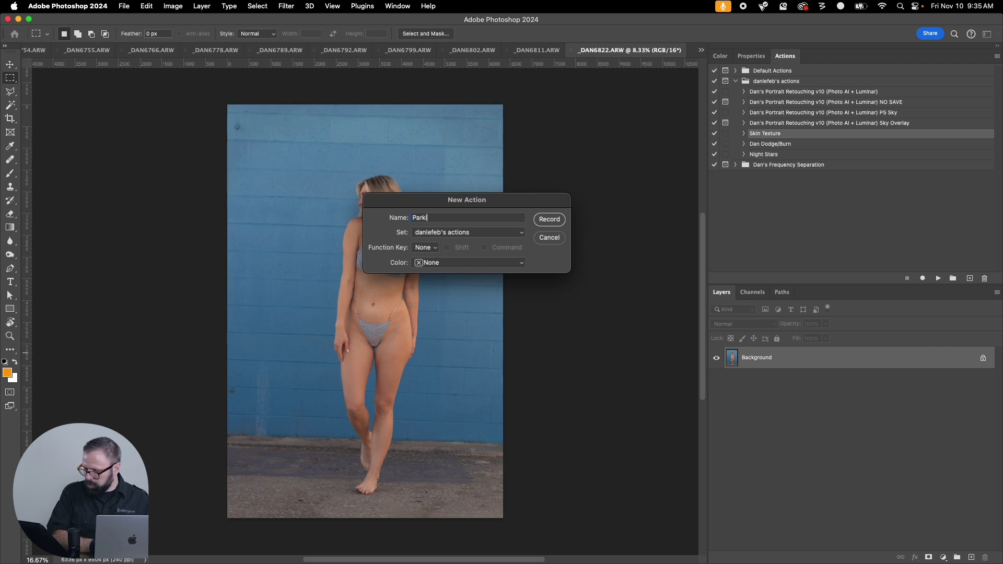
pyautogui.write('ng Garage with E')
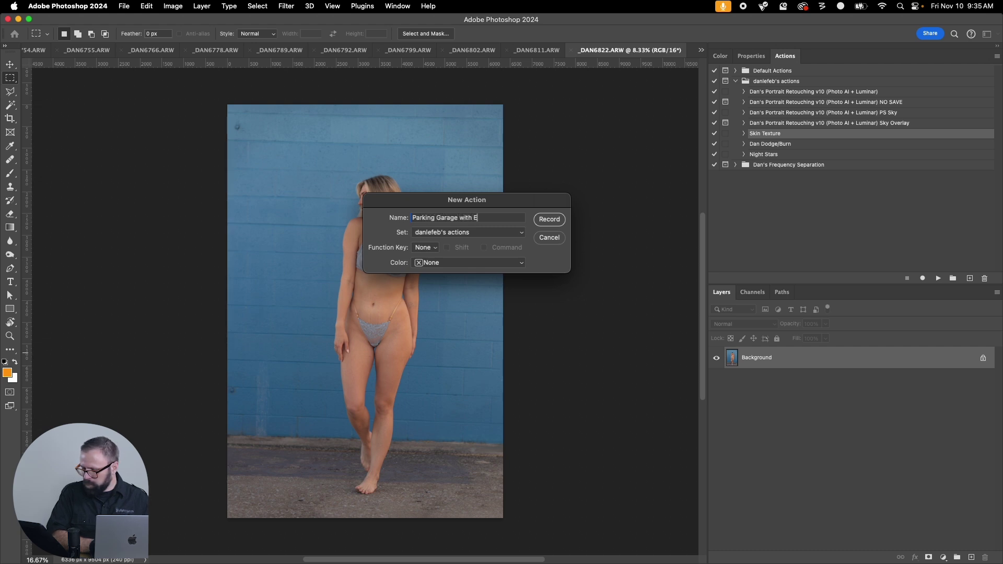
pyautogui.write('lise')
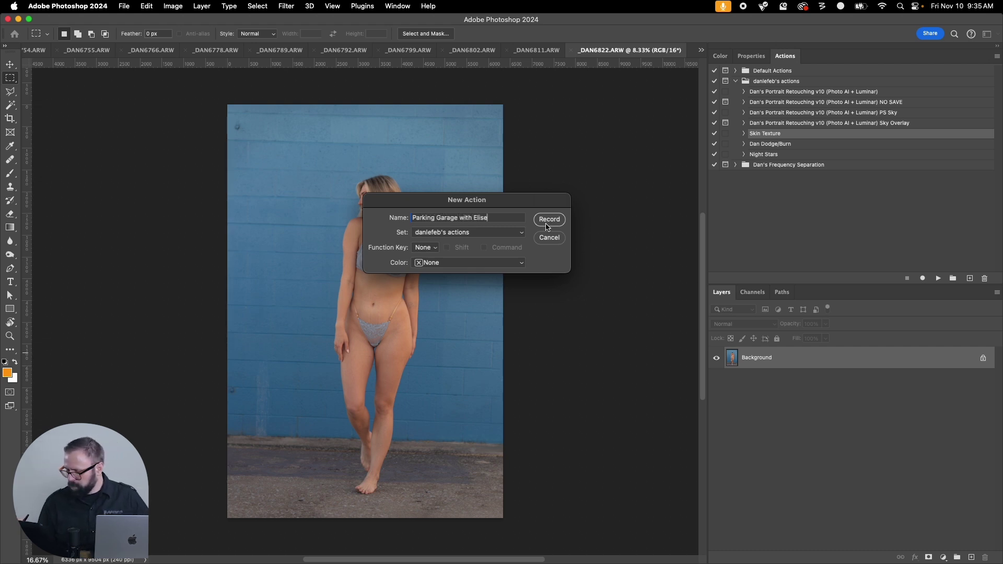
pyautogui.click(521, 263)
pyautogui.click(492, 308)
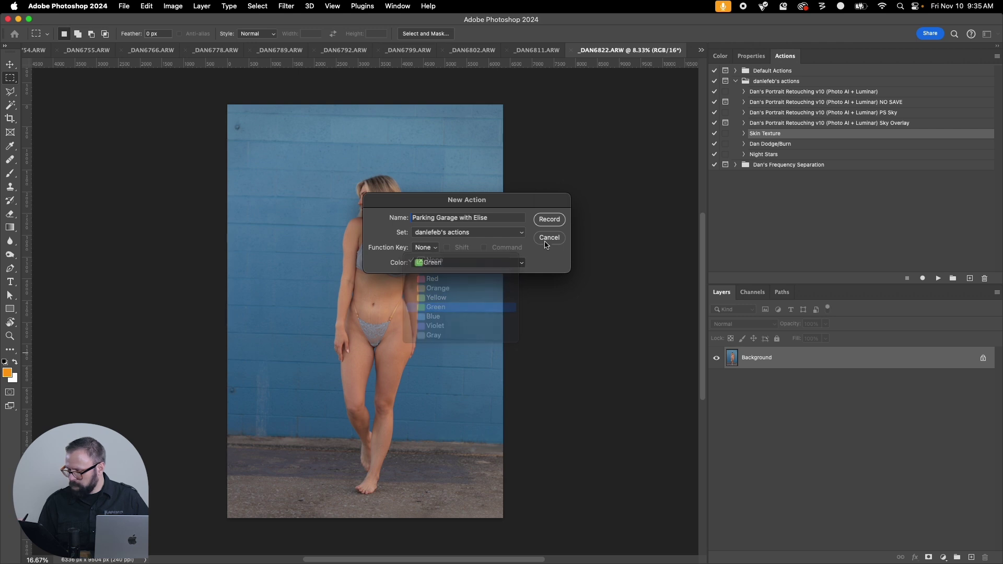
pyautogui.click(551, 215)
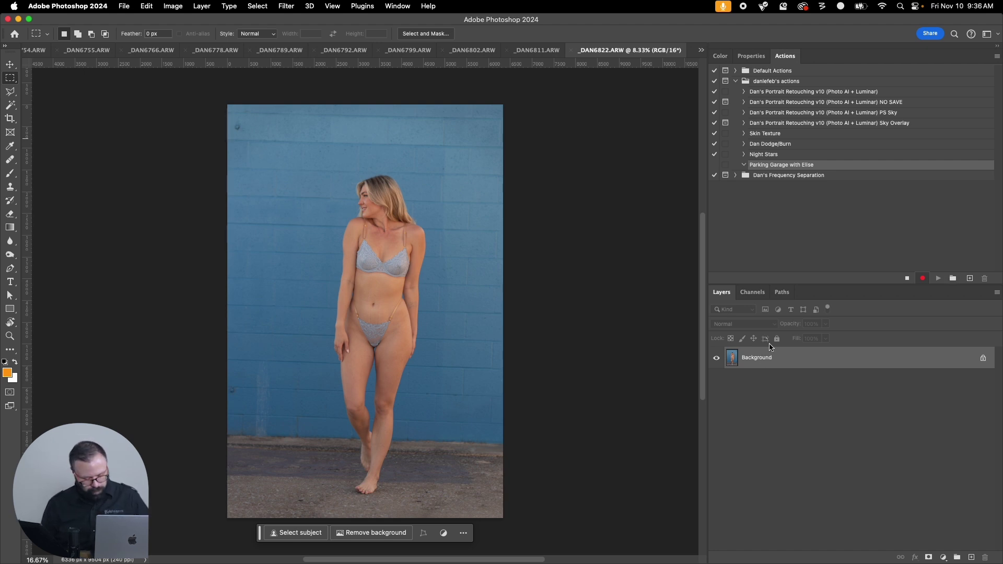
# Step: Convert the Background into a layer named Original Photo
pyautogui.keyDown('alt'); pyautogui.doubleClick(771, 359); pyautogui.keyUp('alt')
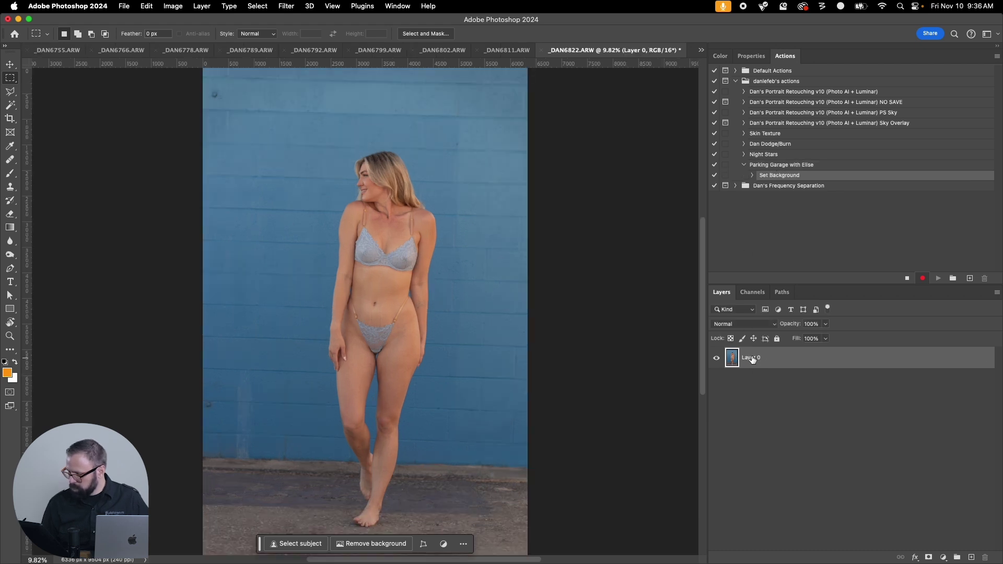
pyautogui.doubleClick(753, 359)
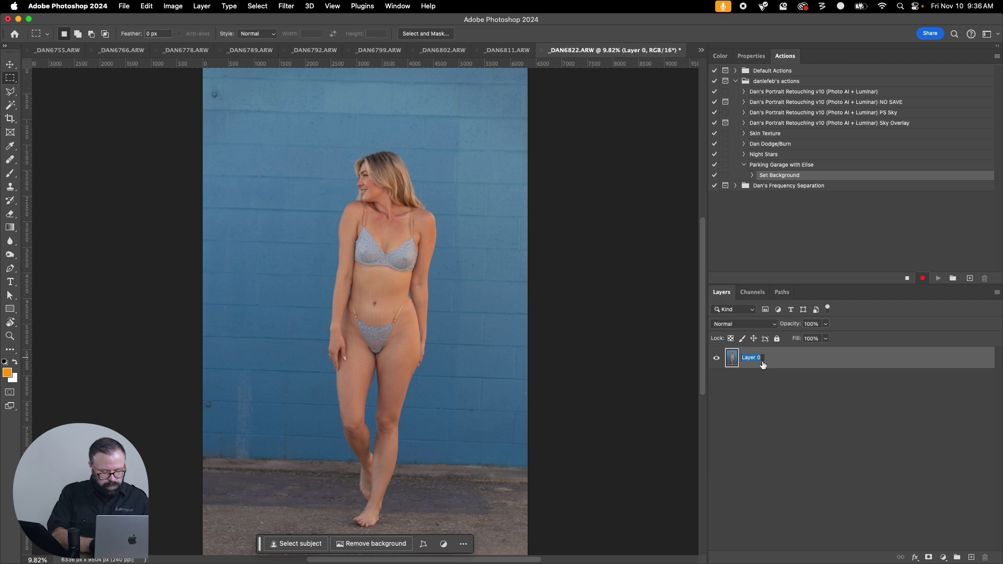
pyautogui.write('Original Photo')
pyautogui.press('Return')
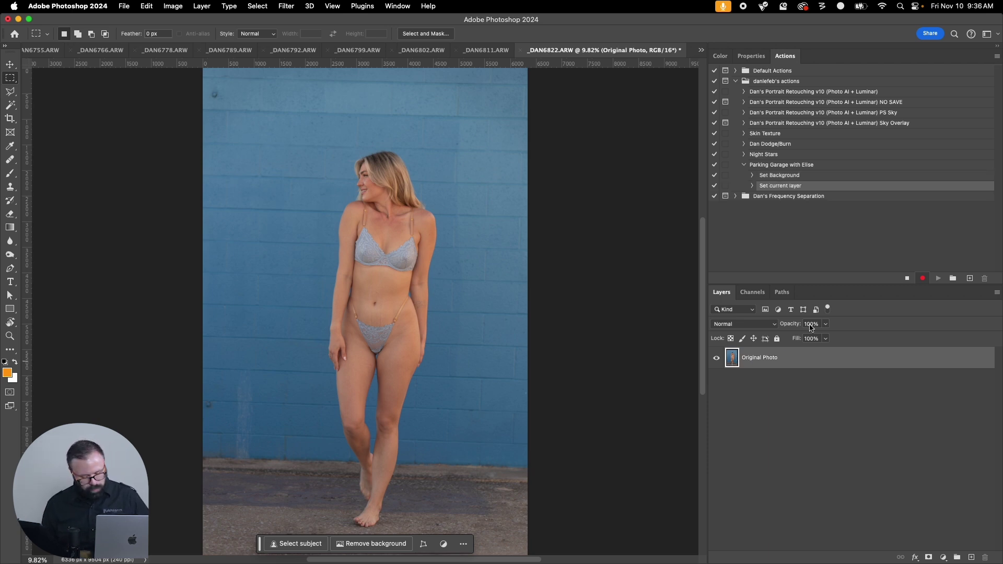
# Step: Duplicate Original Photo and name the copy Photo AI
pyautogui.press('super+j')
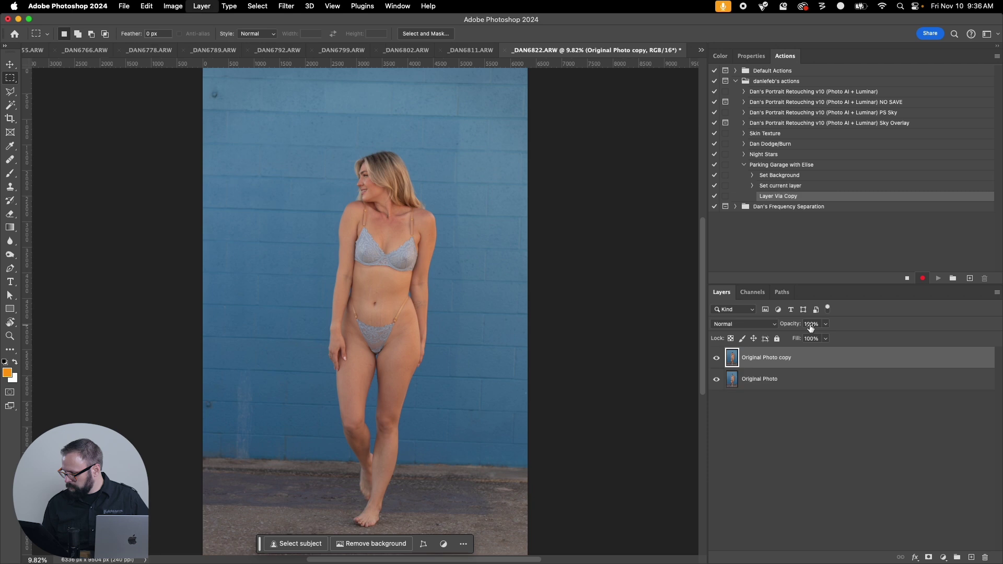
pyautogui.doubleClick(771, 358)
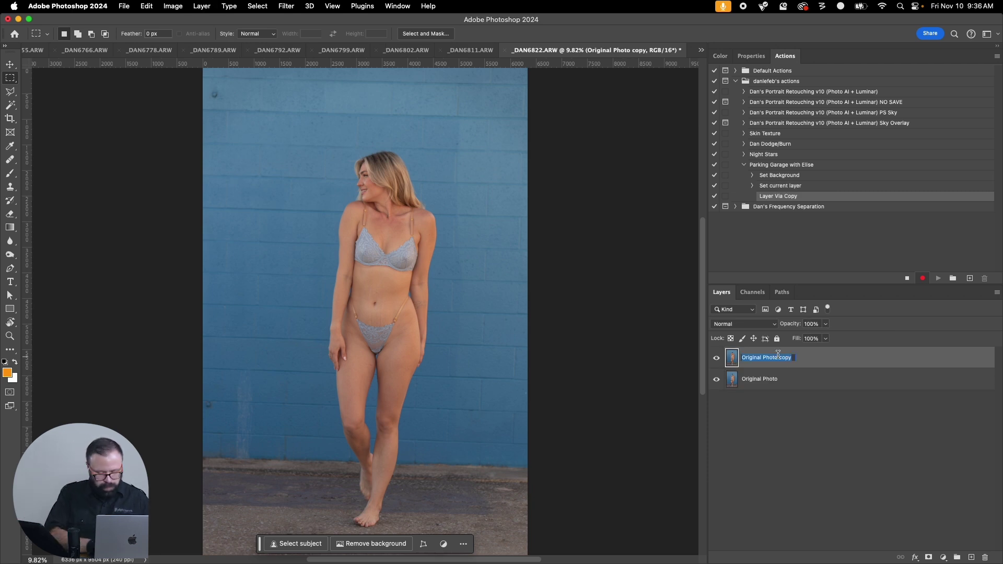
pyautogui.write('Photo AI')
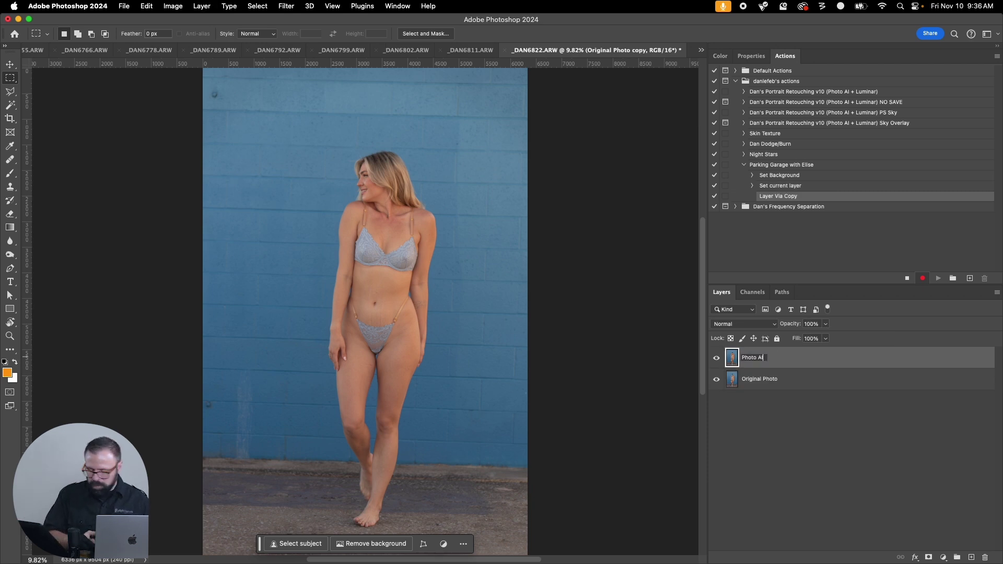
pyautogui.press('Return')
# Step: Launch Topaz Photo AI on the Photo AI layer and compare before/after on the face
pyautogui.click(286, 6)
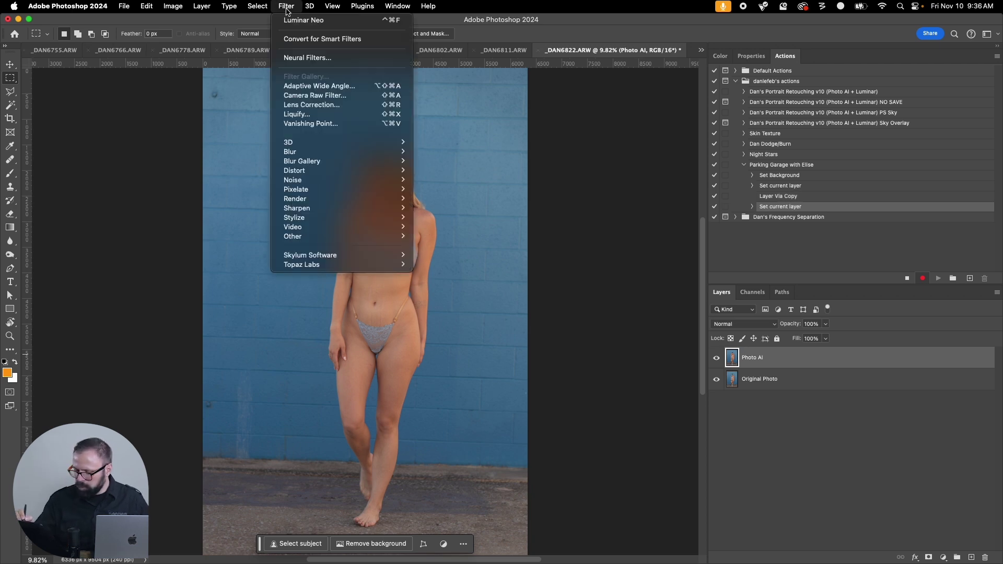
pyautogui.moveTo(390, 268)
pyautogui.click(473, 267)
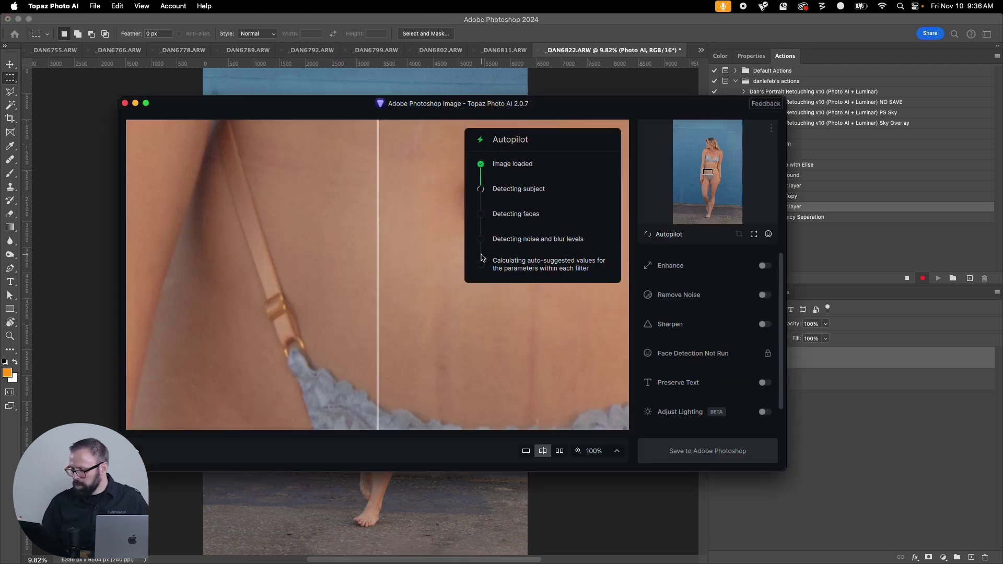
pyautogui.click(709, 143)
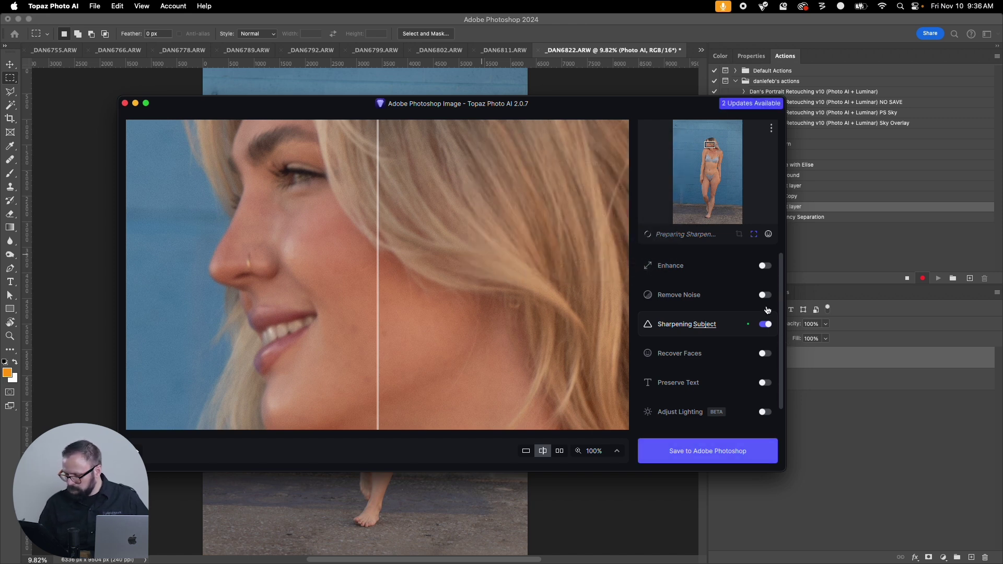
pyautogui.moveTo(378, 298); pyautogui.dragTo(171, 328)
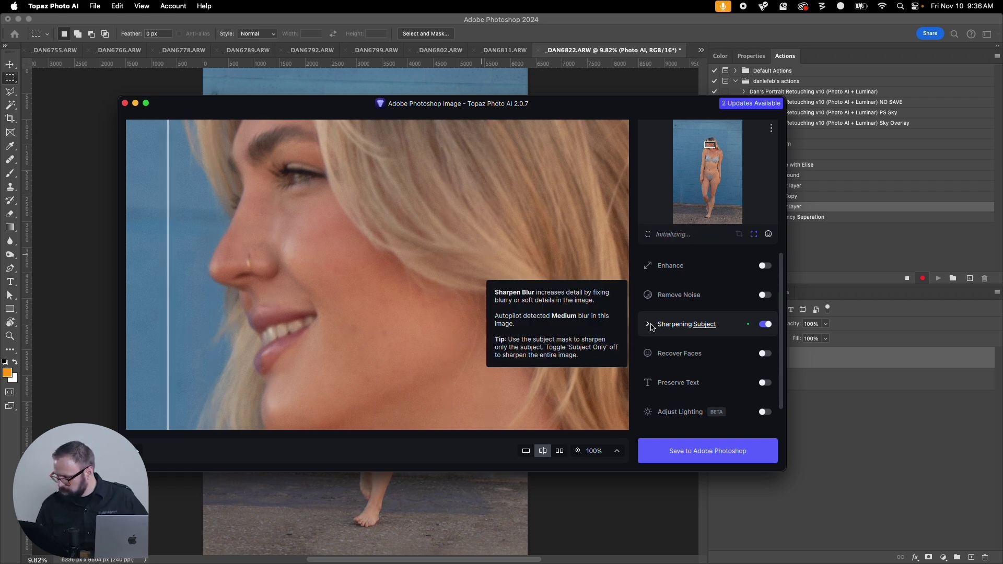
# Step: Expand the subject sharpening settings and enlarge and reposition the Topaz window
pyautogui.click(690, 325)
pyautogui.scroll(-4, 772, 300)
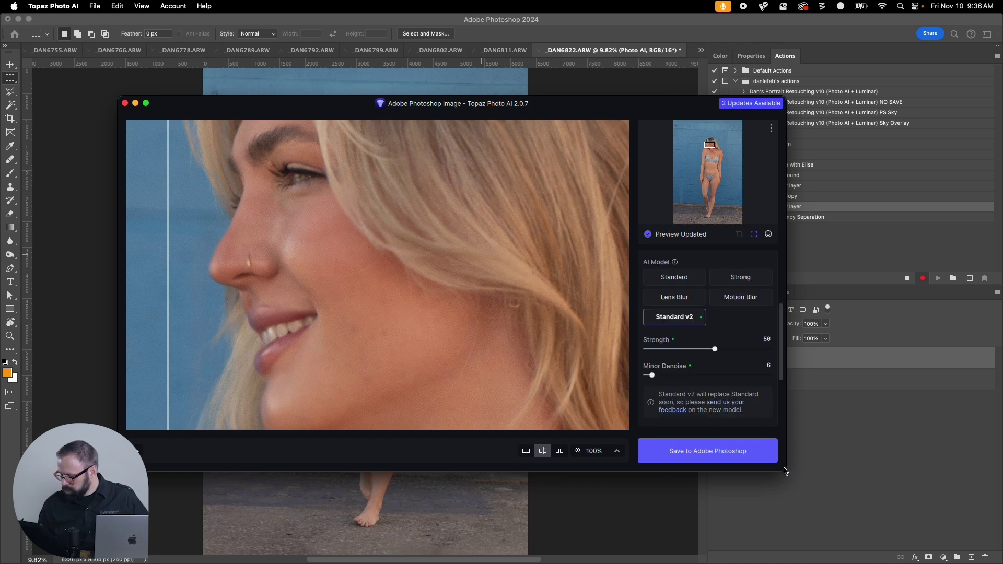
pyautogui.moveTo(790, 463); pyautogui.dragTo(922, 481)
pyautogui.doubleClick(617, 103)
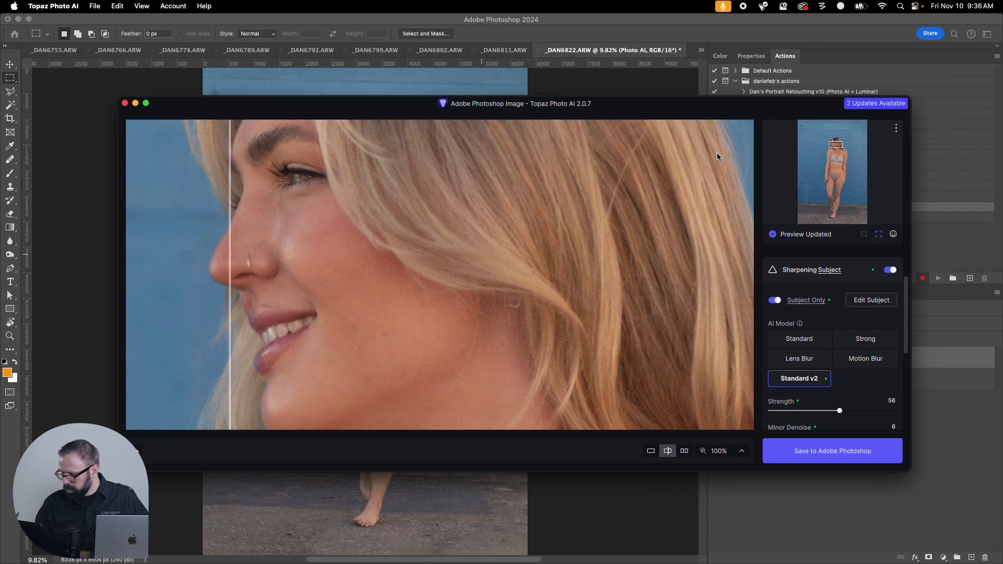
pyautogui.doubleClick(387, 104)
pyautogui.doubleClick(389, 102)
pyautogui.moveTo(389, 102); pyautogui.dragTo(300, 57)
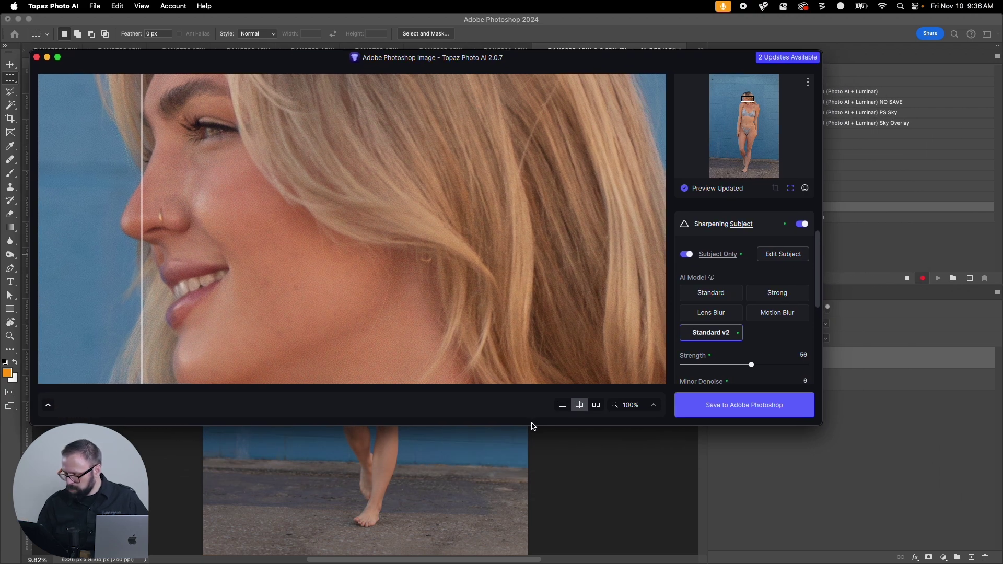
pyautogui.moveTo(532, 428); pyautogui.dragTo(532, 543)
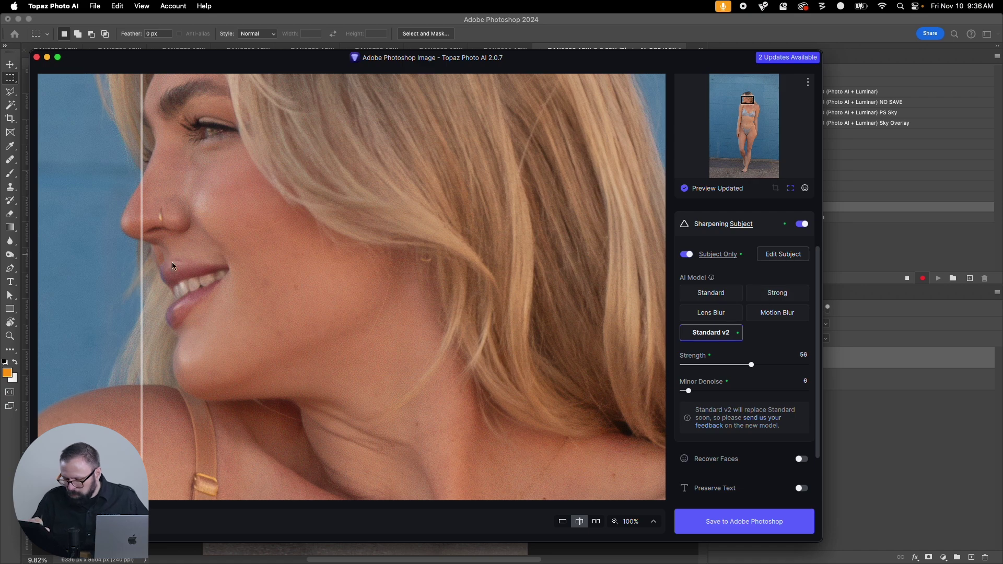
pyautogui.moveTo(145, 255); pyautogui.dragTo(117, 358)
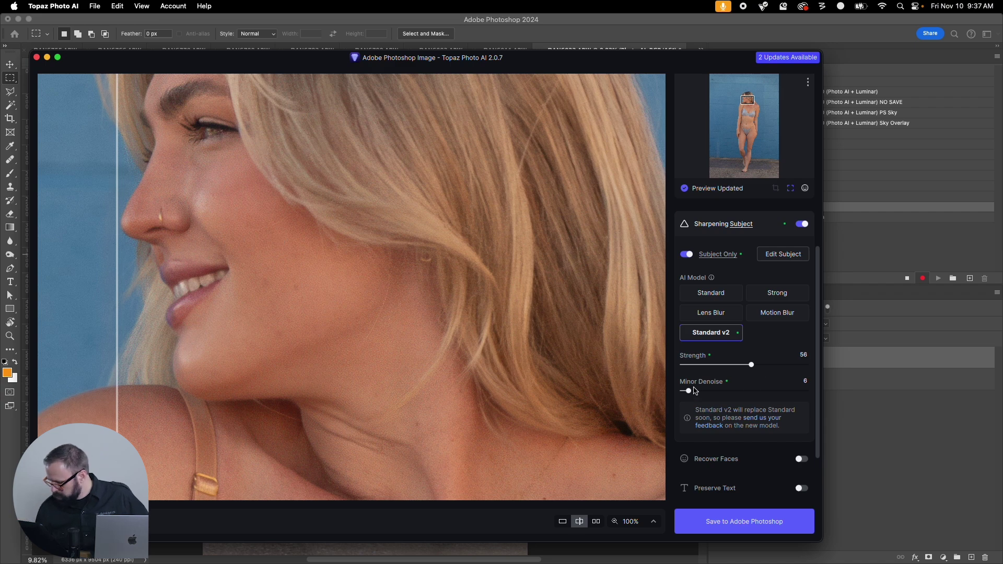
# Step: Lower Standard v2 sharpening strength to 48, then 35, comparing against the original
pyautogui.moveTo(752, 365); pyautogui.dragTo(743, 368)
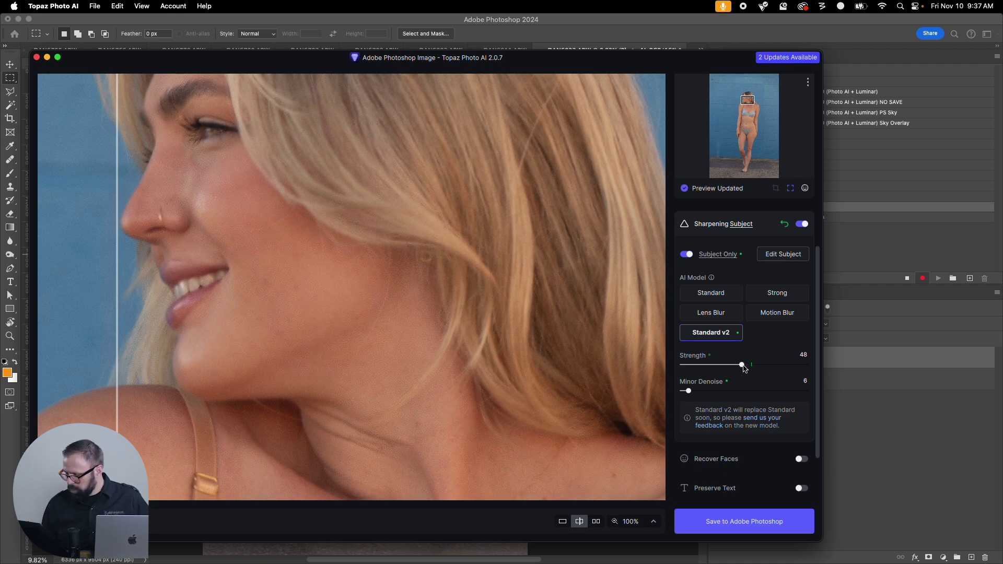
pyautogui.scroll(-4, 749, 365)
pyautogui.moveTo(736, 366); pyautogui.dragTo(724, 367)
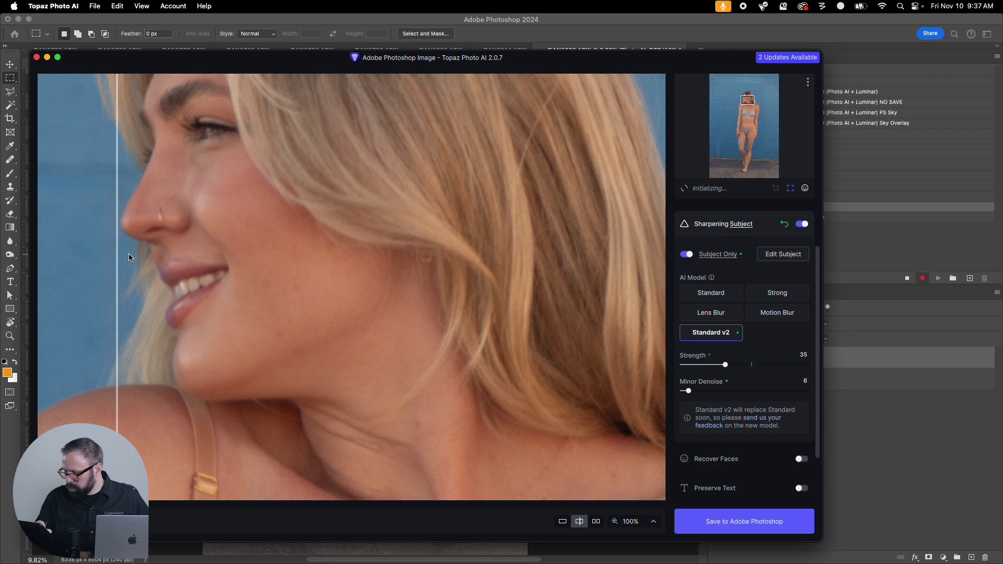
pyautogui.moveTo(727, 201)
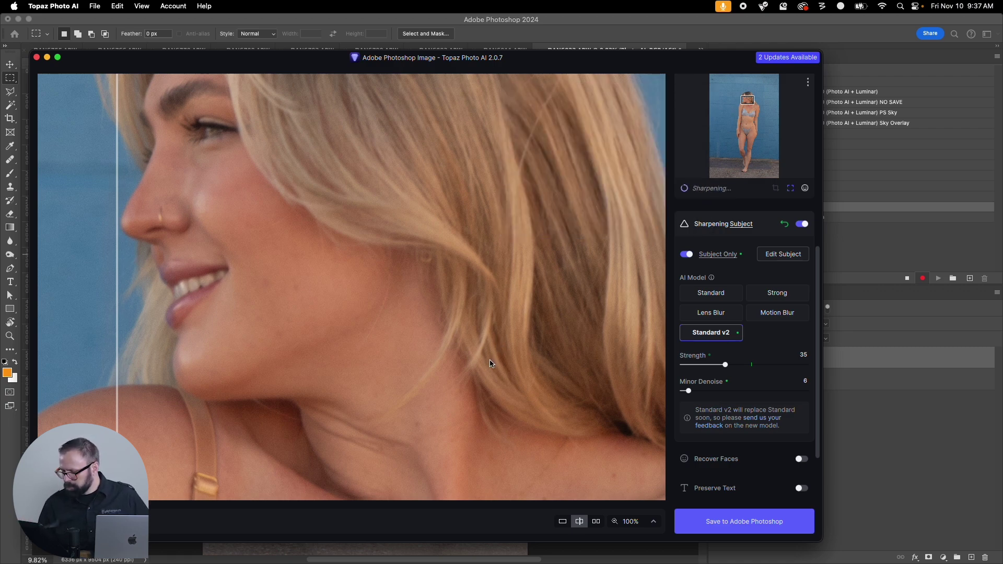
pyautogui.moveTo(116, 296); pyautogui.dragTo(106, 382)
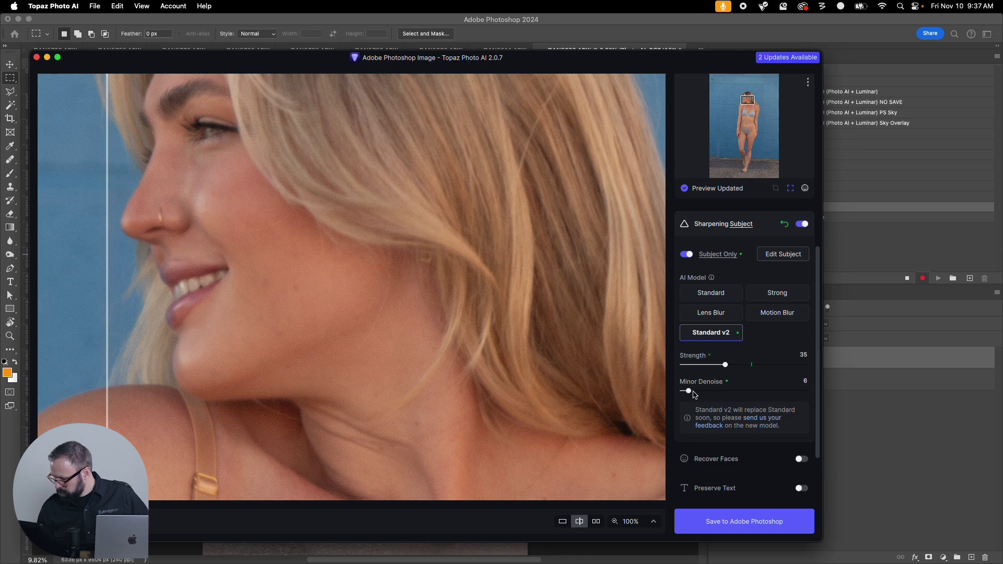
# Step: Set Minor Denoise to 1 and settle sharpening strength at 25
pyautogui.moveTo(689, 391); pyautogui.dragTo(684, 390)
pyautogui.moveTo(725, 365); pyautogui.dragTo(702, 366)
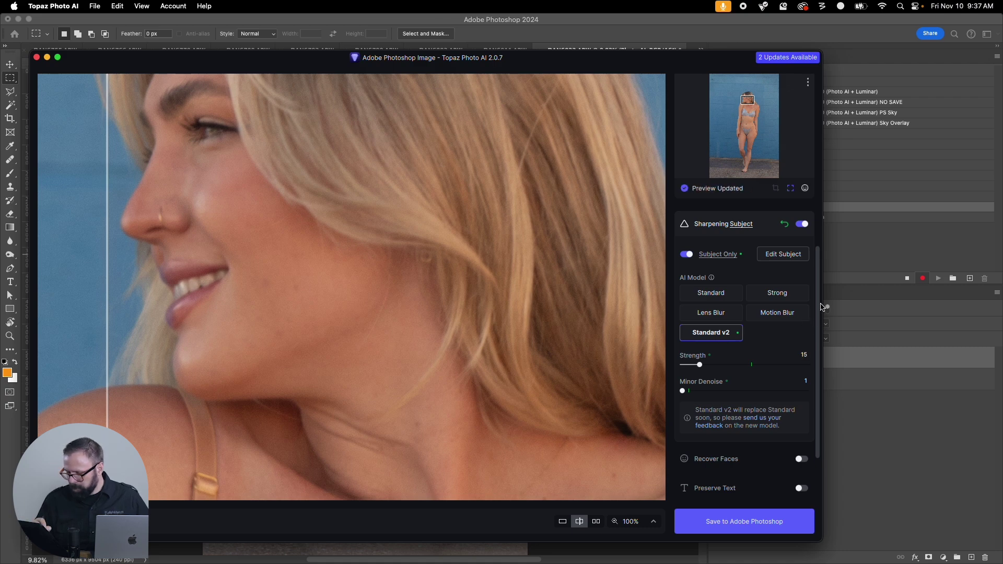
pyautogui.moveTo(108, 313); pyautogui.dragTo(128, 416)
pyautogui.moveTo(700, 364); pyautogui.dragTo(712, 365)
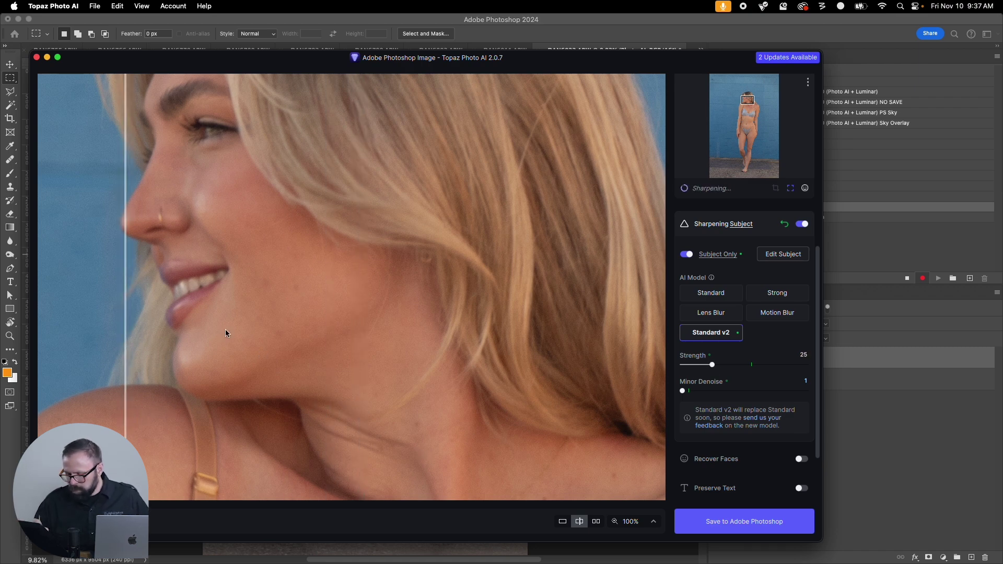
pyautogui.moveTo(127, 318); pyautogui.dragTo(149, 369)
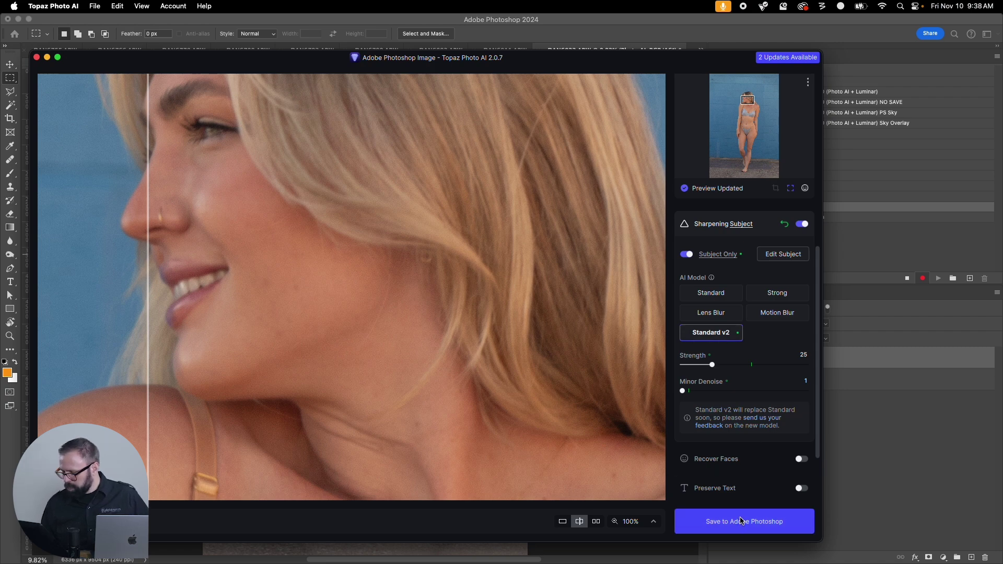
# Step: Return the sharpened result to Photoshop and duplicate it as a layer named Luminar Neo
pyautogui.click(741, 520)
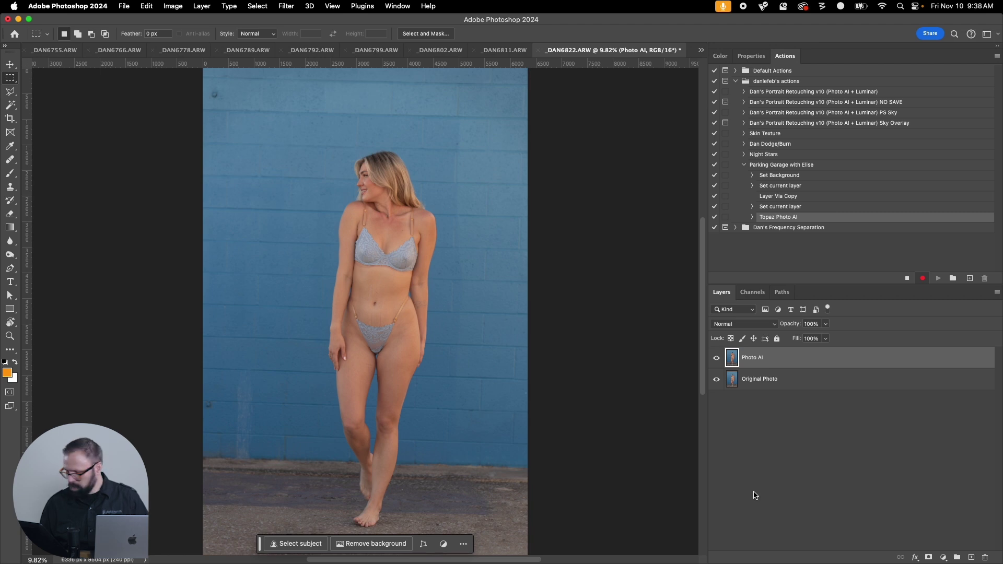
pyautogui.press('super+j')
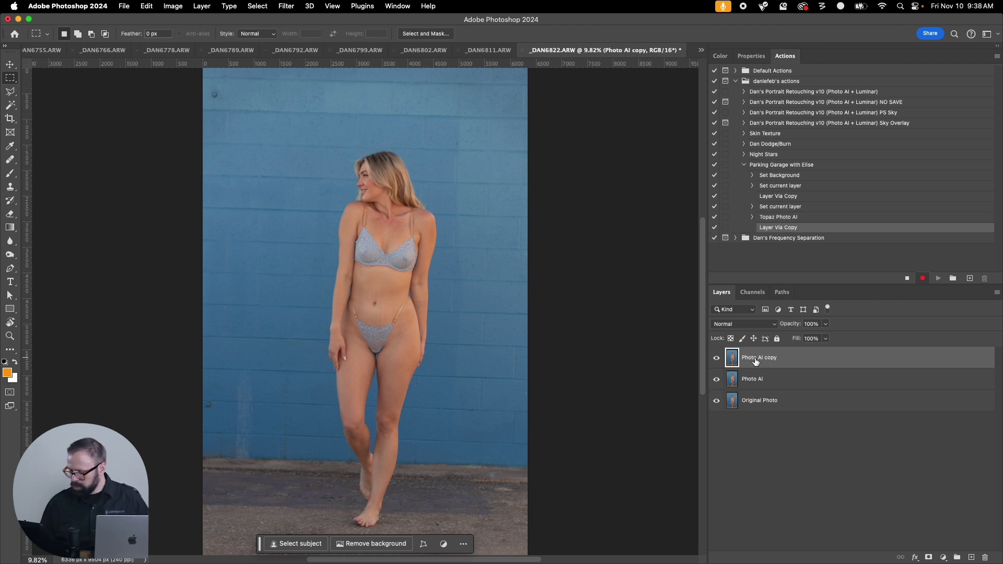
pyautogui.doubleClick(759, 358)
pyautogui.write('Lu')
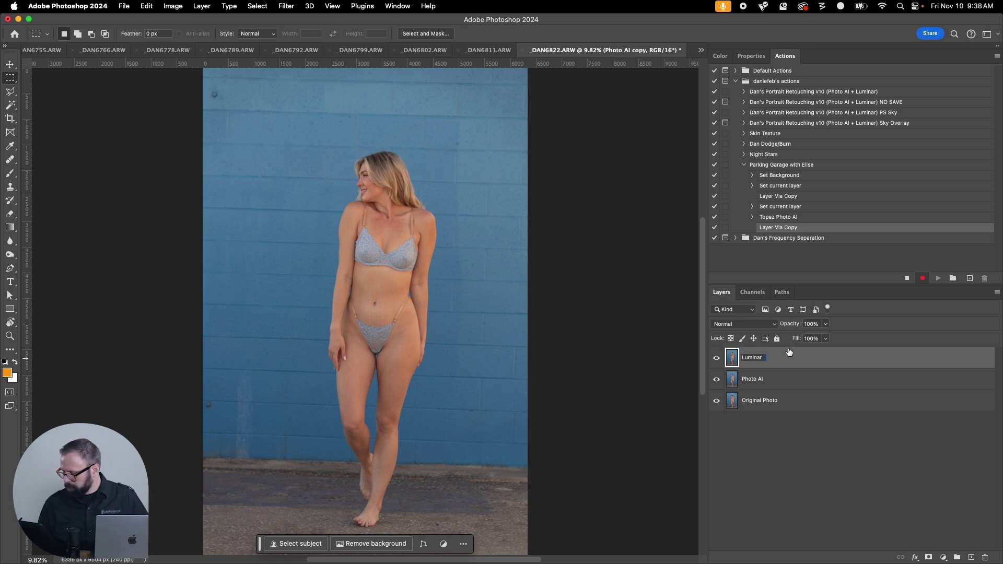
pyautogui.write('minar Neo')
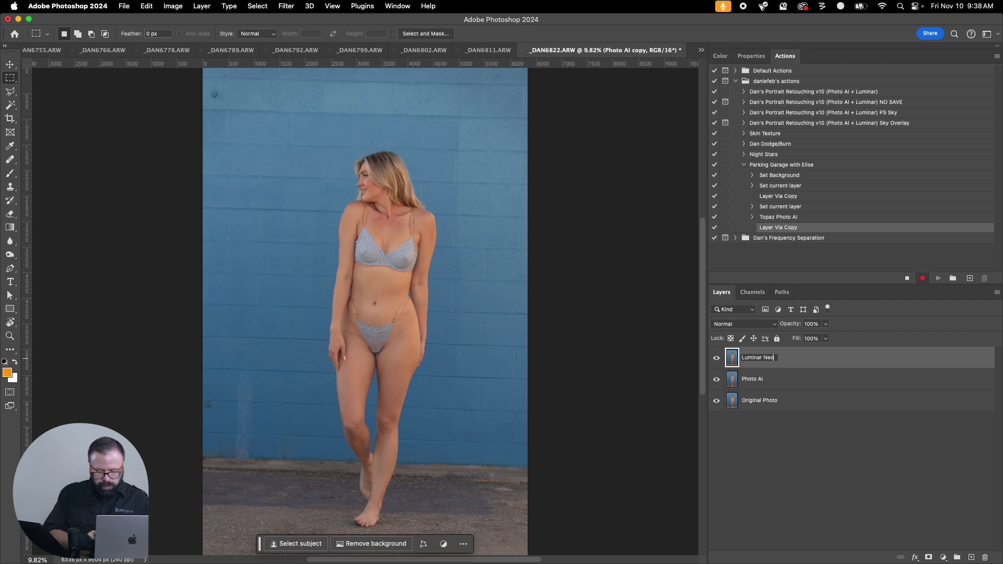
pyautogui.press('Return')
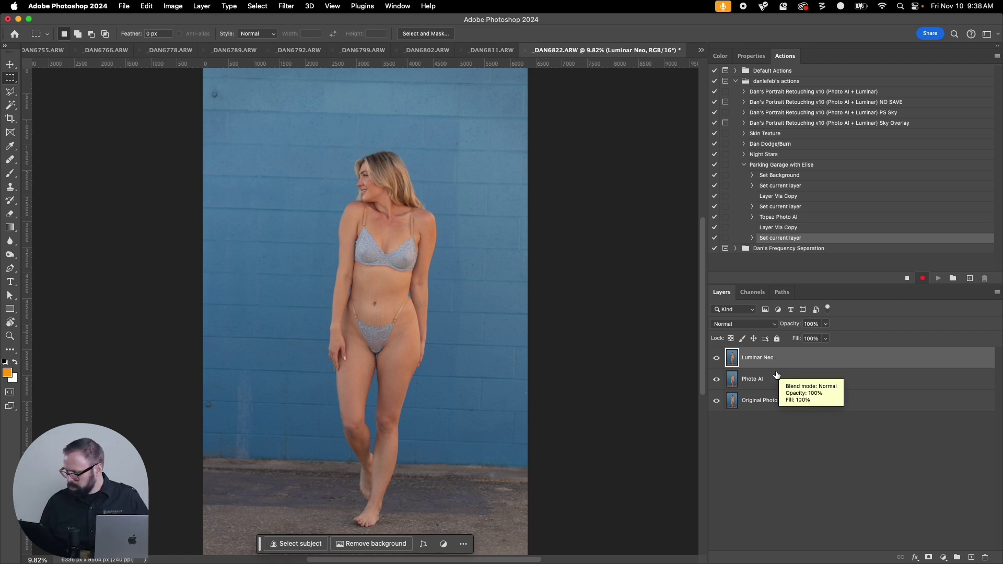
# Step: Stop recording, delete the Luminar Neo layer, and remove the extra Layer Via Copy and Set current layer steps
pyautogui.click(907, 278)
pyautogui.moveTo(783, 365); pyautogui.dragTo(985, 555)
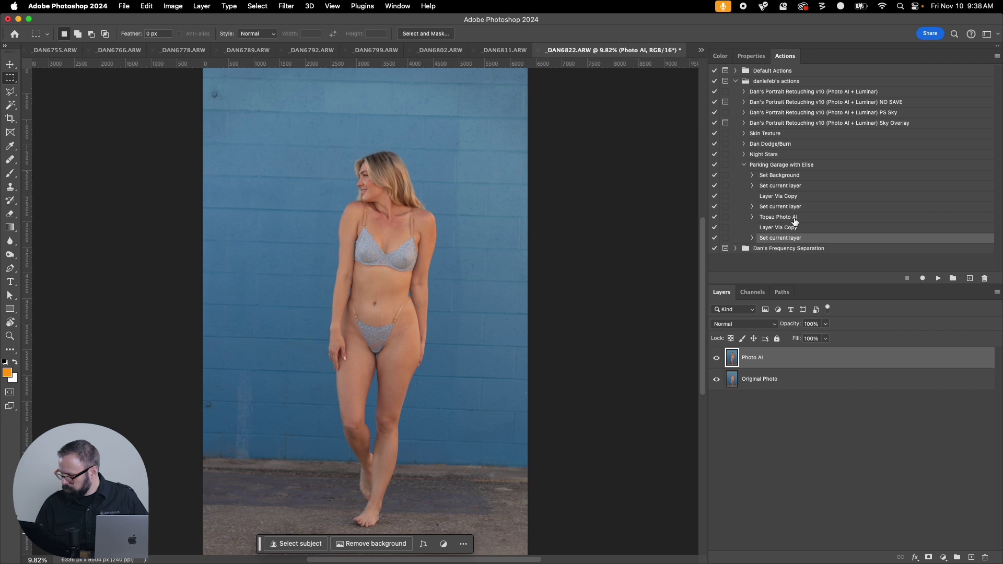
pyautogui.moveTo(786, 227); pyautogui.dragTo(985, 555)
pyautogui.moveTo(792, 239); pyautogui.dragTo(985, 557)
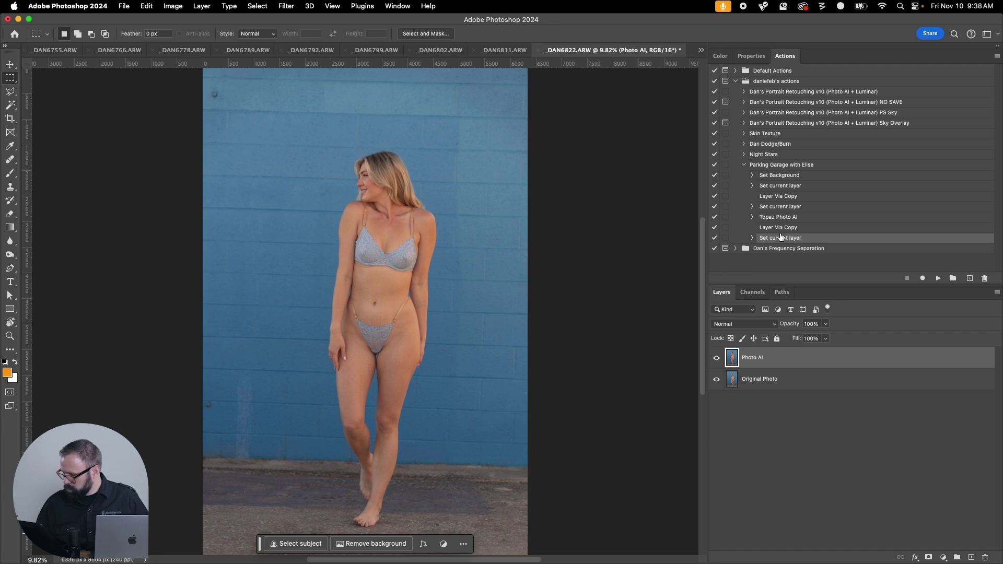
pyautogui.click(754, 236)
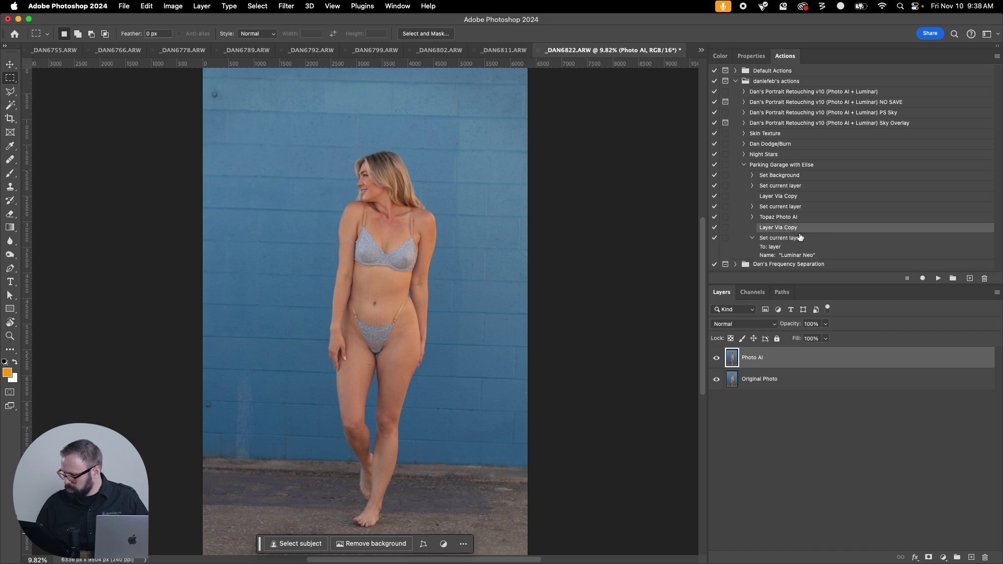
pyautogui.click(752, 238)
pyautogui.moveTo(783, 239); pyautogui.dragTo(987, 278)
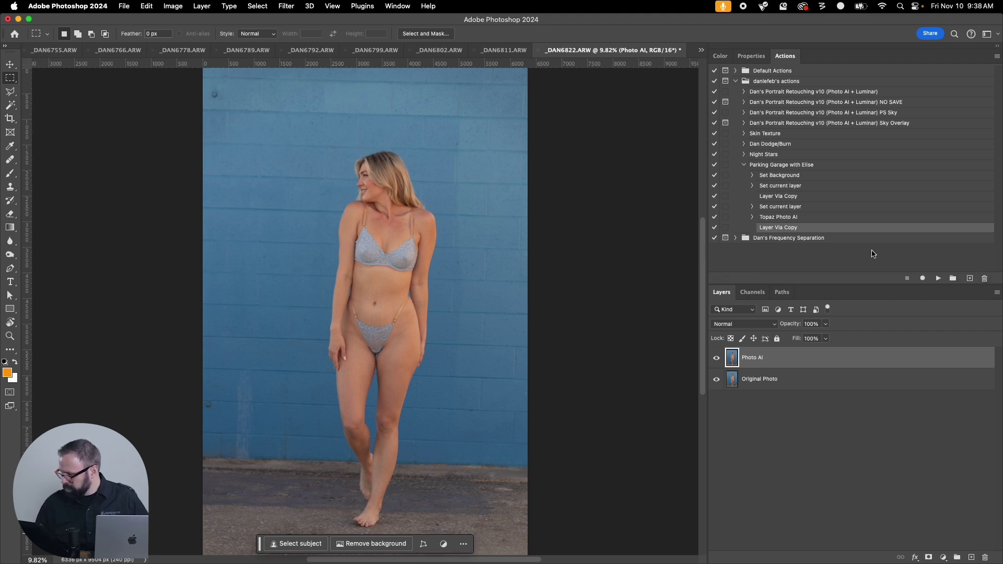
pyautogui.moveTo(777, 229); pyautogui.dragTo(984, 278)
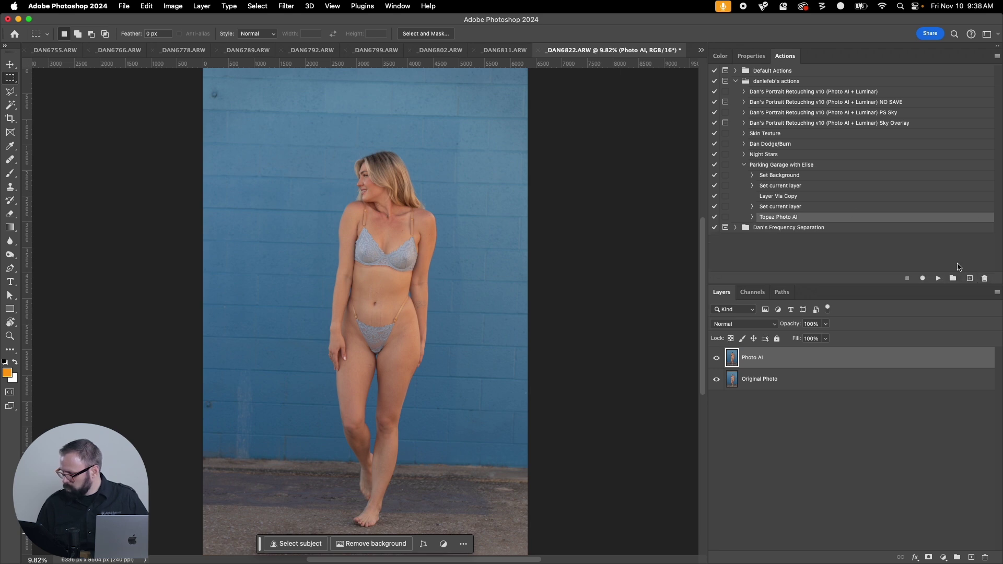
# Step: Resume recording, rename the Photo AI layer to Edited, and launch the Luminar Neo filter
pyautogui.click(922, 279)
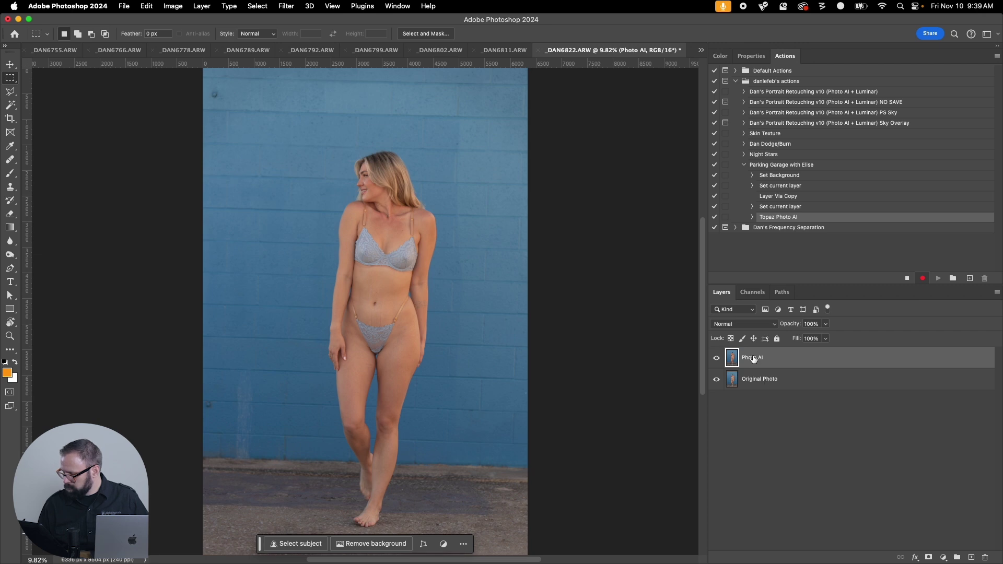
pyautogui.doubleClick(752, 358)
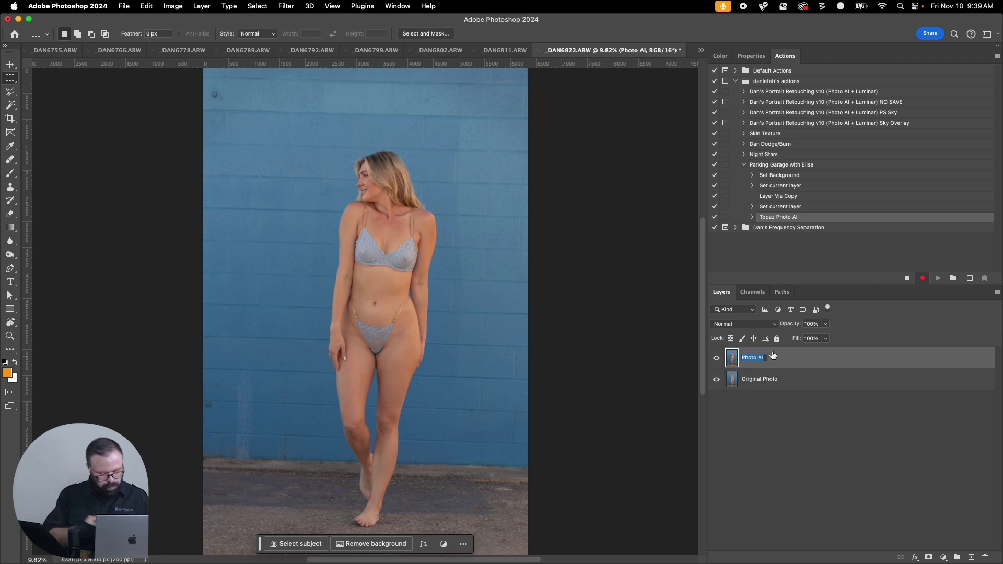
pyautogui.write('Edited')
pyautogui.press('Return')
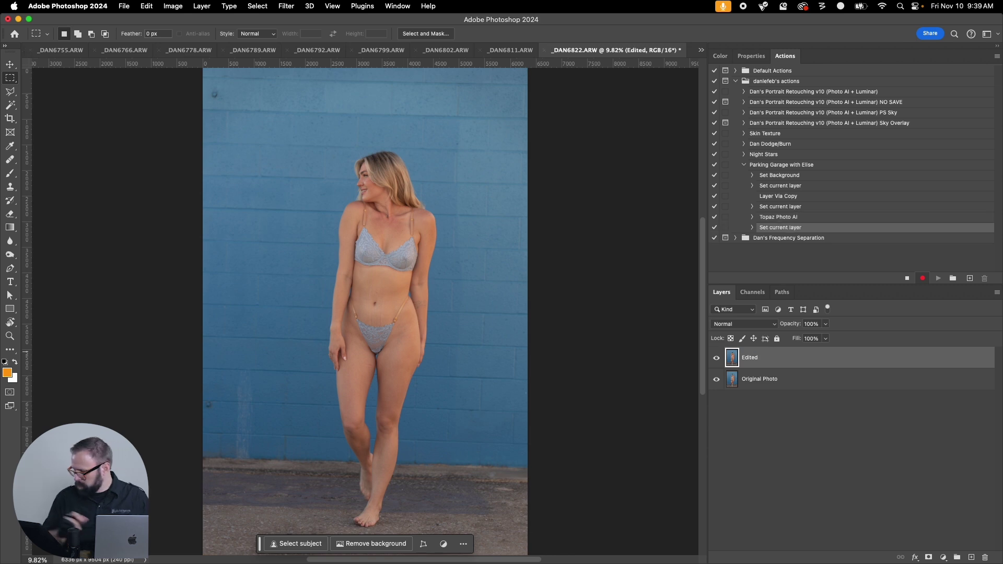
pyautogui.click(285, 6)
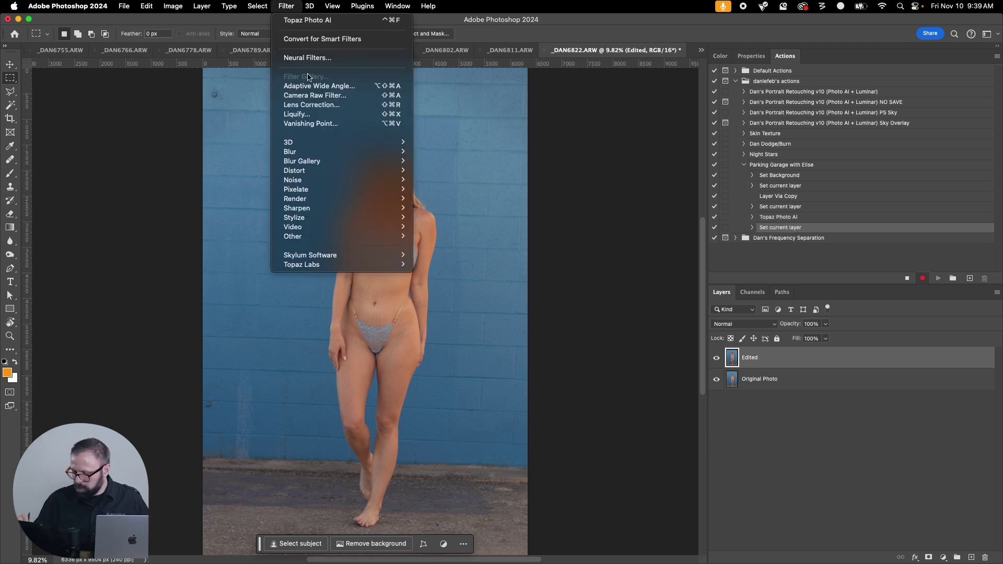
pyautogui.moveTo(351, 258)
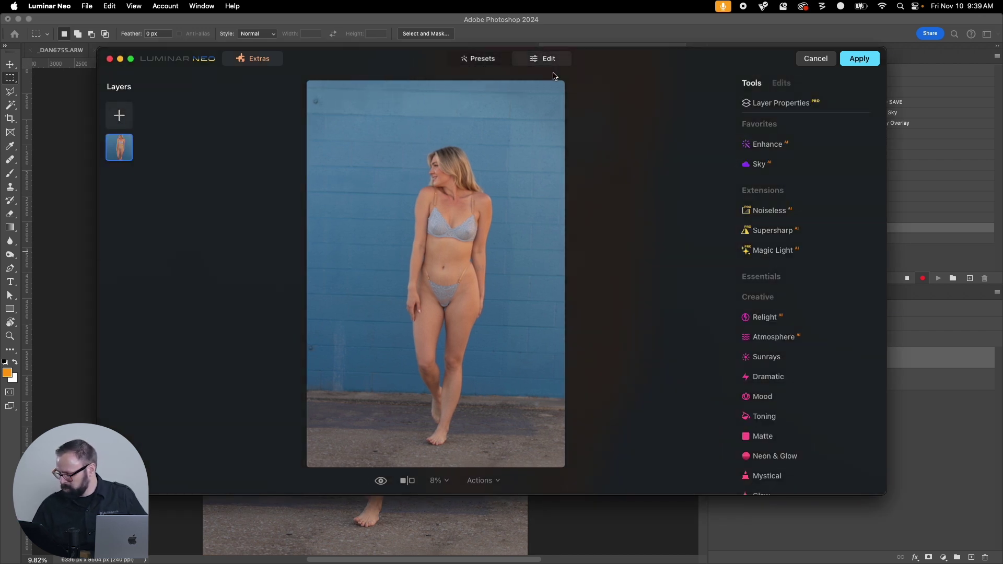
# Step: Maximize the Luminar Neo window, zoom the photo to 50%, and open Portrait > Face
pyautogui.doubleClick(744, 59)
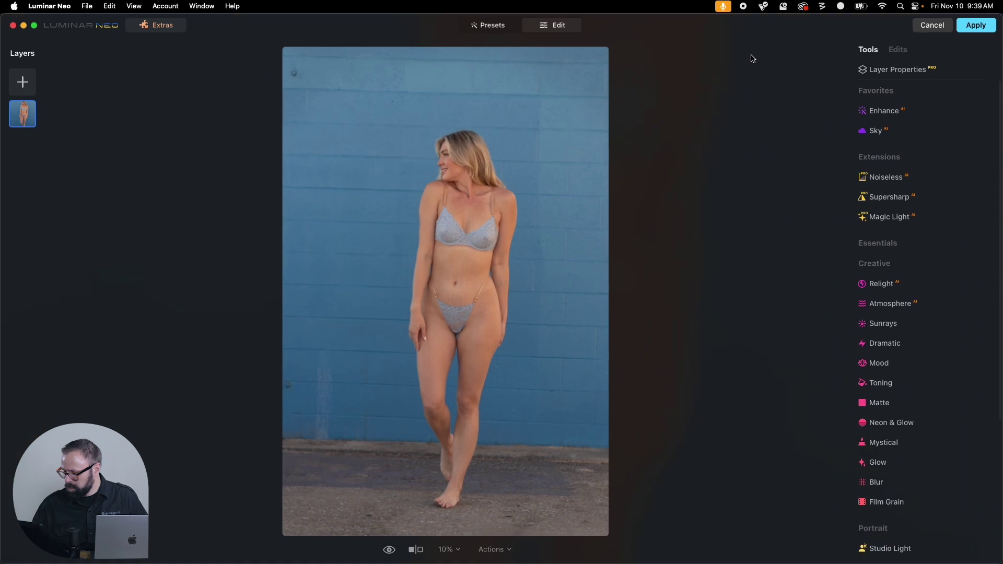
pyautogui.click(459, 547)
pyautogui.click(466, 472)
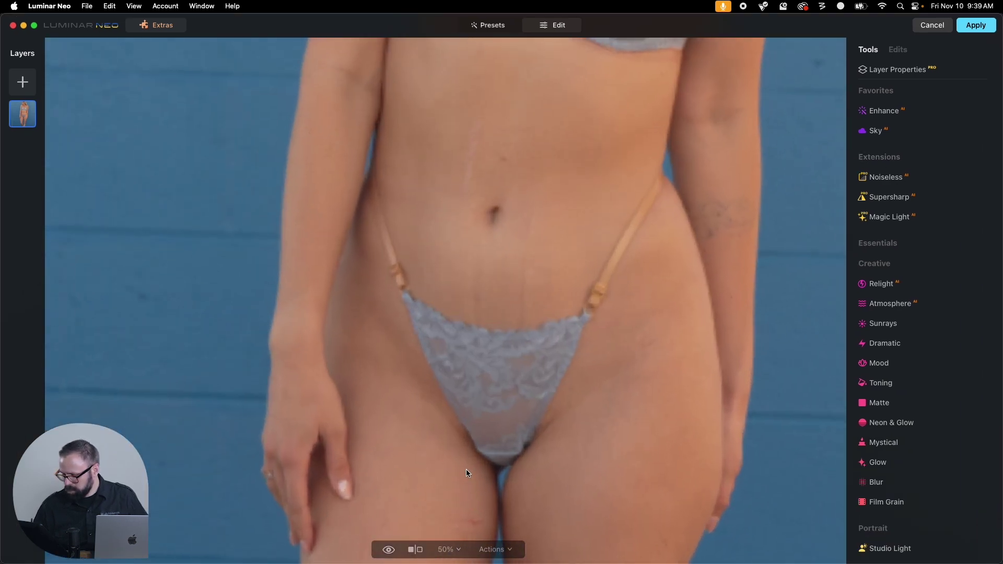
pyautogui.scroll(10, 501, 392)
pyautogui.scroll(3, 548, 320)
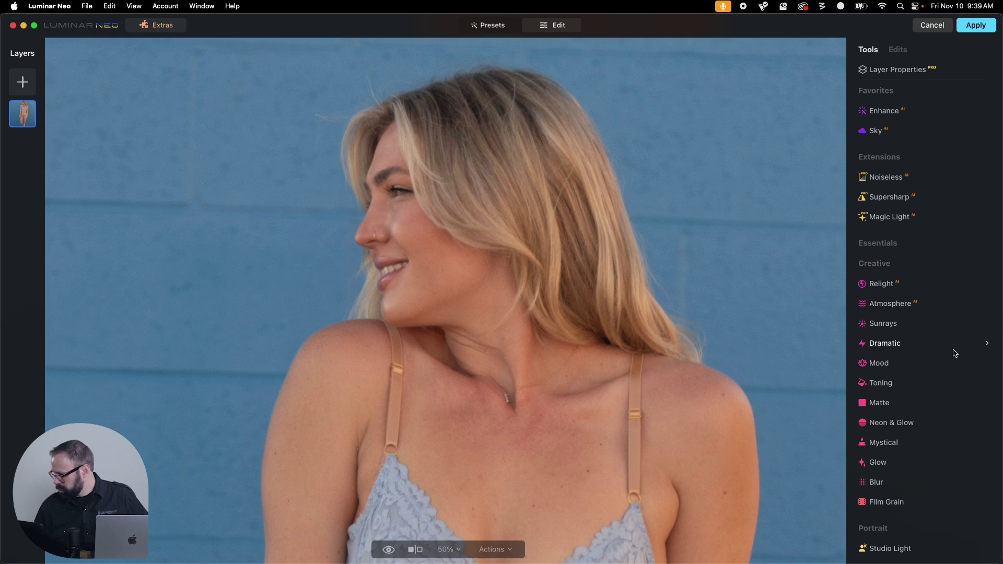
pyautogui.click(971, 344)
pyautogui.click(947, 351)
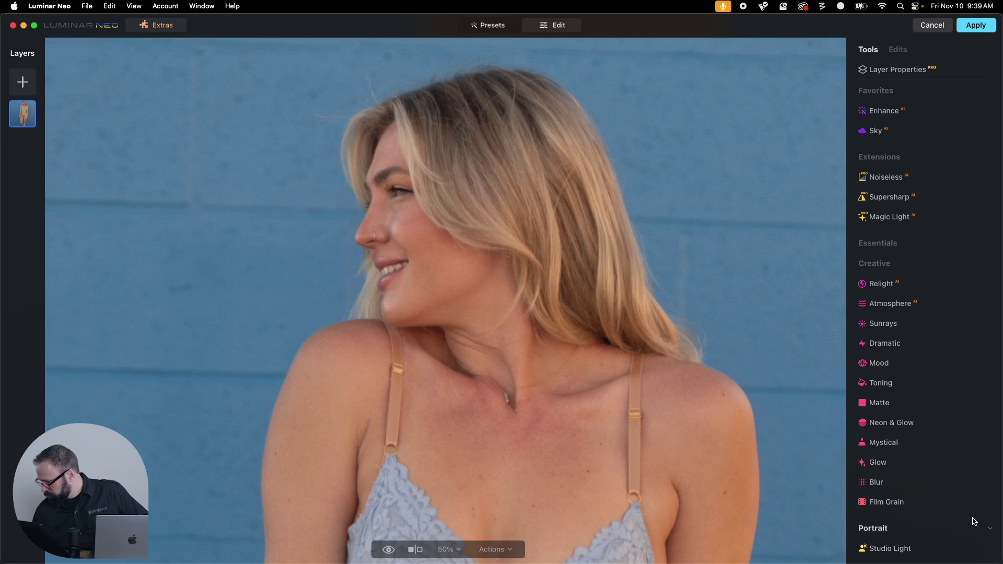
pyautogui.click(975, 265)
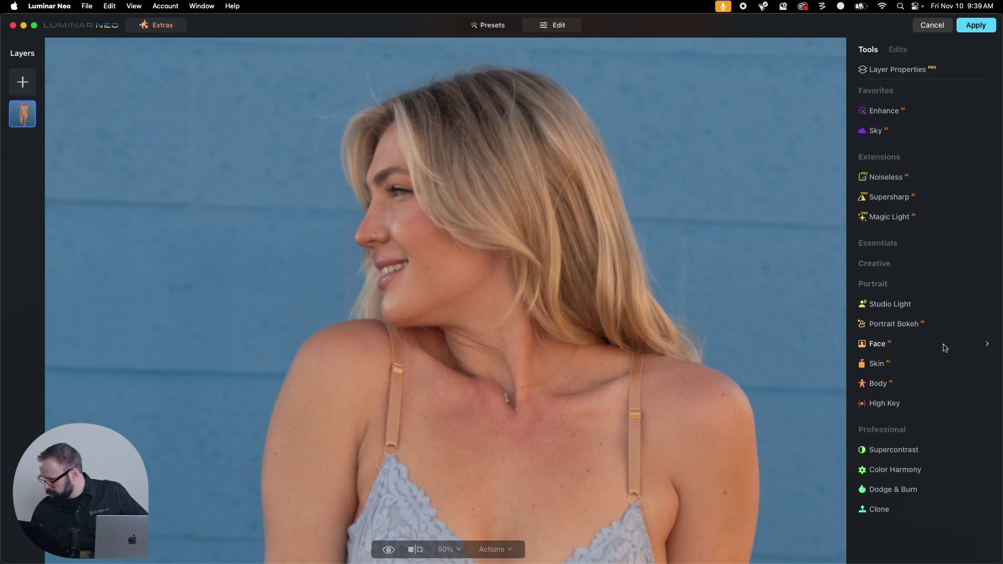
pyautogui.click(985, 346)
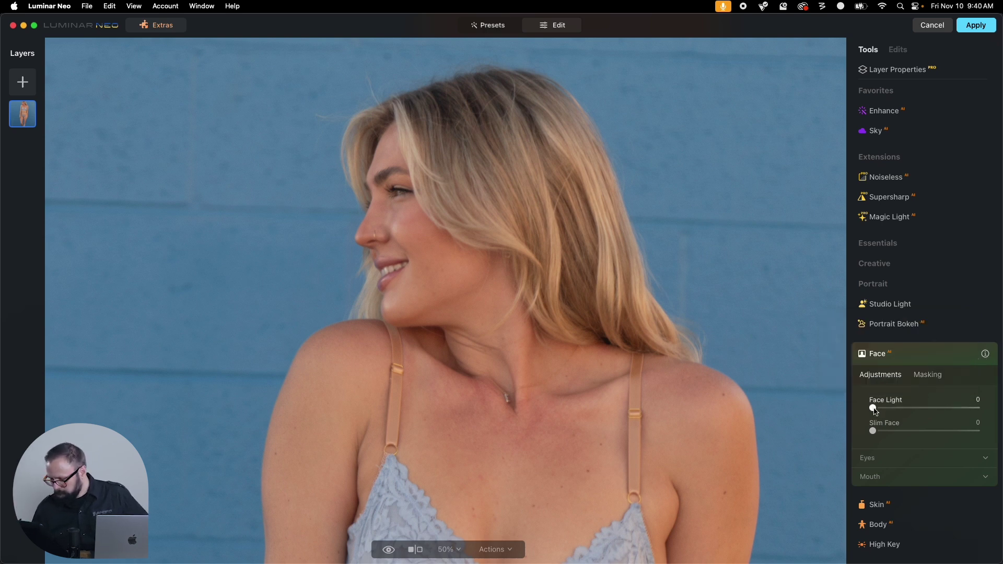
# Step: Set Face Light to 2, add slight Iris Flare, and Eye Whitening 4
pyautogui.moveTo(875, 411); pyautogui.dragTo(878, 413)
pyautogui.click(874, 458)
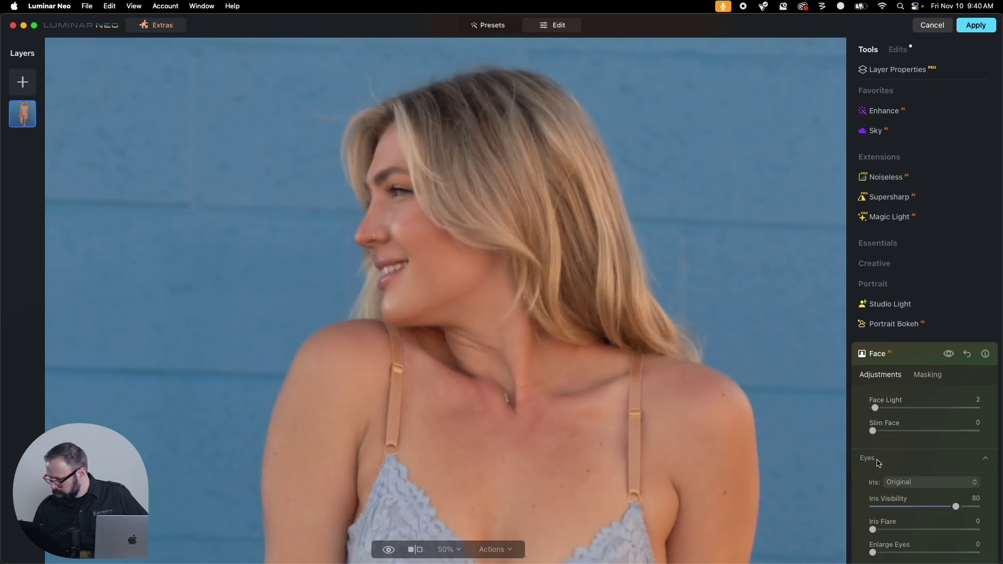
pyautogui.moveTo(873, 390); pyautogui.dragTo(878, 390)
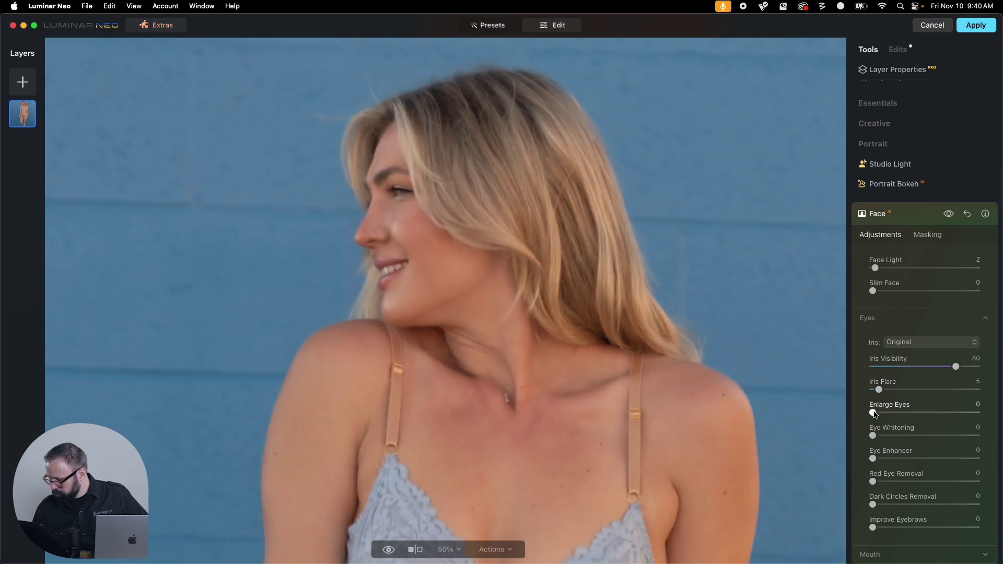
pyautogui.moveTo(872, 435); pyautogui.dragTo(877, 436)
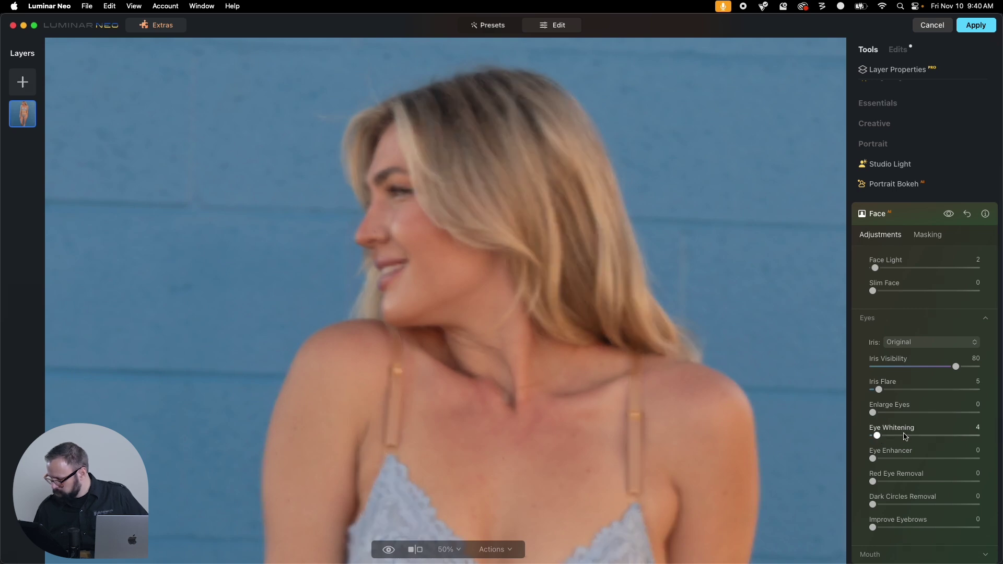
pyautogui.click(900, 323)
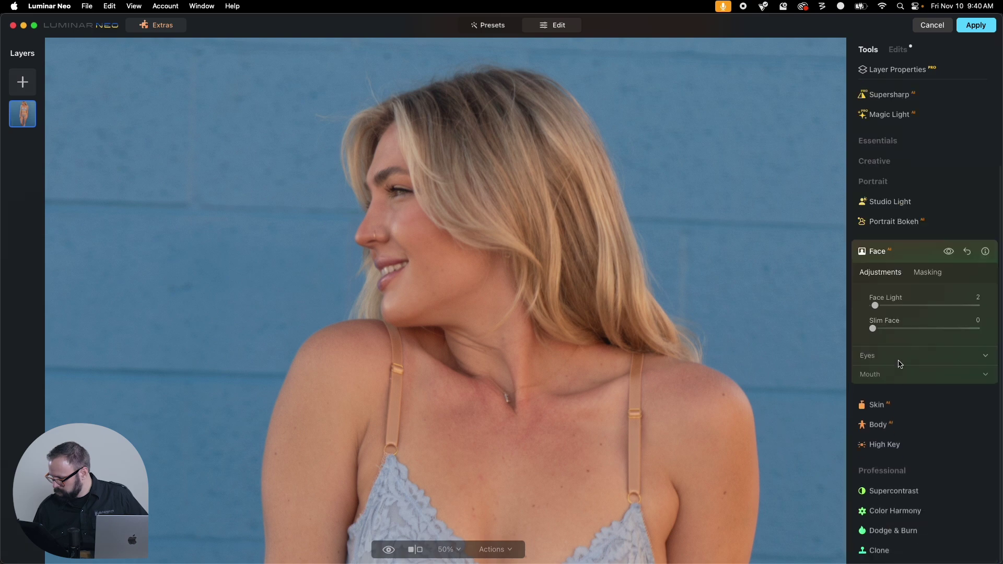
# Step: Raise Lips Saturation to 4 and Redness to 2, and Eye Enhancer to 4
pyautogui.click(899, 374)
pyautogui.moveTo(873, 406); pyautogui.dragTo(875, 429)
pyautogui.click(889, 355)
pyautogui.moveTo(873, 351); pyautogui.dragTo(879, 351)
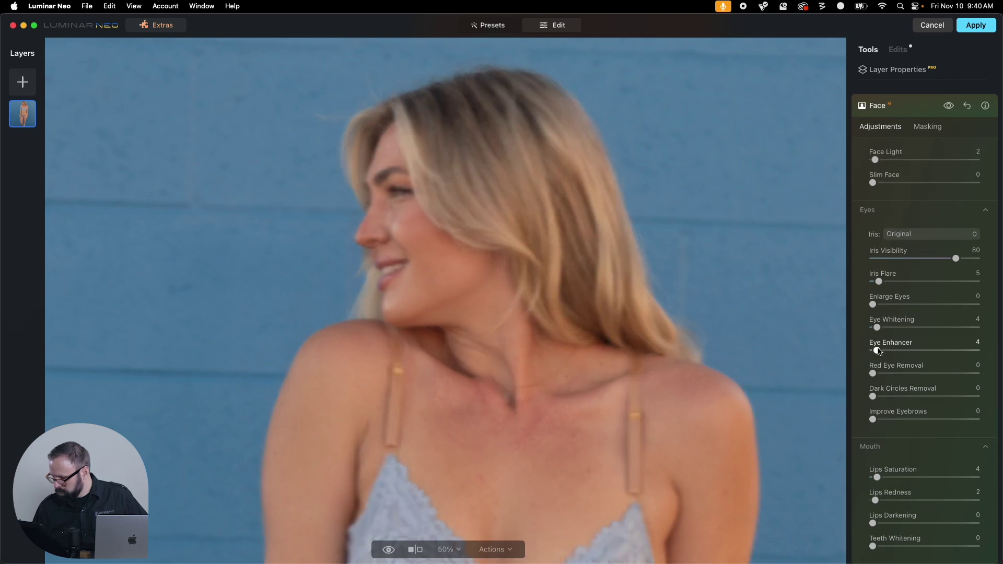
# Step: Review the eye and mouth settings in the applied Face edit
pyautogui.click(892, 212)
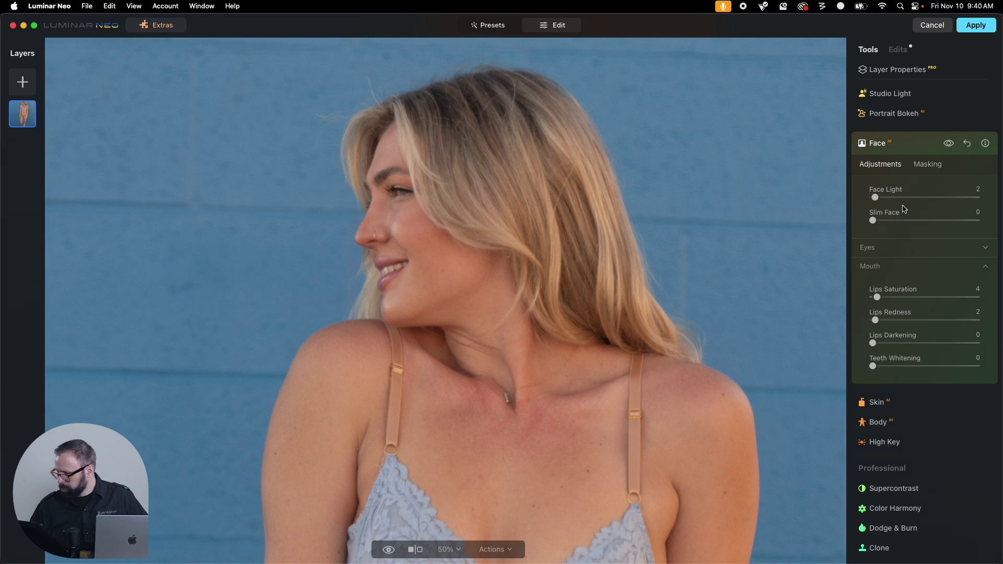
pyautogui.click(898, 50)
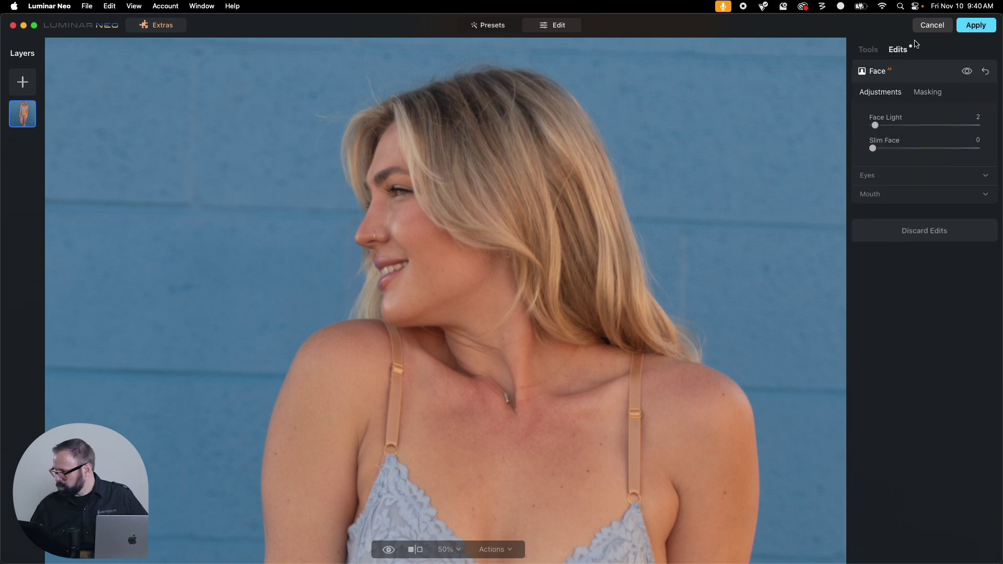
pyautogui.click(889, 180)
pyautogui.click(891, 183)
pyautogui.click(892, 196)
pyautogui.click(902, 196)
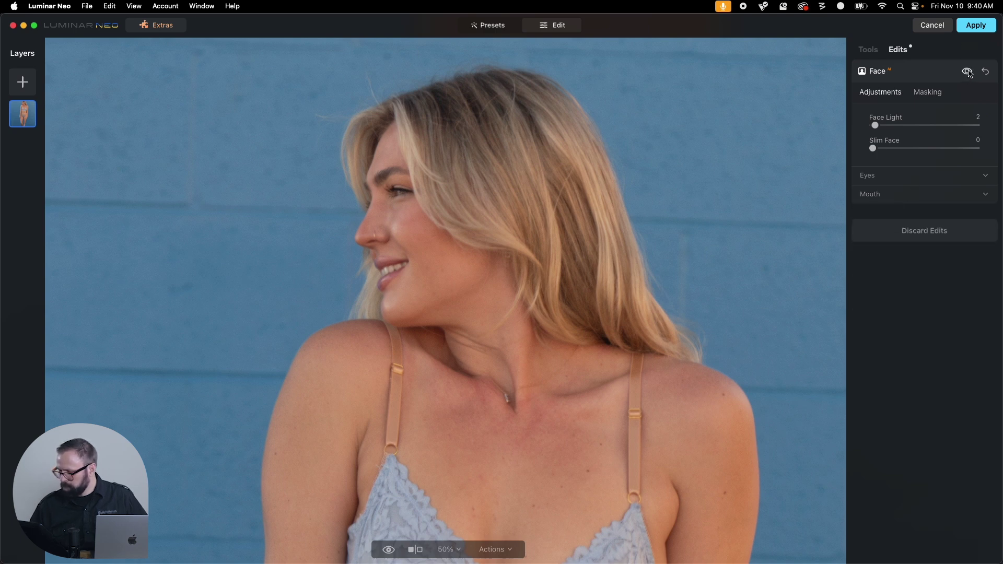
# Step: Set Portrait > Skin Amount to 30 and compare it on and off
pyautogui.click(868, 49)
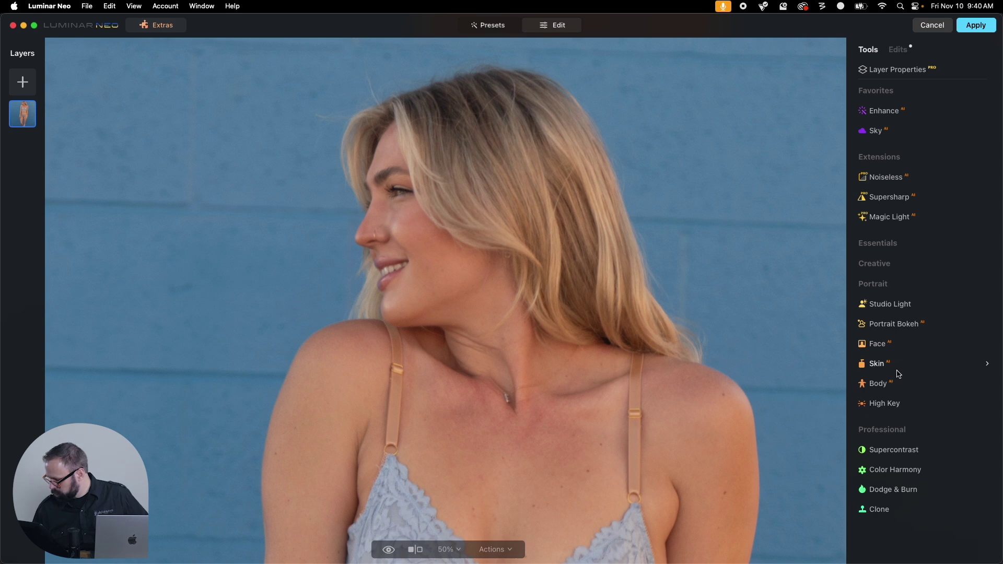
pyautogui.click(916, 374)
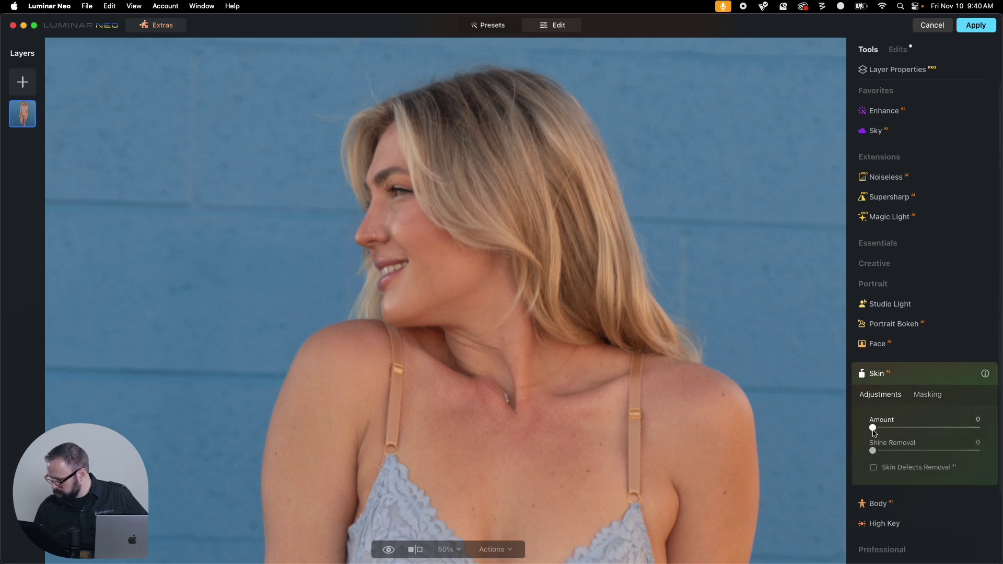
pyautogui.moveTo(872, 428); pyautogui.dragTo(900, 429)
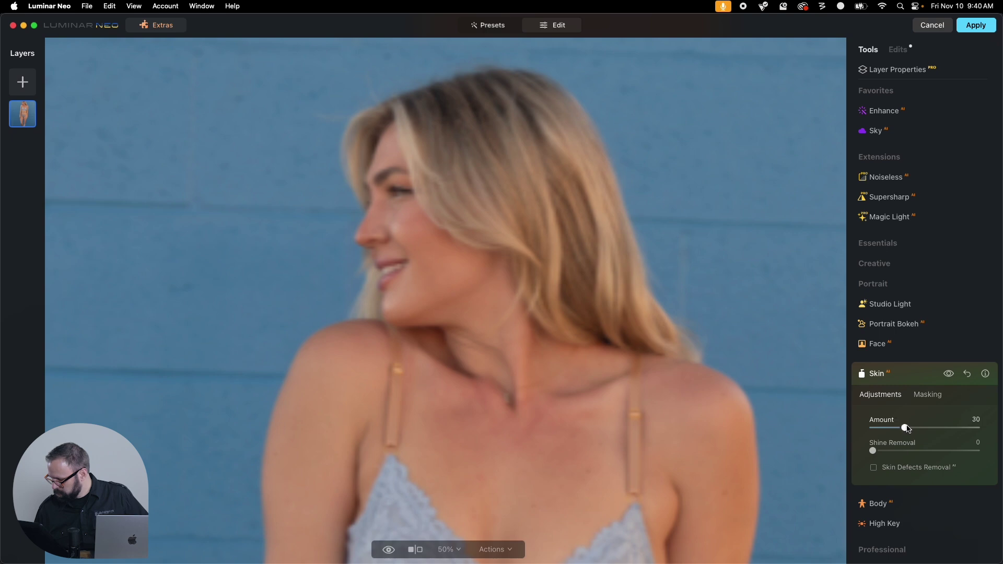
pyautogui.moveTo(908, 429); pyautogui.dragTo(908, 429)
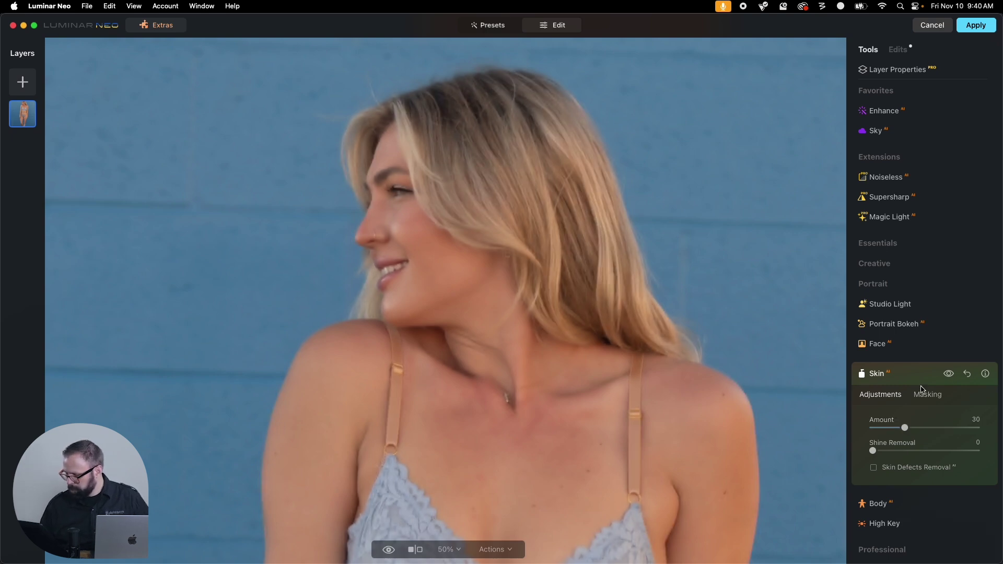
pyautogui.click(949, 374)
pyautogui.click(950, 375)
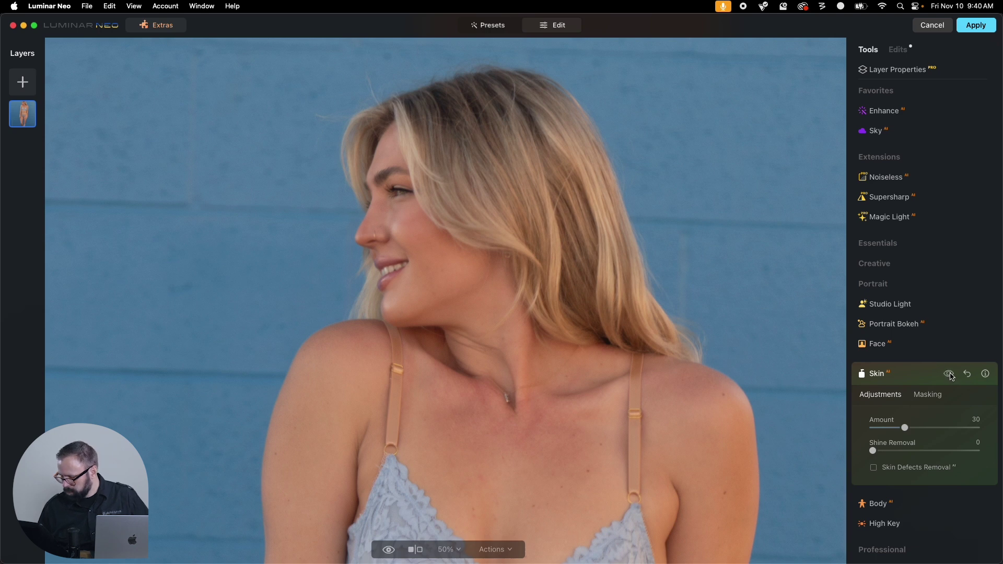
# Step: Compare skin smoothing in the applied edits list, then apply the retouch back to Photoshop
pyautogui.click(898, 51)
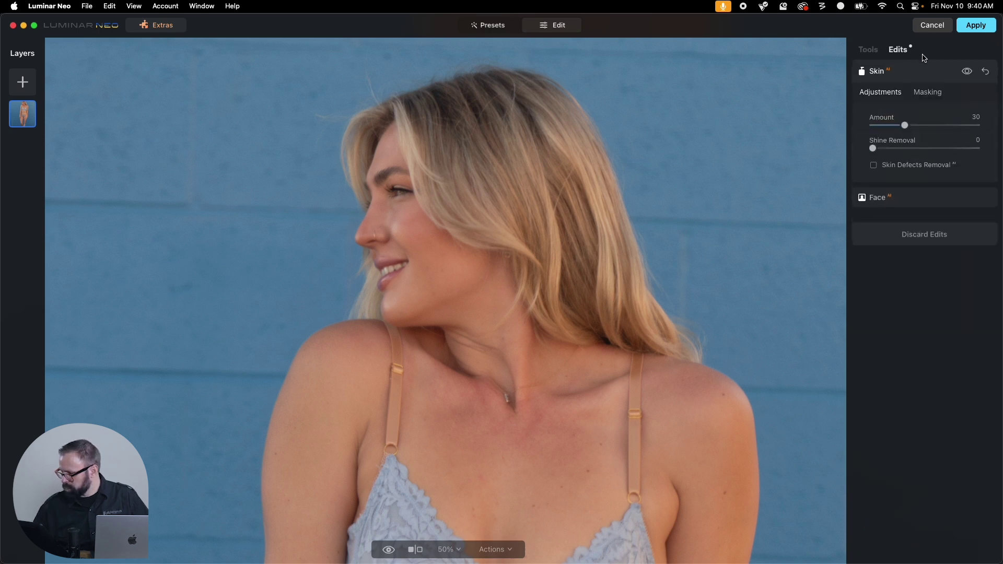
pyautogui.click(966, 72)
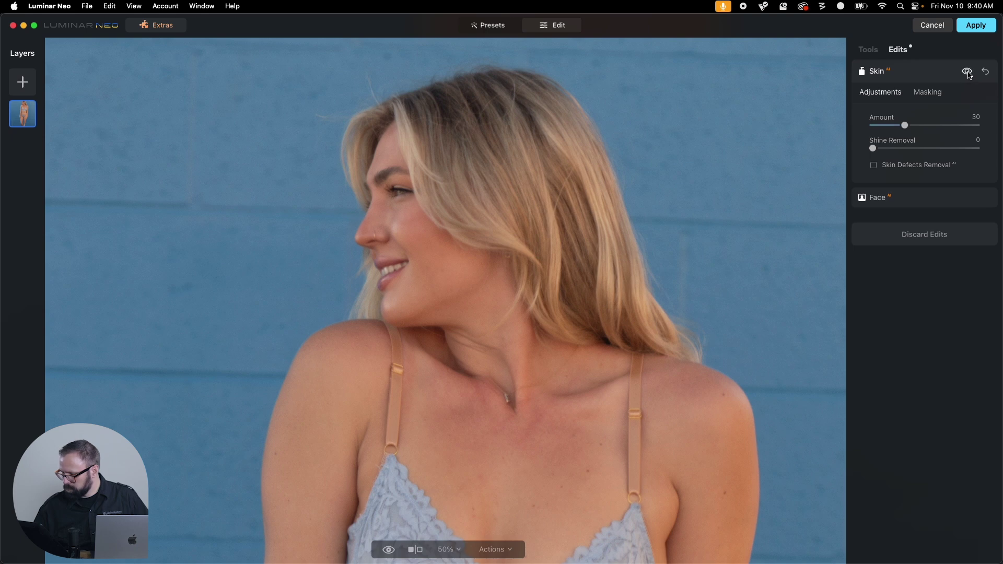
pyautogui.click(966, 72)
pyautogui.click(967, 72)
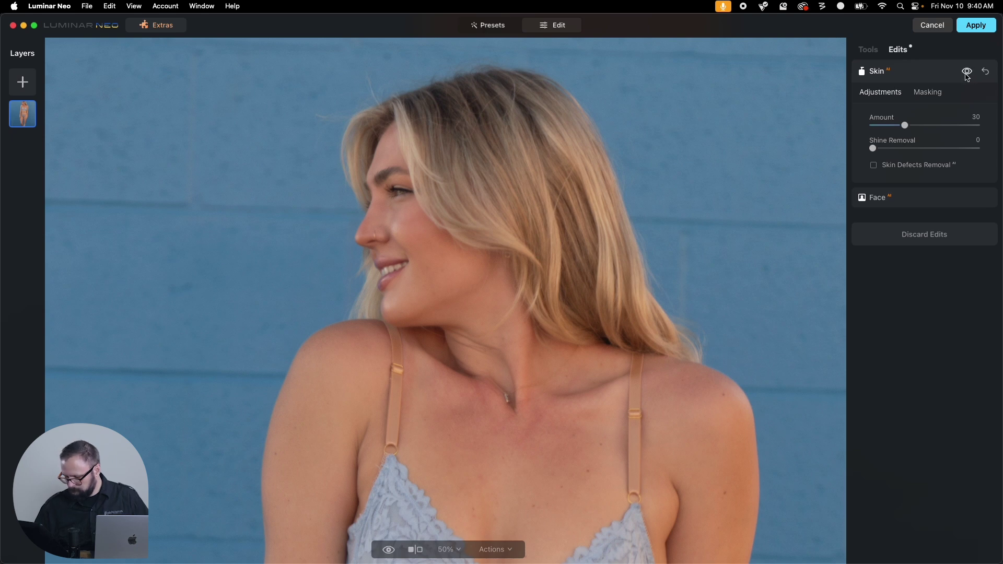
pyautogui.click(981, 27)
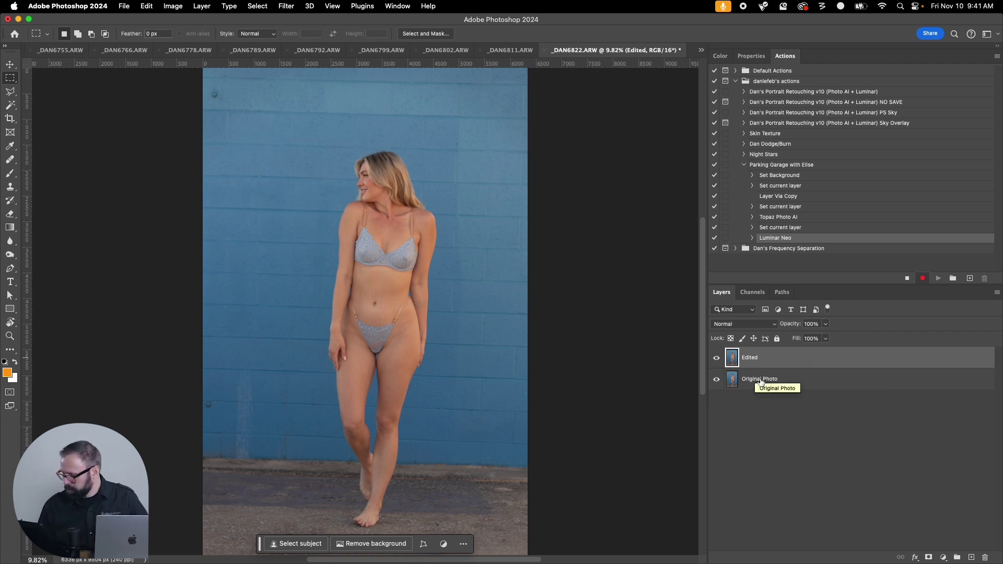
# Step: Stop recording the Parking Garage action, zoom in on the model, then fit the photo
pyautogui.click(908, 279)
pyautogui.click(743, 165)
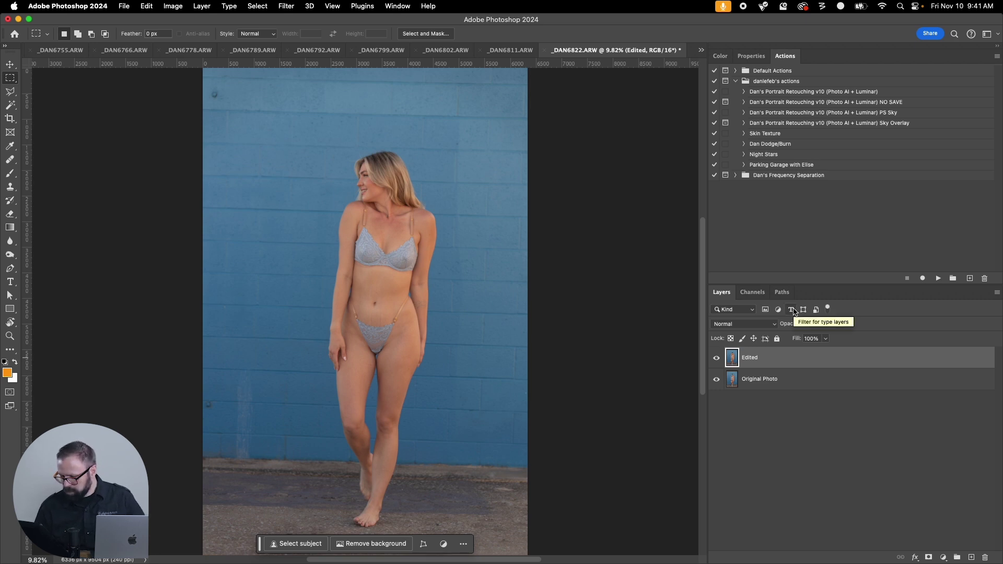
pyautogui.press('super+equal')
pyautogui.press('super+equal')
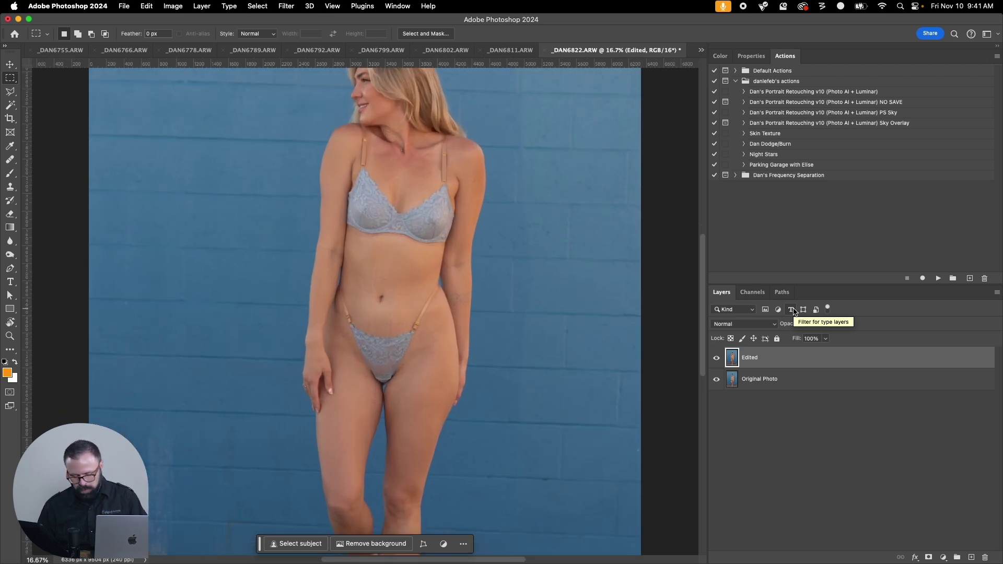
pyautogui.press('super+0')
# Step: Record into Parking Garage with Elise a new layer named 'Heal', then stop recording
pyautogui.click(757, 165)
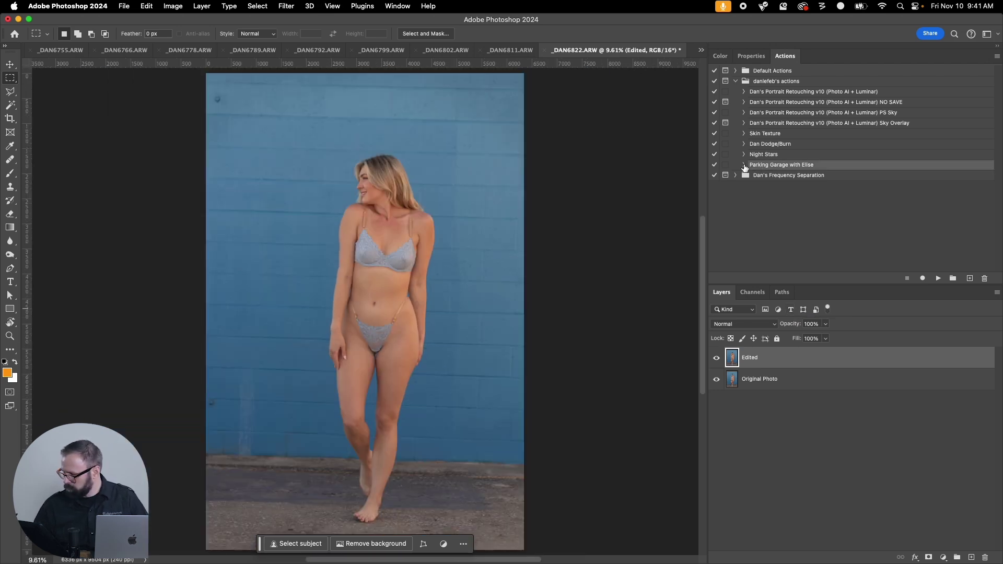
pyautogui.click(743, 165)
pyautogui.click(922, 278)
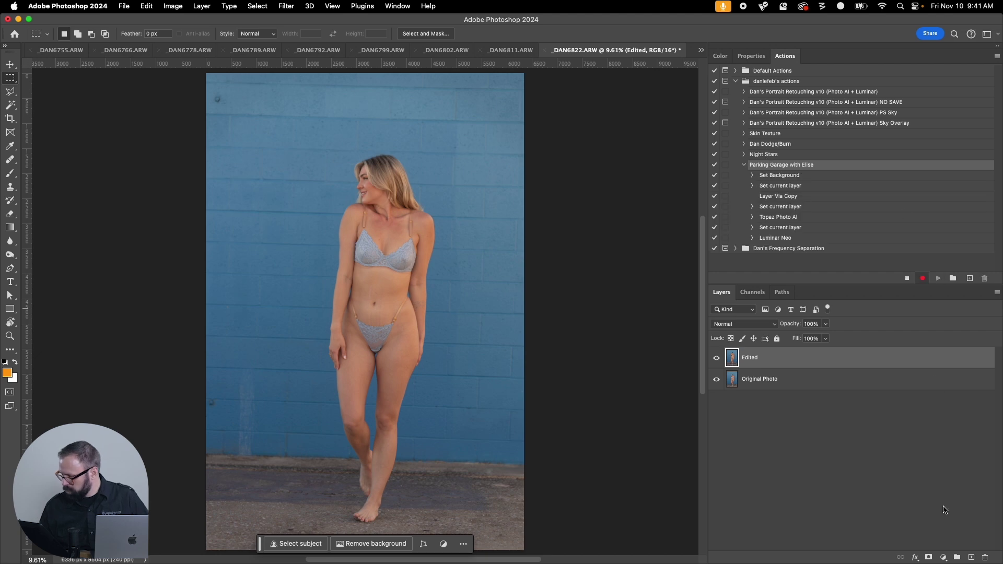
pyautogui.click(971, 557)
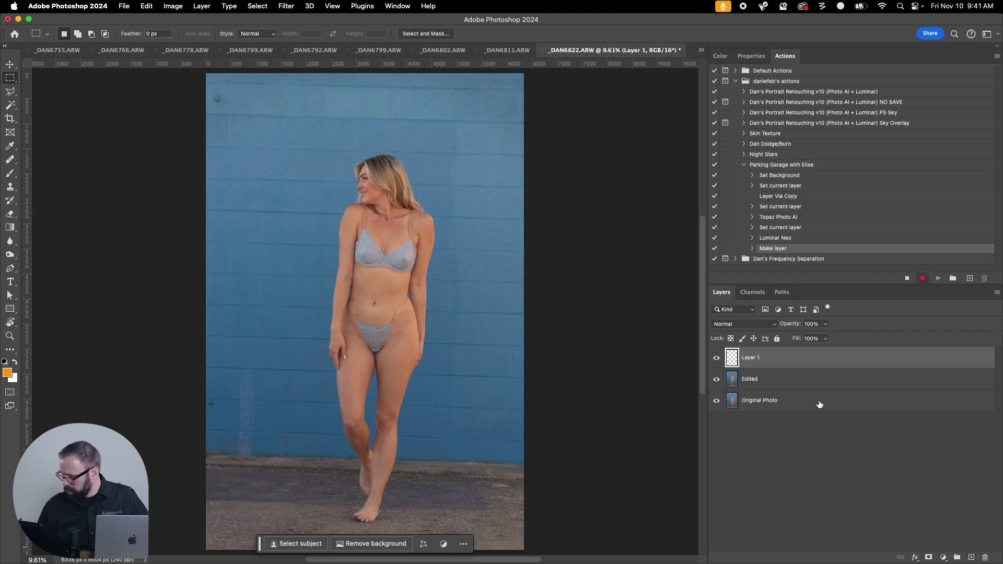
pyautogui.doubleClick(763, 358)
pyautogui.write('Heal')
pyautogui.press('Return')
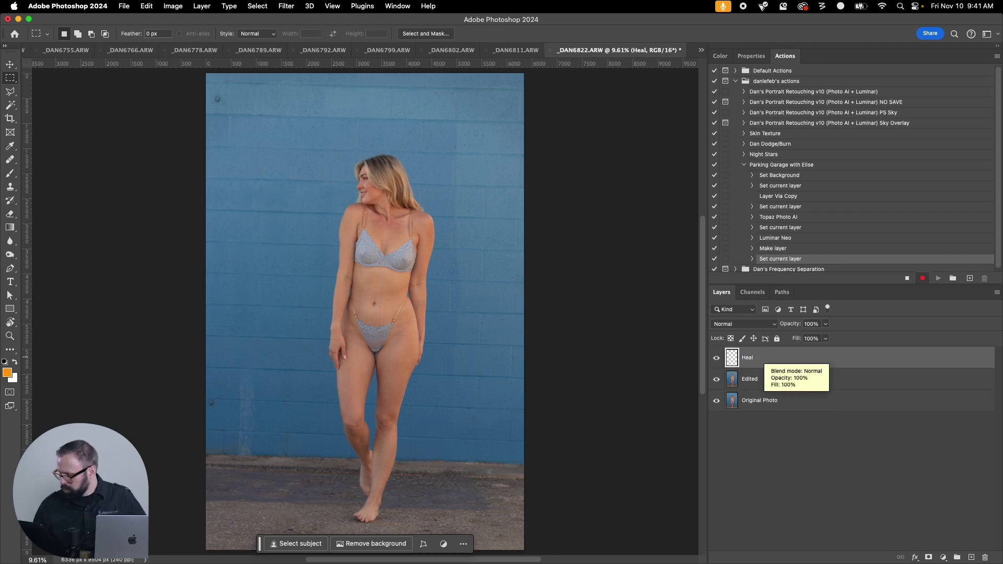
pyautogui.click(907, 278)
# Step: Zoom in on the model's legs and the ground
pyautogui.press('z')
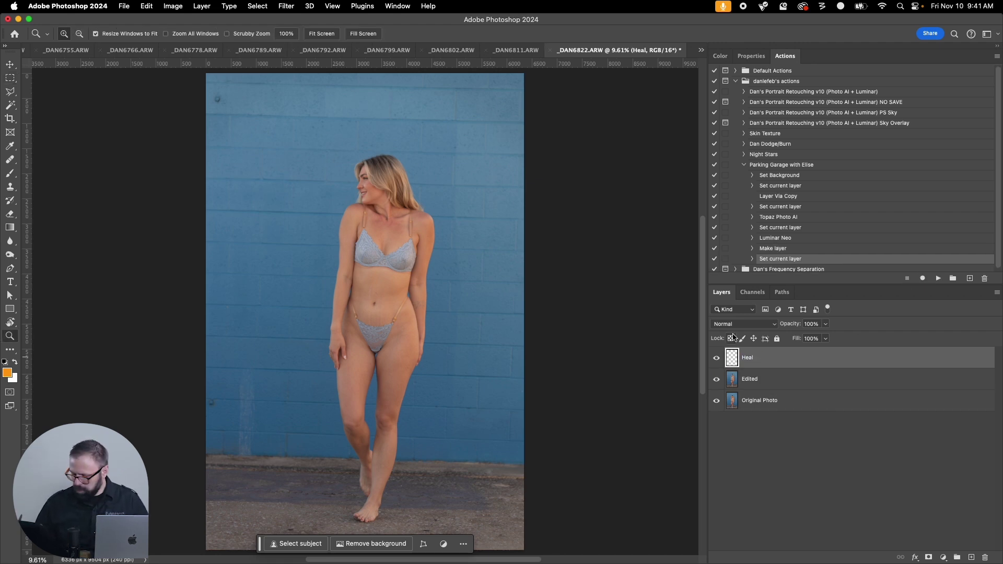
pyautogui.click(511, 472)
pyautogui.click(513, 471)
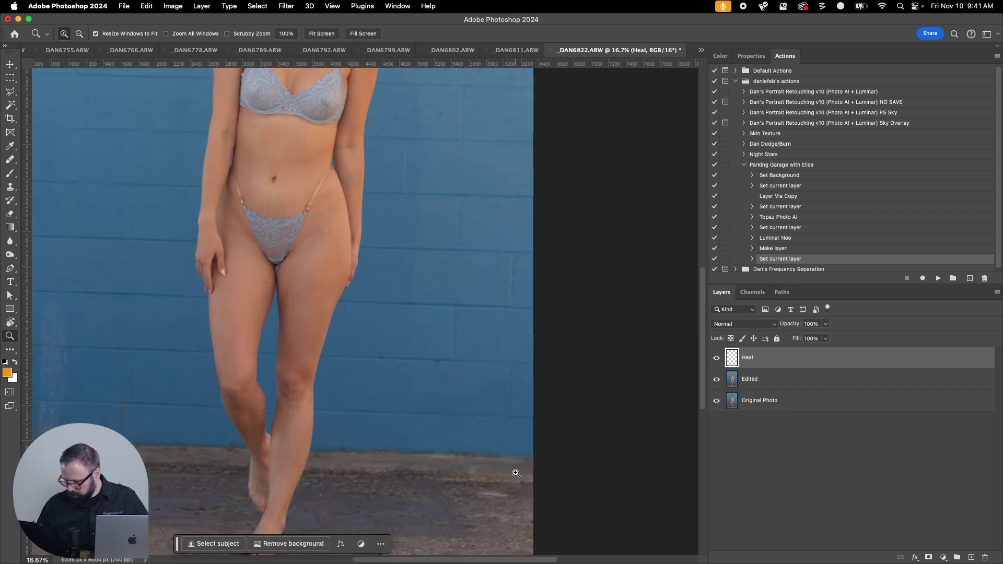
pyautogui.moveTo(513, 470); pyautogui.dragTo(504, 398)
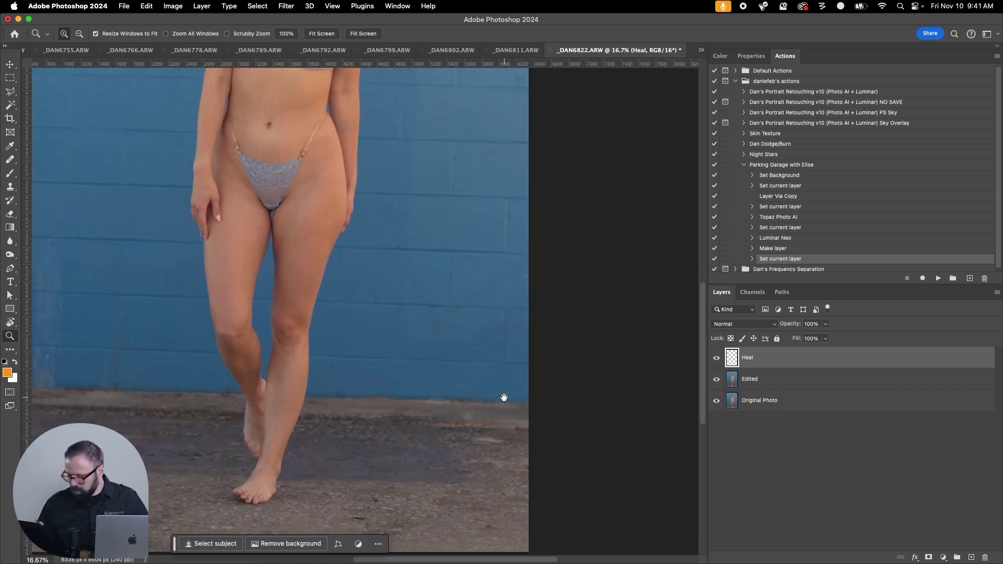
# Step: Switch to the Healing Brush Tool with the Heal layer as the working layer
pyautogui.press('j')
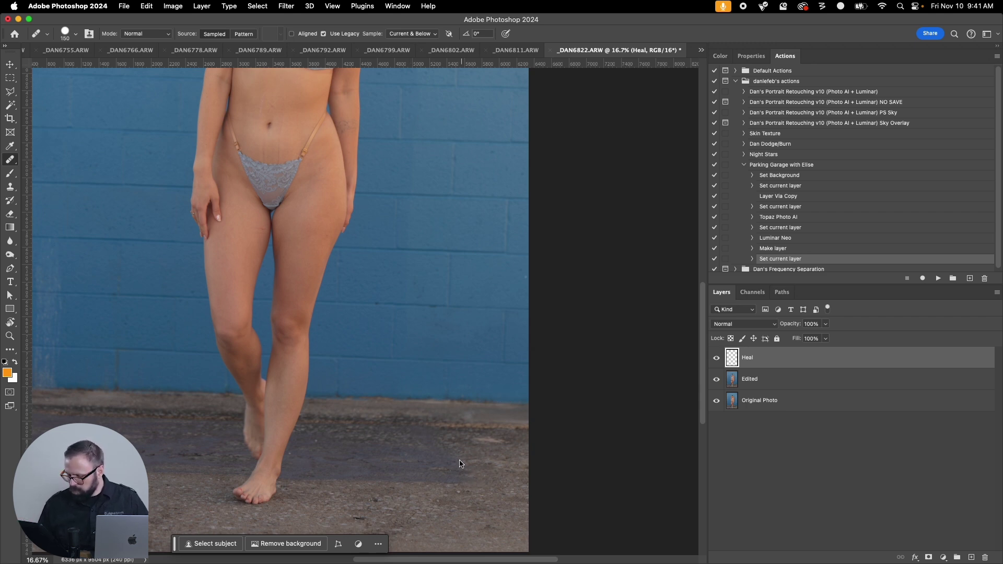
pyautogui.click(478, 444)
pyautogui.click(531, 218)
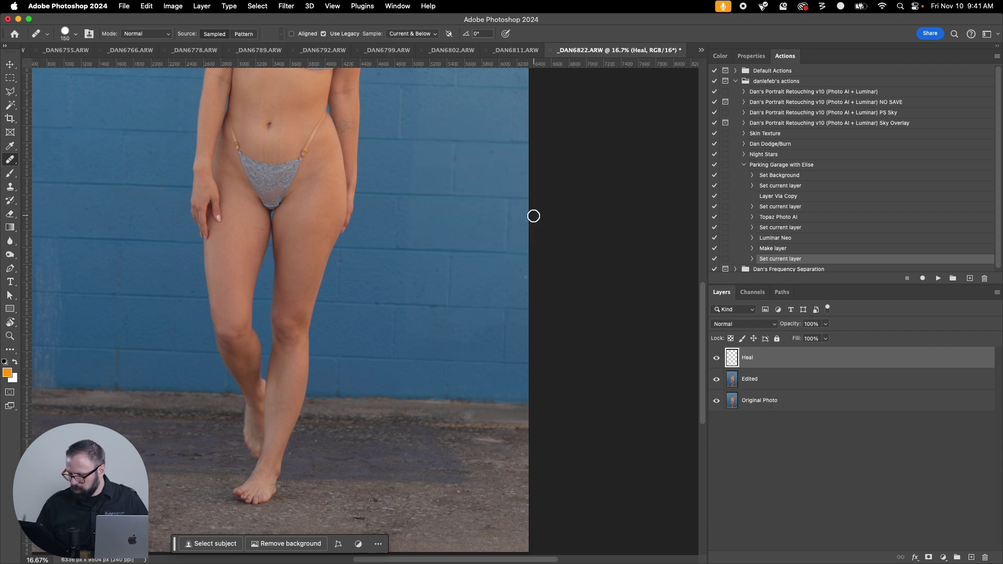
pyautogui.click(433, 471)
pyautogui.click(528, 218)
pyautogui.click(747, 379)
pyautogui.click(752, 364)
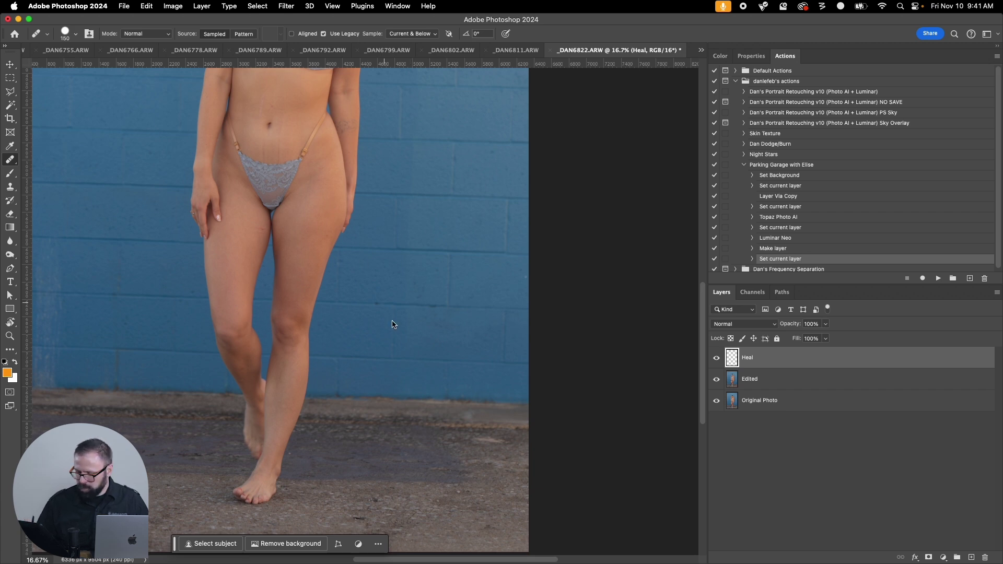
pyautogui.rightClick(14, 164)
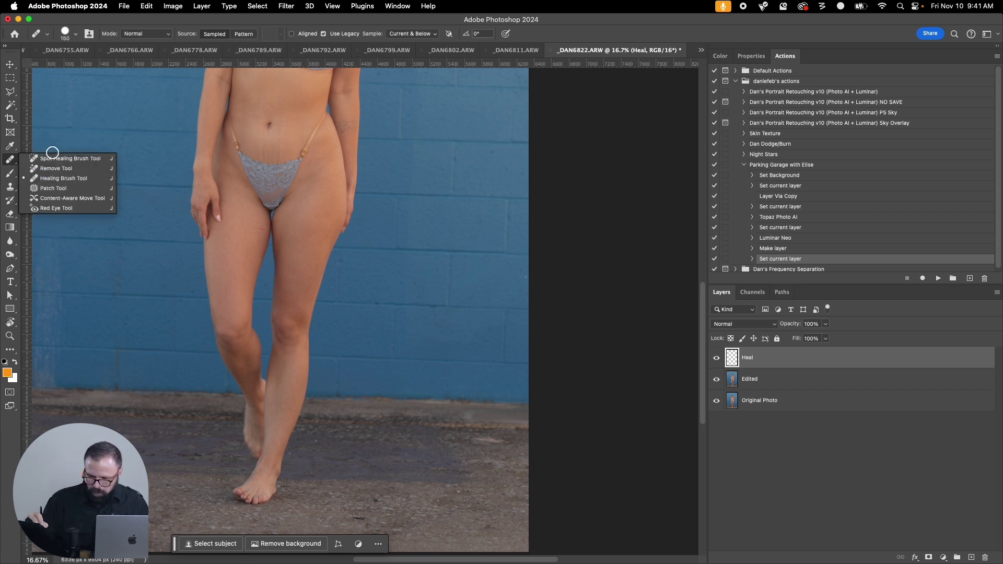
pyautogui.click(87, 178)
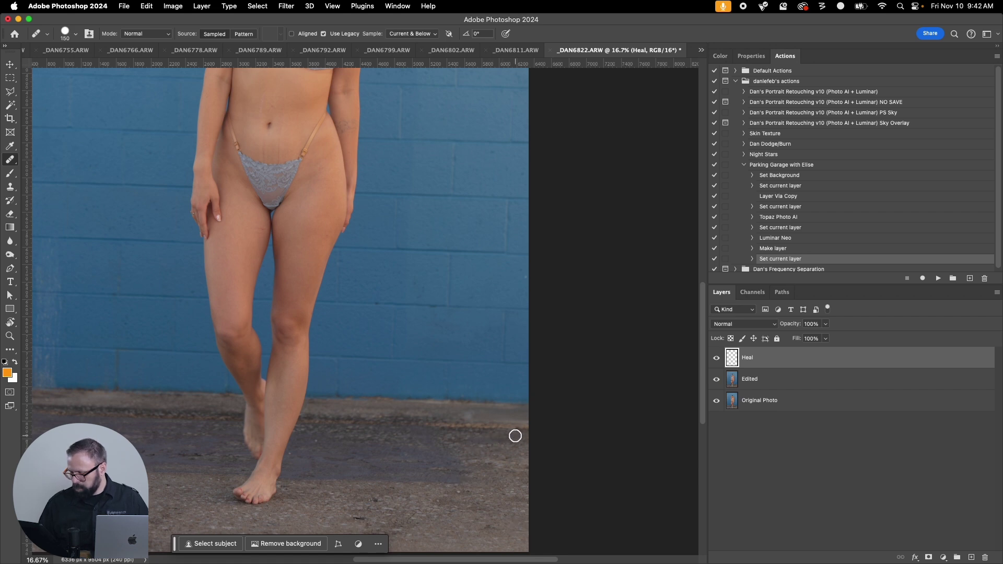
# Step: Pan up to the model's upper body and head and zoom out slightly
pyautogui.moveTo(437, 255); pyautogui.dragTo(452, 432)
pyautogui.moveTo(441, 285); pyautogui.dragTo(502, 361)
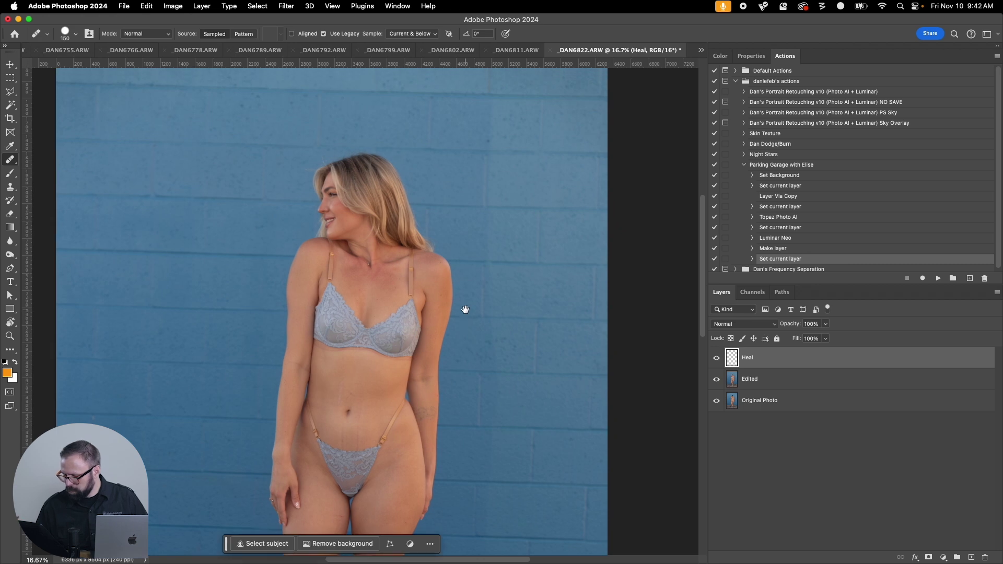
pyautogui.moveTo(506, 398); pyautogui.dragTo(515, 354)
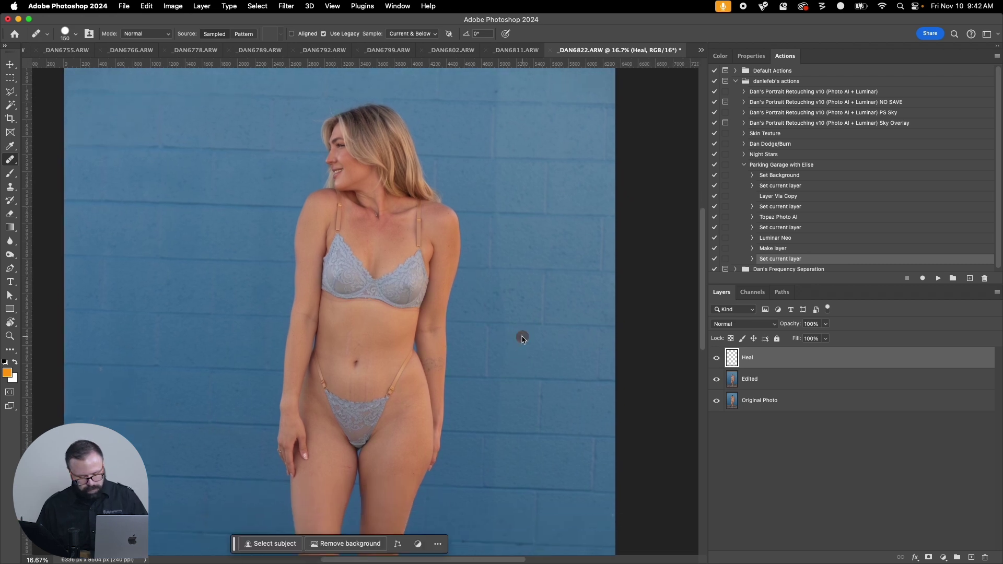
pyautogui.press('super+minus')
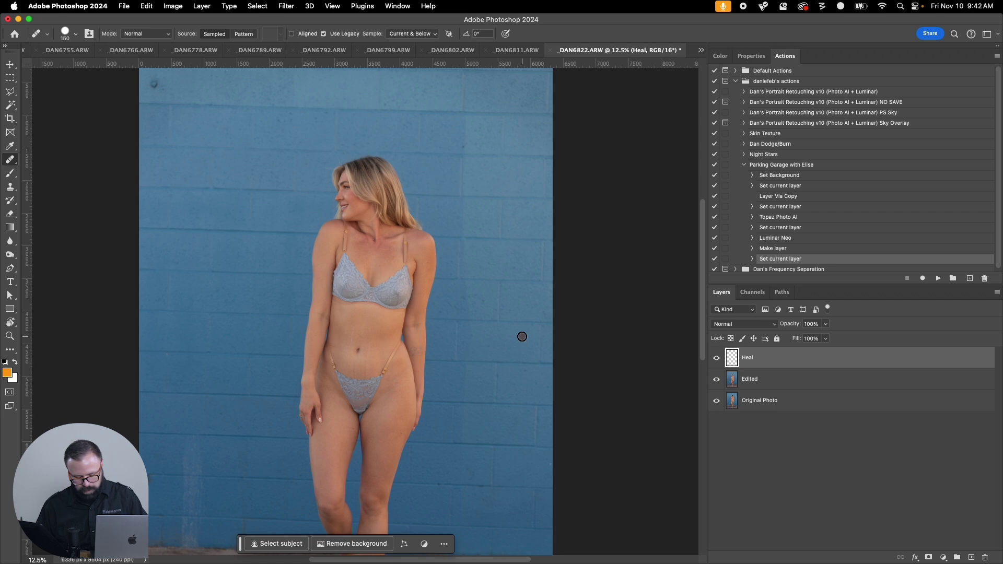
# Step: Zoom on the torso, shrink the brush, and heal the belly line from sampled clean skin
pyautogui.press('super+plus')
pyautogui.press('super+plus')
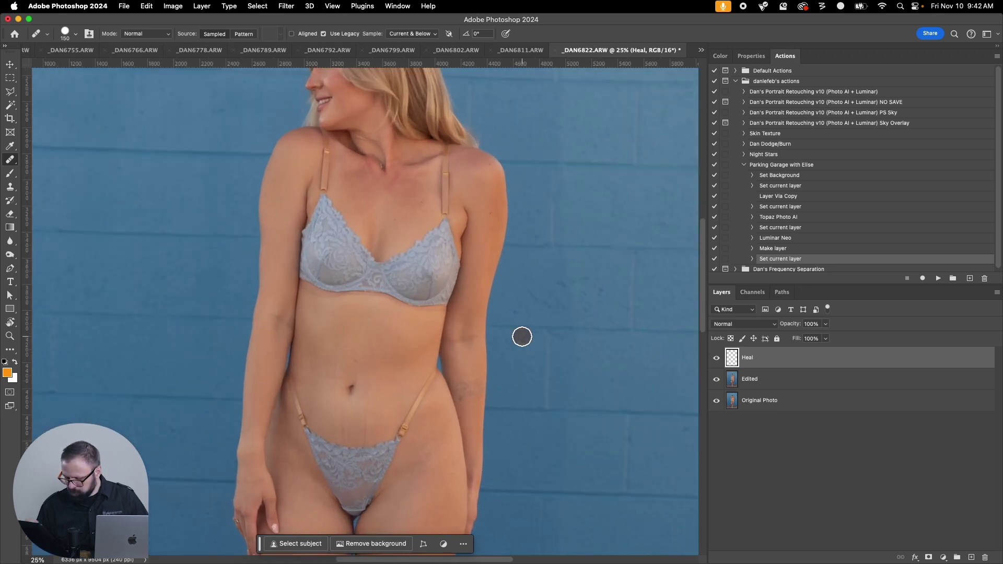
pyautogui.moveTo(473, 295); pyautogui.dragTo(506, 264)
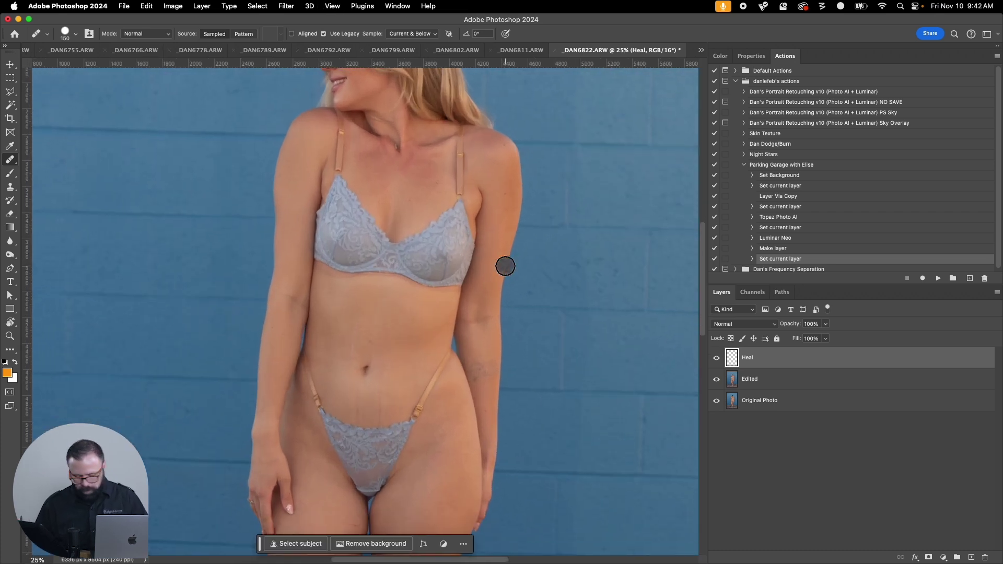
pyautogui.press('[')
pyautogui.press('[')
pyautogui.press('[')
pyautogui.press('[')
pyautogui.press('[')
pyautogui.click(416, 341)
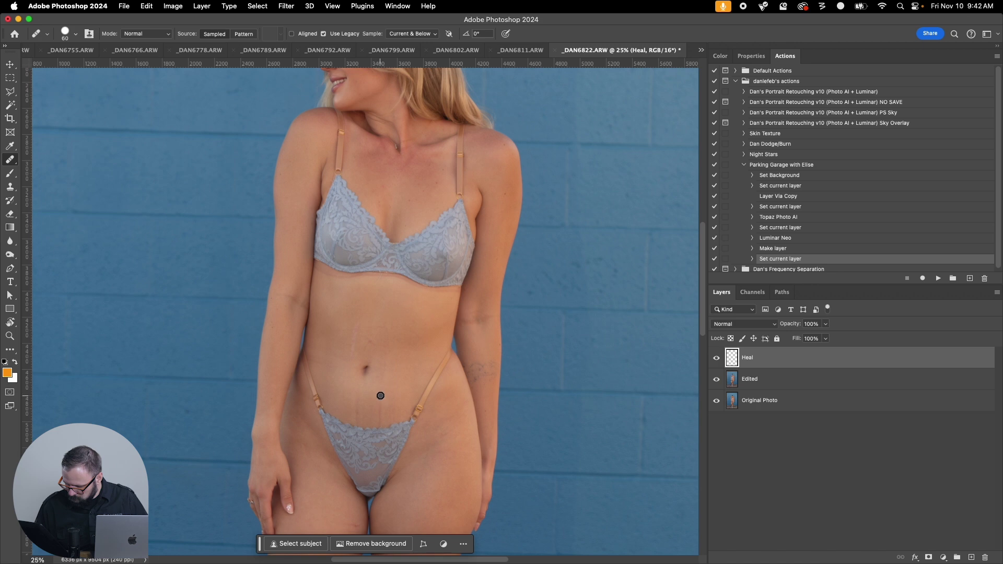
pyautogui.moveTo(380, 396); pyautogui.dragTo(382, 420)
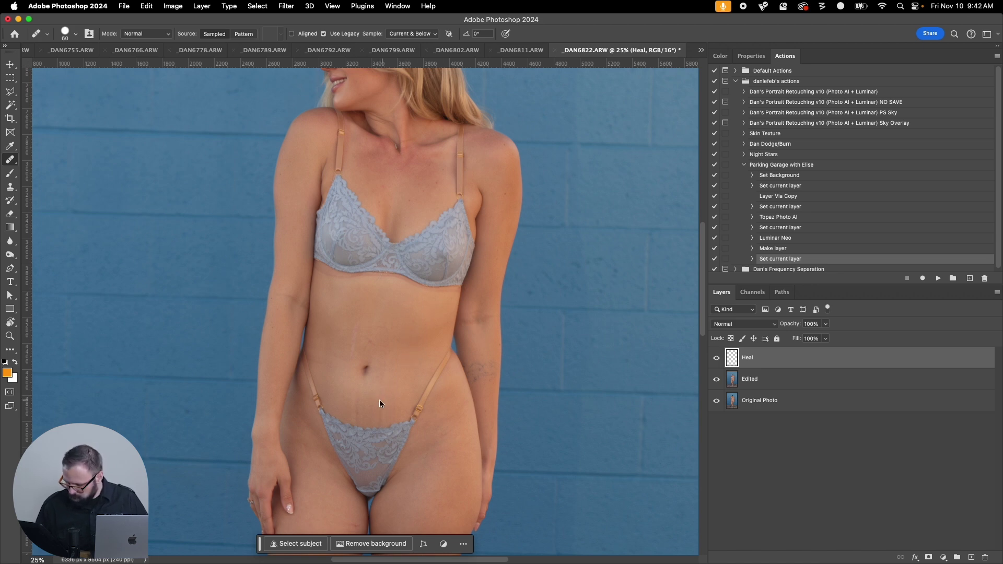
pyautogui.moveTo(380, 398)
pyautogui.mouseDown()
pyautogui.moveTo(380, 419)
pyautogui.moveTo(381, 397)
pyautogui.moveTo(358, 421)
pyautogui.mouseUp()
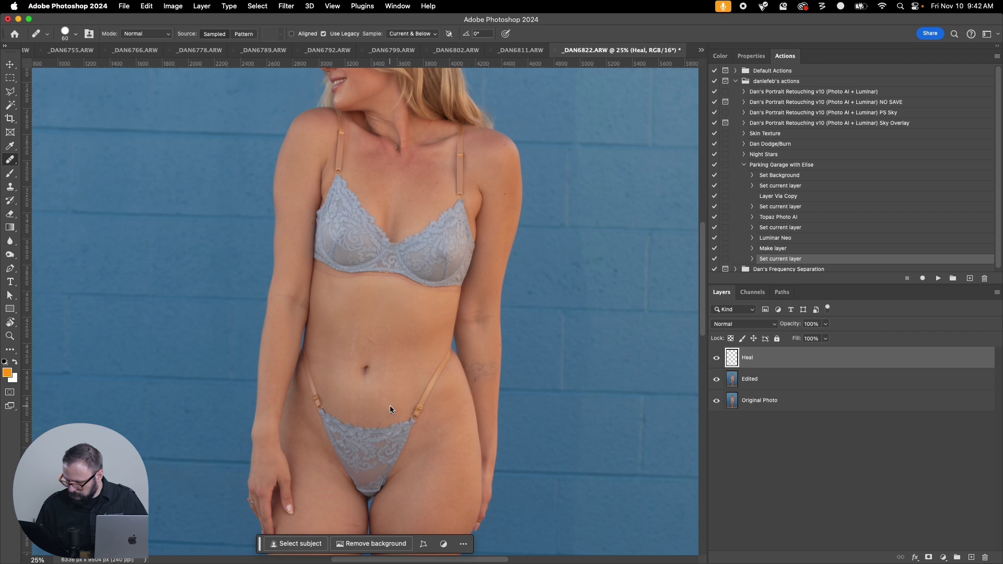
pyautogui.keyDown('alt'); pyautogui.click(403, 383); pyautogui.keyUp('alt')
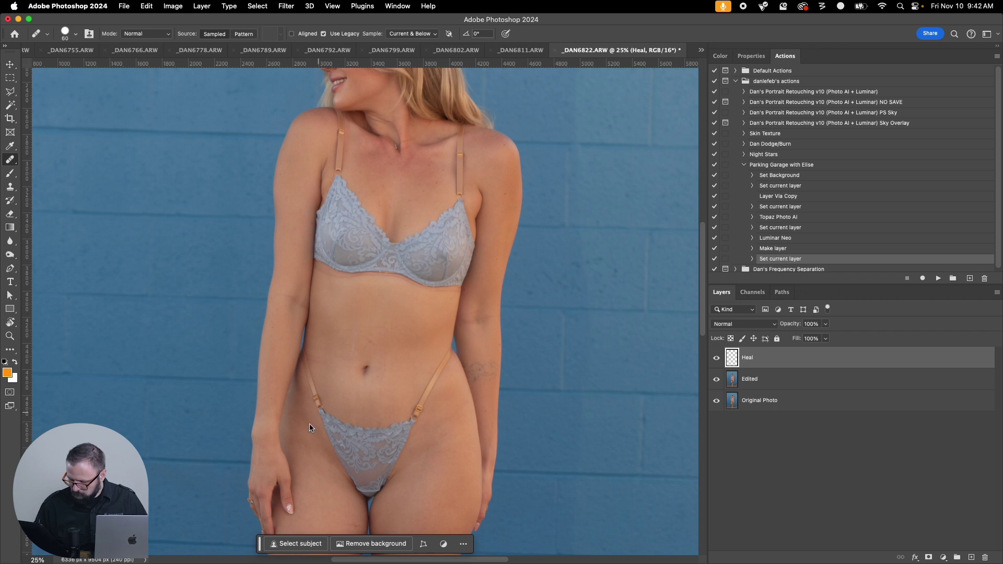
pyautogui.click(338, 402)
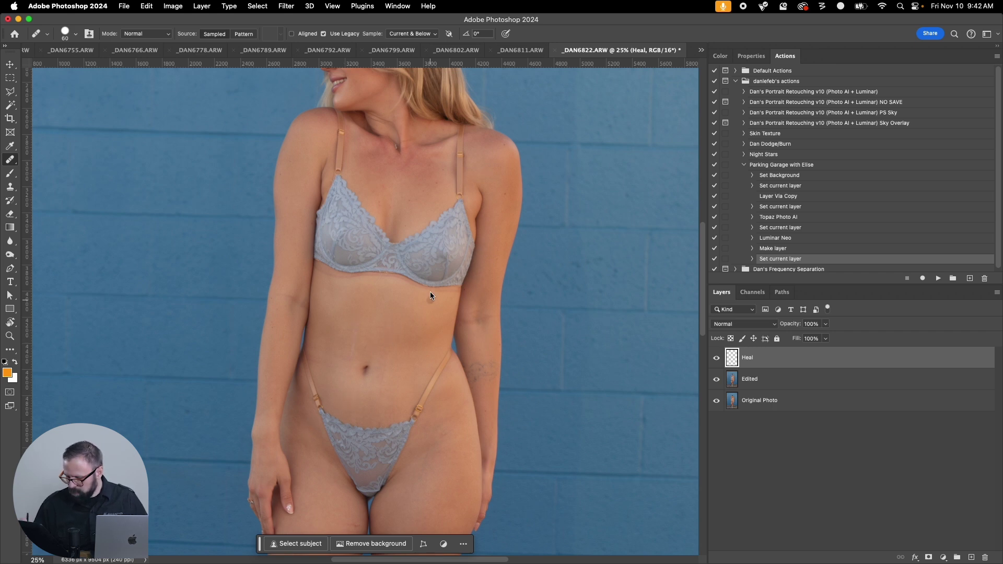
pyautogui.click(351, 351)
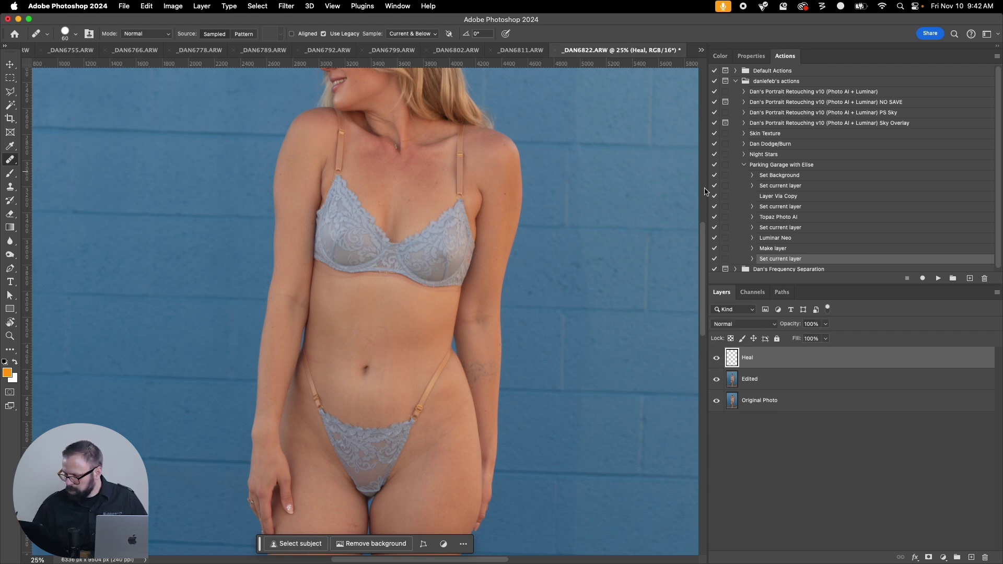
# Step: Shrink the healing brush further and fit the whole photo in the window
pyautogui.scroll(5, 703, 242)
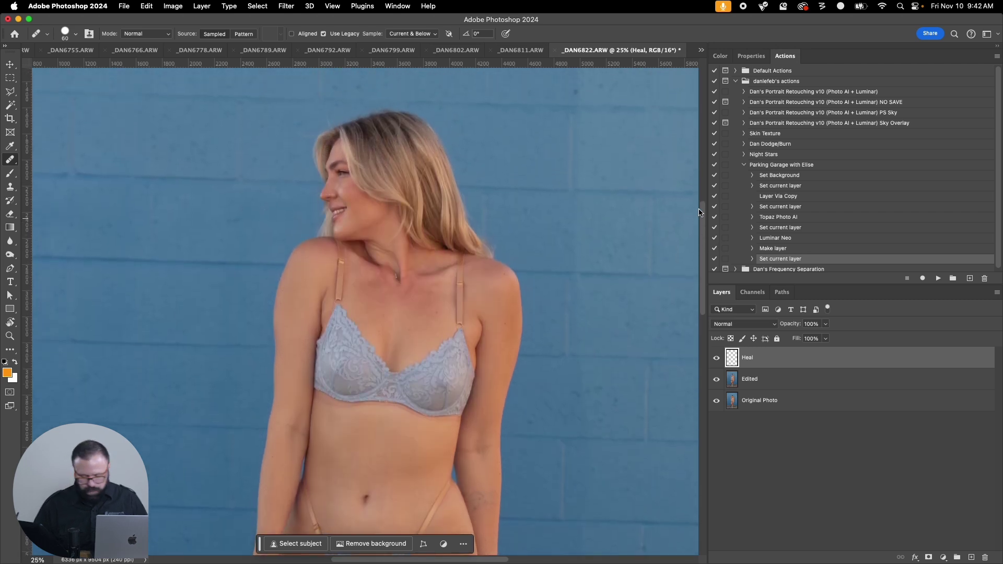
pyautogui.press('z')
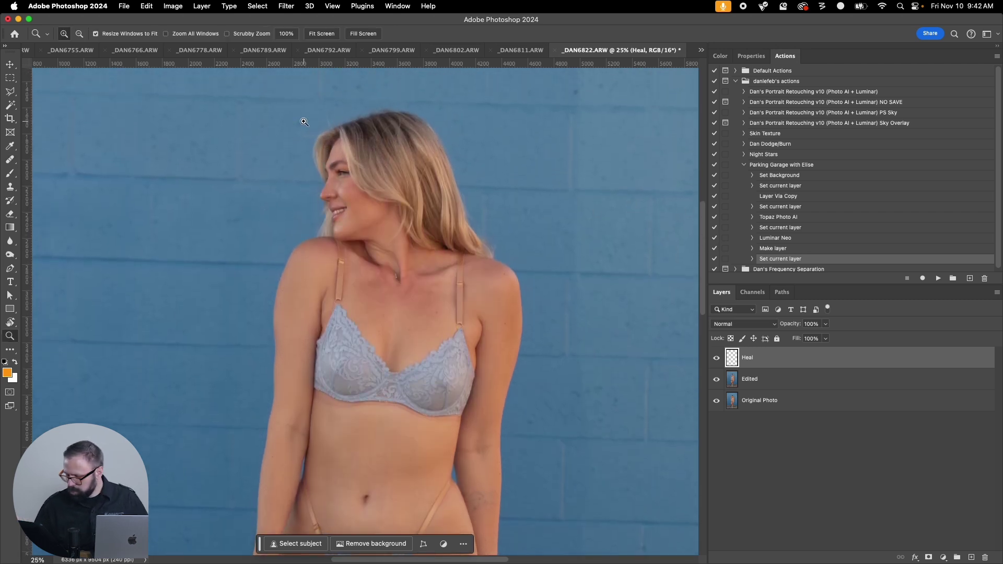
pyautogui.press('j')
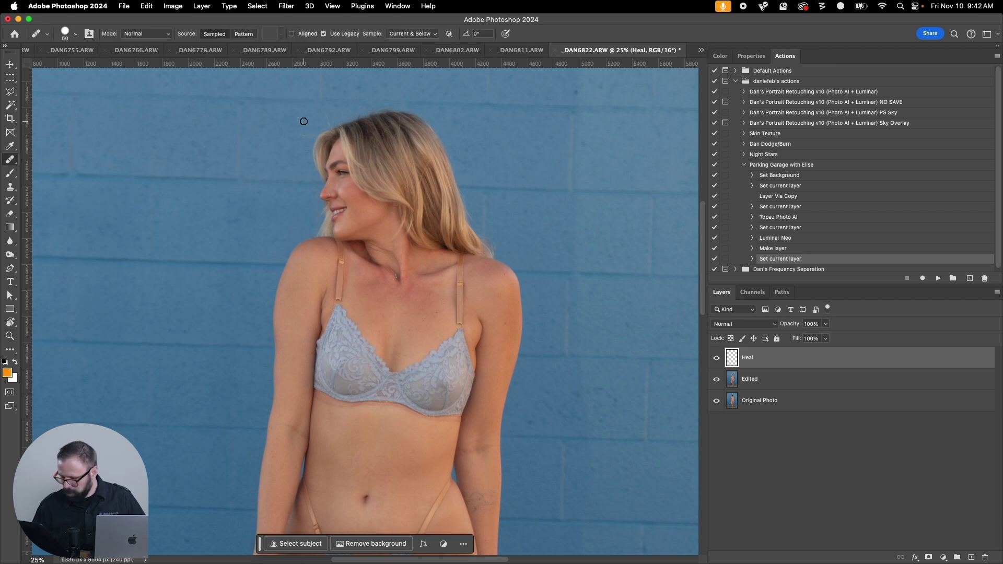
pyautogui.press('[')
pyautogui.press('[')
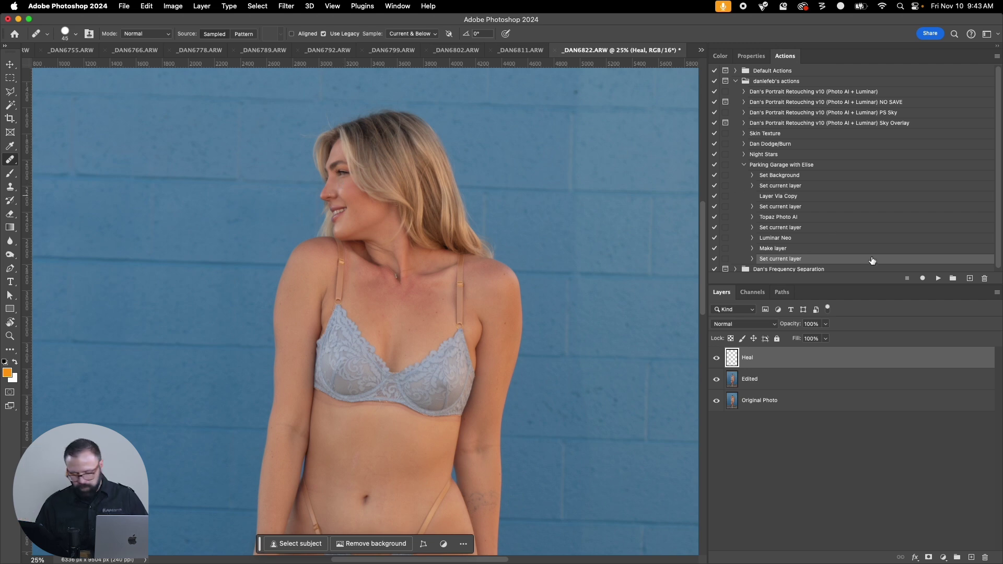
pyautogui.press('super+0')
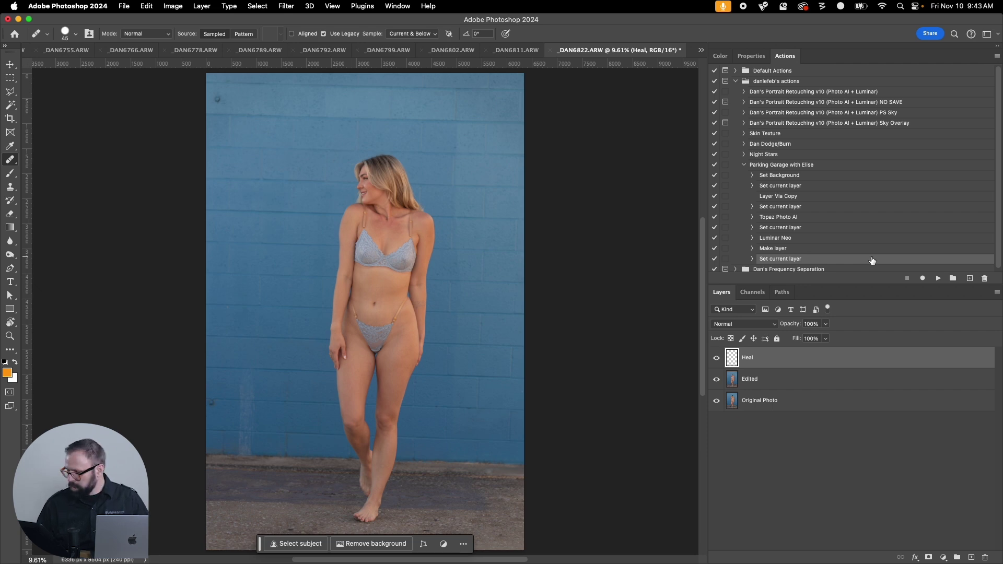
# Step: Collapse the action and close the portrait, saving it as _DAN6822-Edit.tif
pyautogui.click(743, 165)
pyautogui.press('super+w')
pyautogui.click(536, 216)
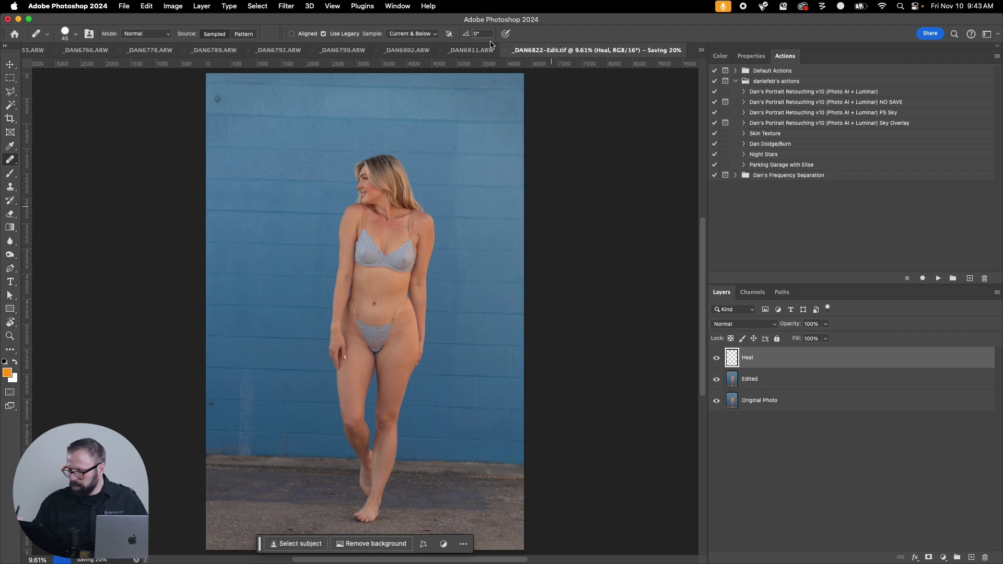
# Step: Select the Parking Garage with Elise action to run on _DAN6811
pyautogui.click(782, 166)
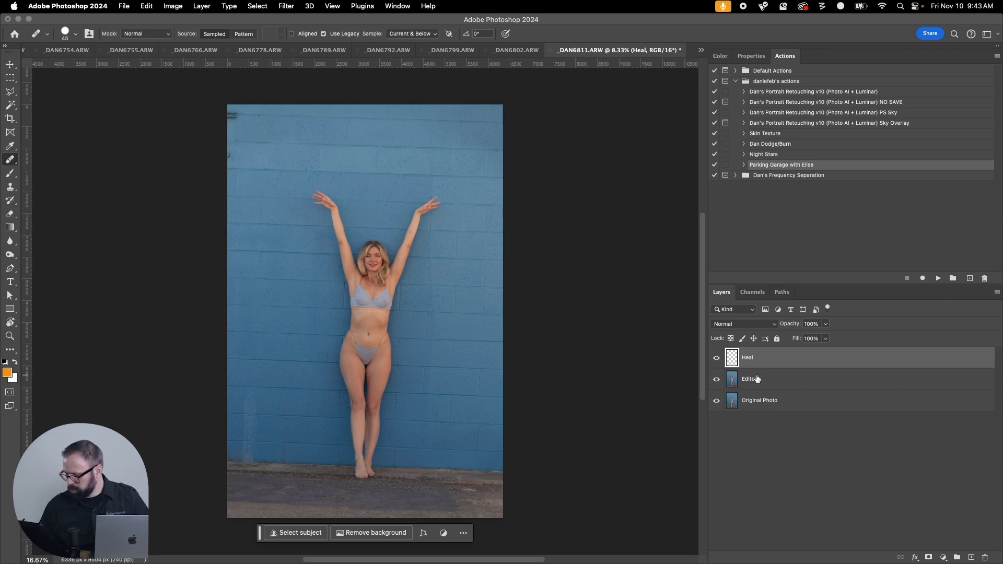
# Step: Zoom on the torso, heal under the bust from sampled skin, then save and close _DAN6811-Edit.tif
pyautogui.press('z')
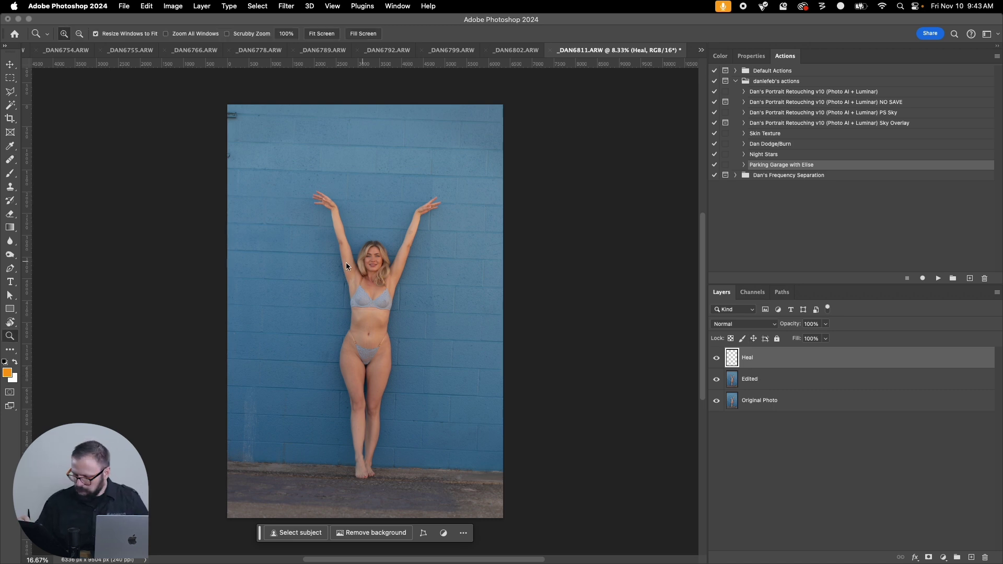
pyautogui.moveTo(323, 239)
pyautogui.mouseDown()
pyautogui.moveTo(438, 362)
pyautogui.moveTo(458, 365)
pyautogui.mouseUp()
pyautogui.press('j')
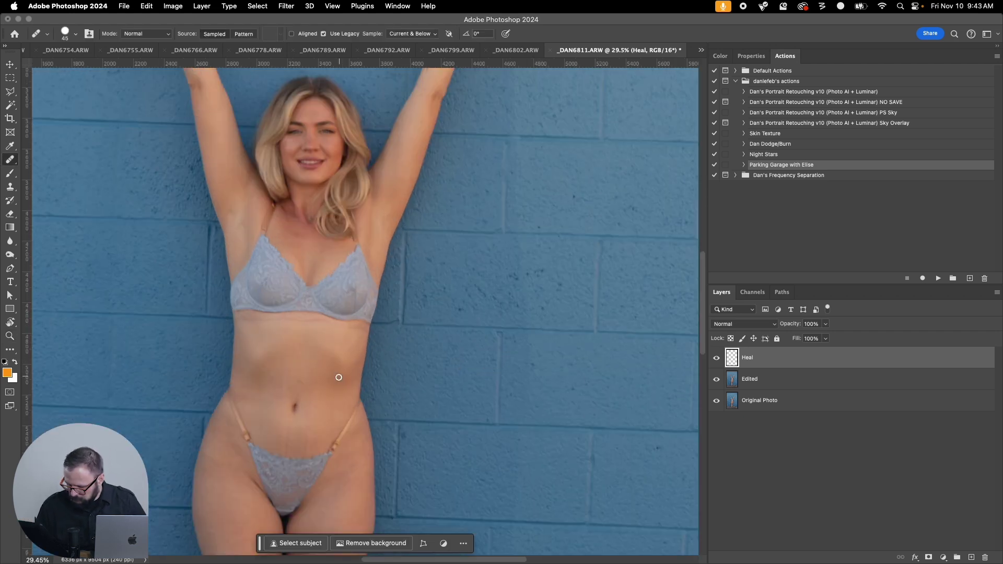
pyautogui.keyDown('alt'); pyautogui.click(328, 369); pyautogui.keyUp('alt')
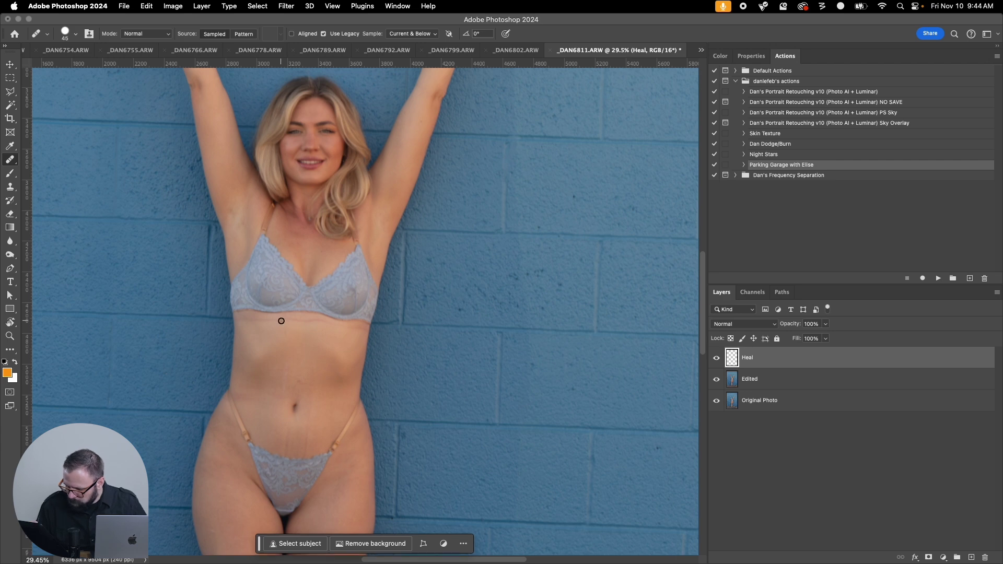
pyautogui.moveTo(284, 320); pyautogui.dragTo(241, 321)
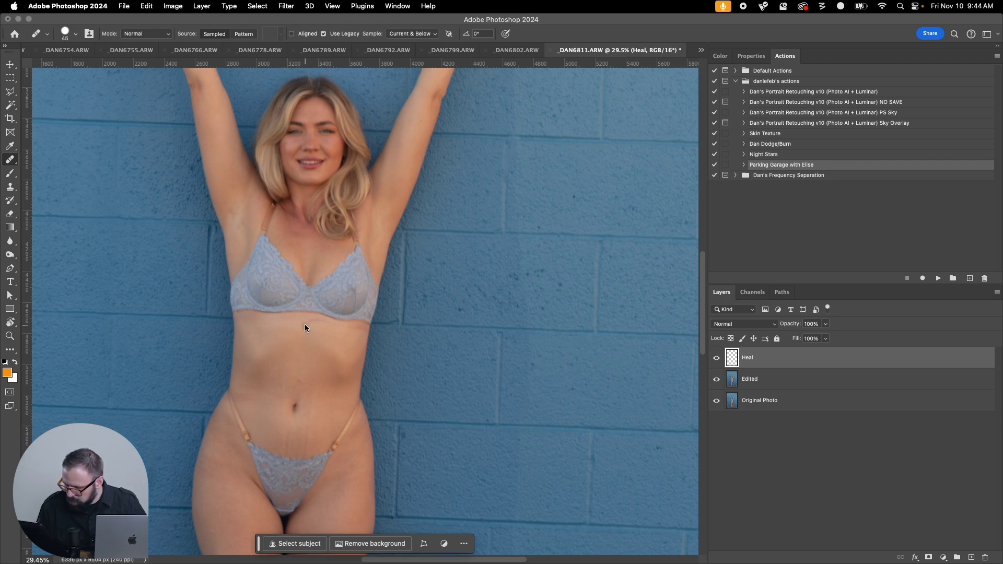
pyautogui.moveTo(327, 324); pyautogui.dragTo(337, 331)
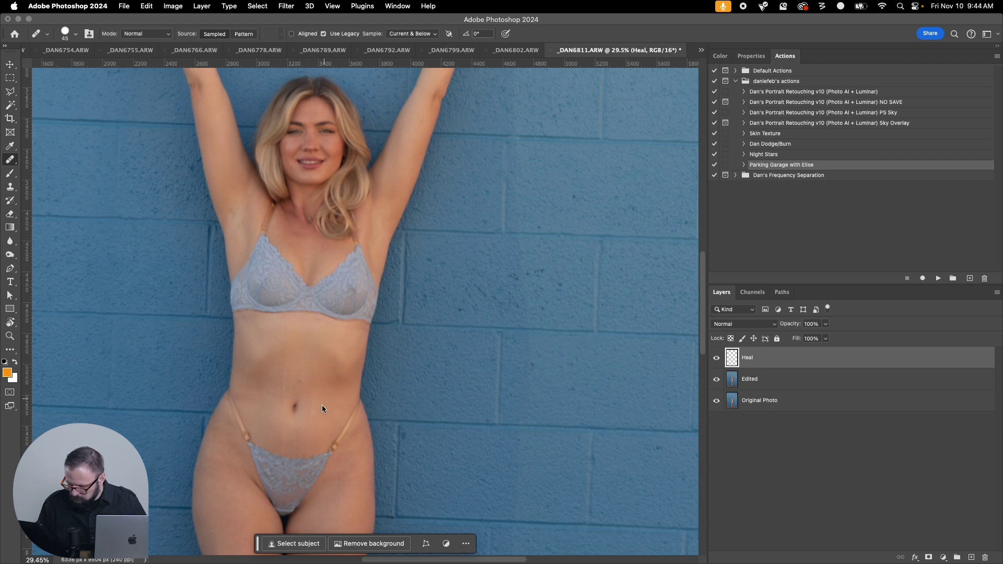
pyautogui.keyDown('alt'); pyautogui.click(328, 387); pyautogui.keyUp('alt')
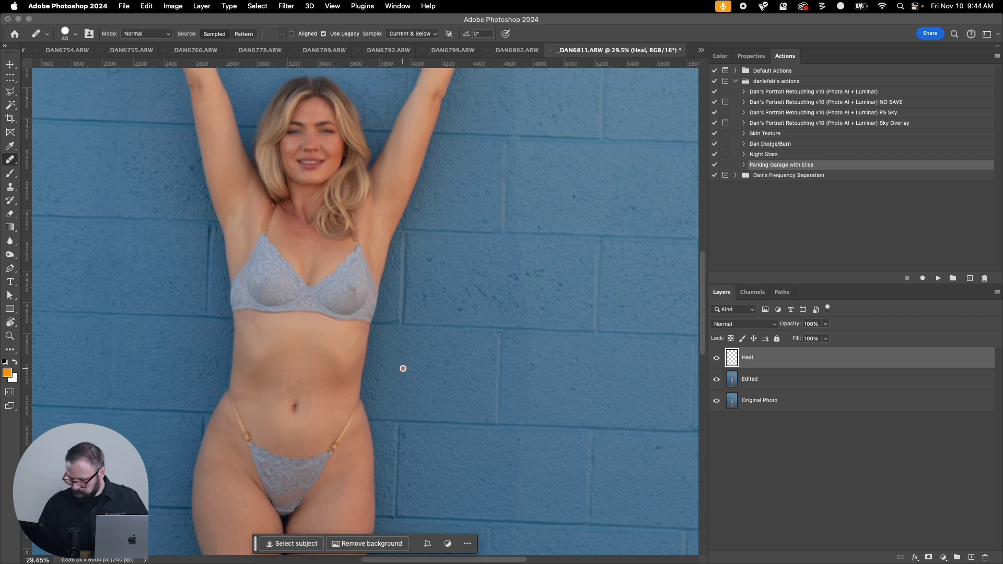
pyautogui.press('super+w')
pyautogui.press('Return')
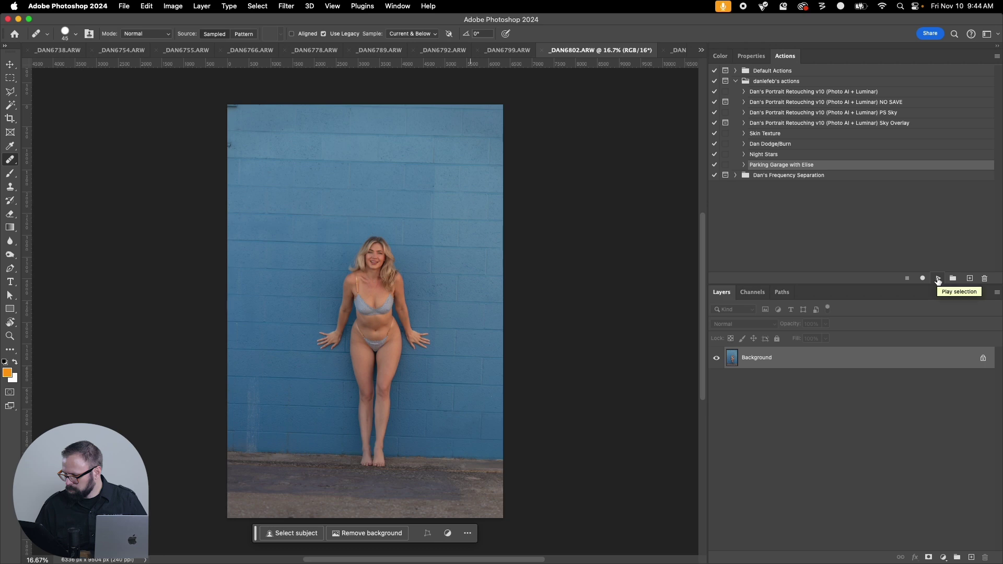
# Step: Play the Parking Garage with Elise action on _DAN6802
pyautogui.click(938, 278)
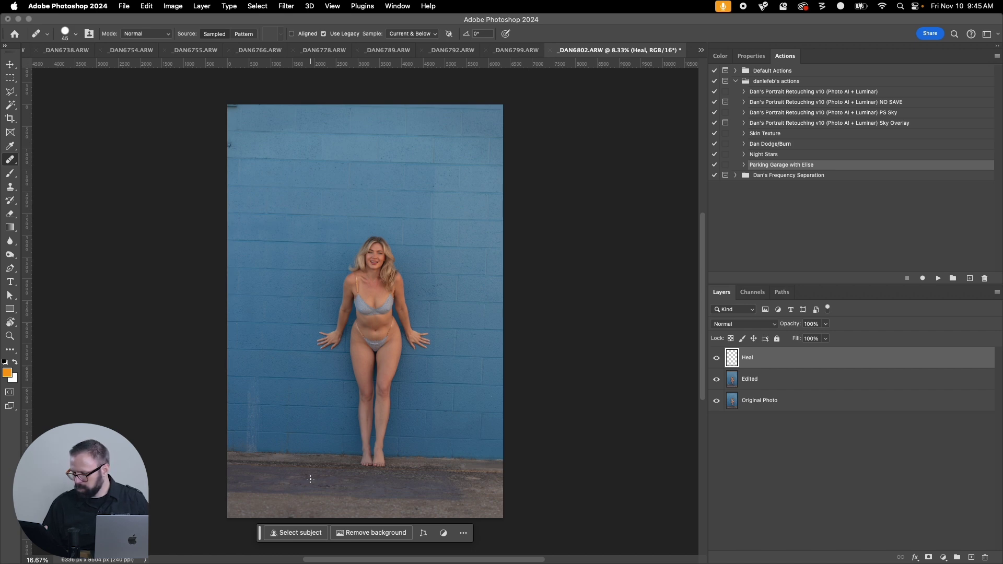
# Step: Zoom into _DAN6802's torso and heal the blemishes on the belly and left hip
pyautogui.press('z')
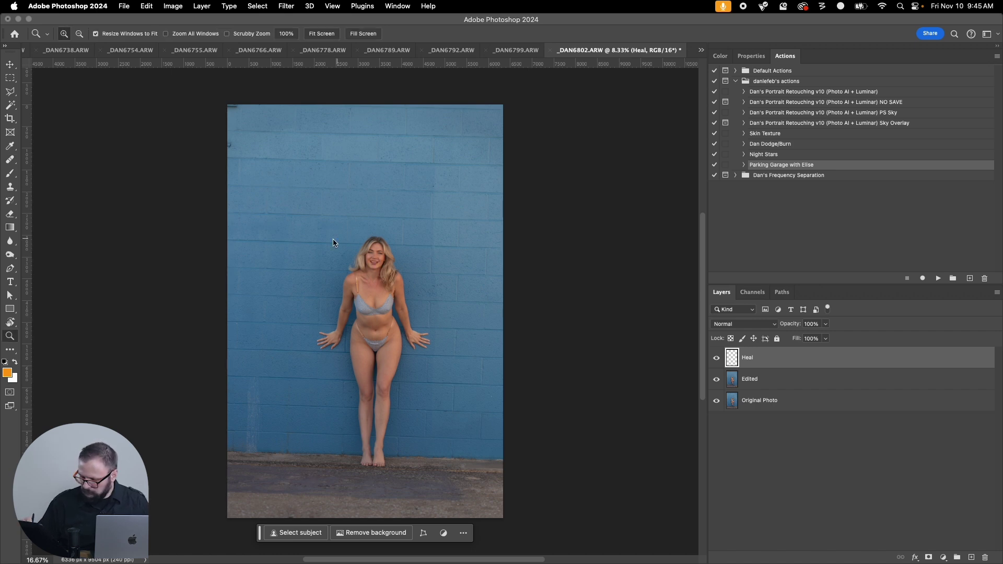
pyautogui.moveTo(322, 245)
pyautogui.mouseDown()
pyautogui.moveTo(436, 380)
pyautogui.moveTo(450, 382)
pyautogui.mouseUp()
pyautogui.press('j')
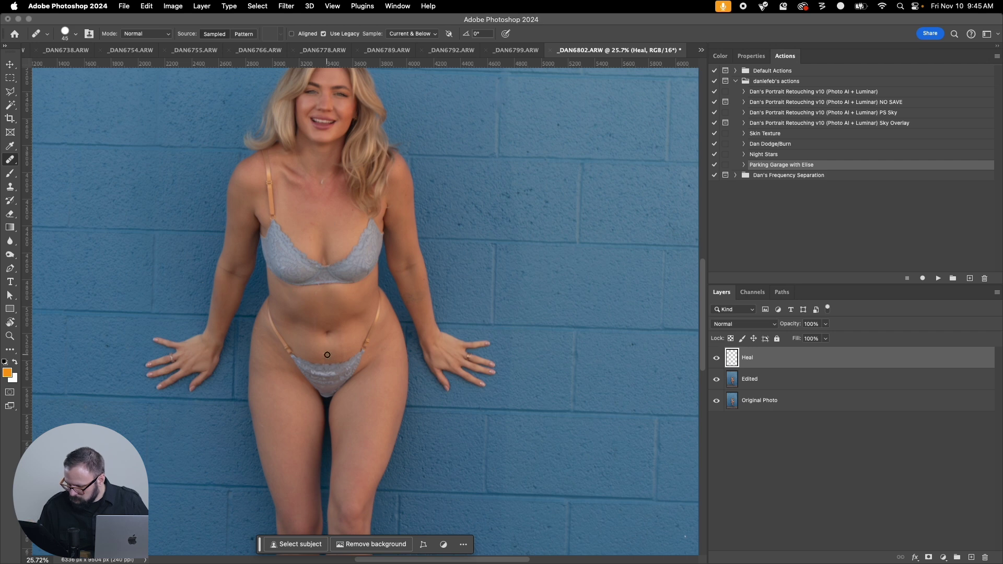
pyautogui.moveTo(343, 357); pyautogui.dragTo(343, 349)
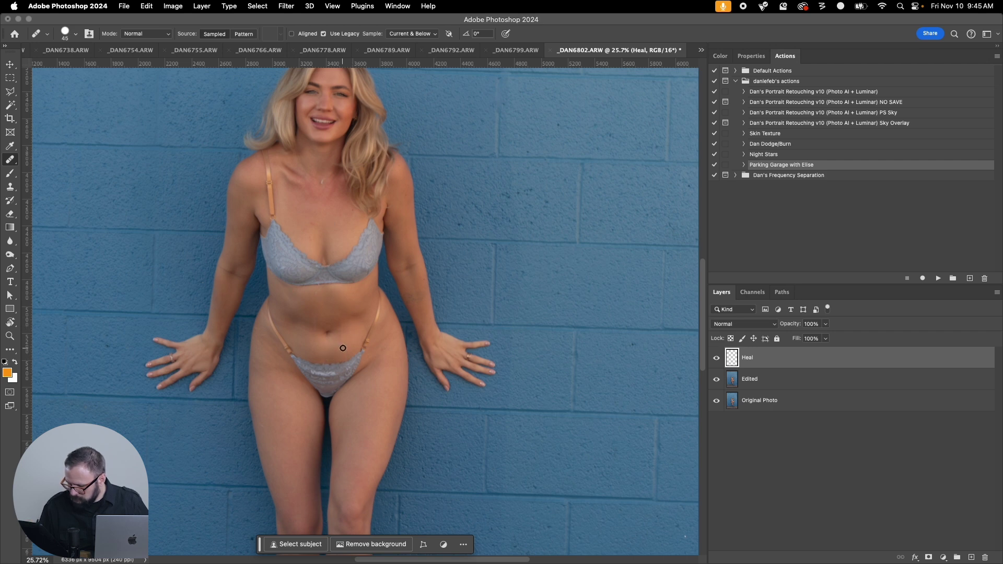
pyautogui.click(266, 364)
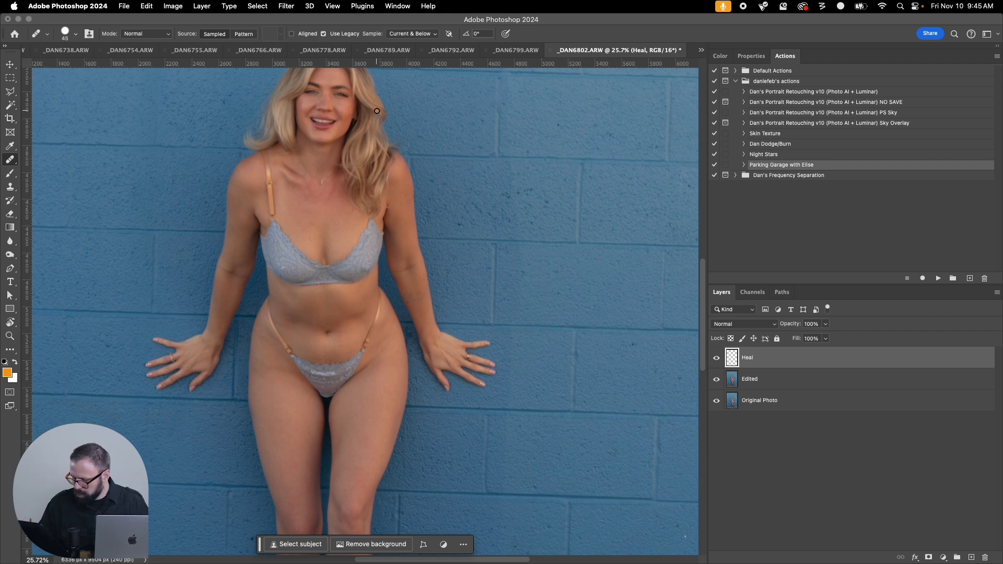
# Step: Close _DAN6802, saving the changes as _DAN6802-Edit.tif
pyautogui.scroll(-10, 398, 329)
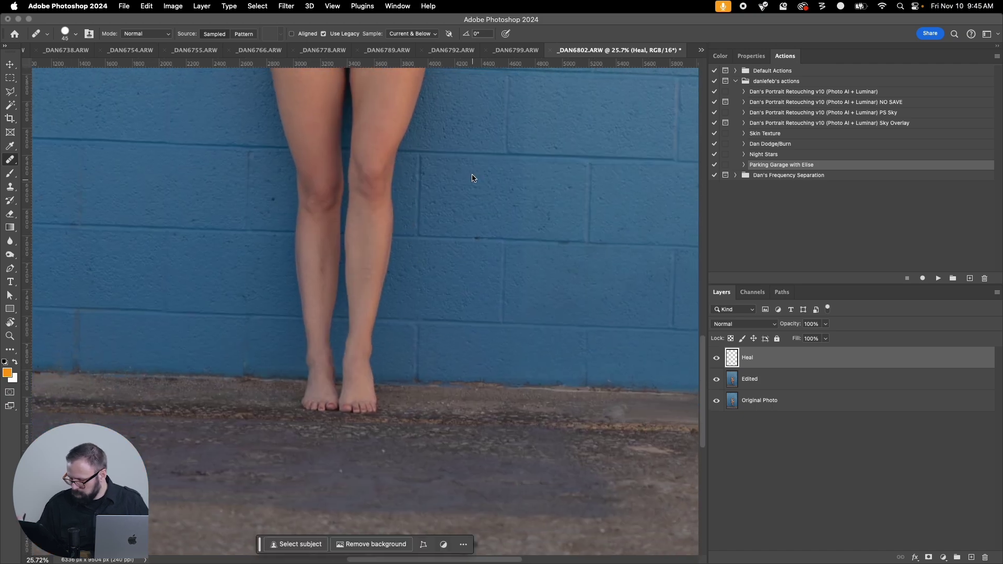
pyautogui.scroll(15, 460, 313)
pyautogui.scroll(5, 360, 224)
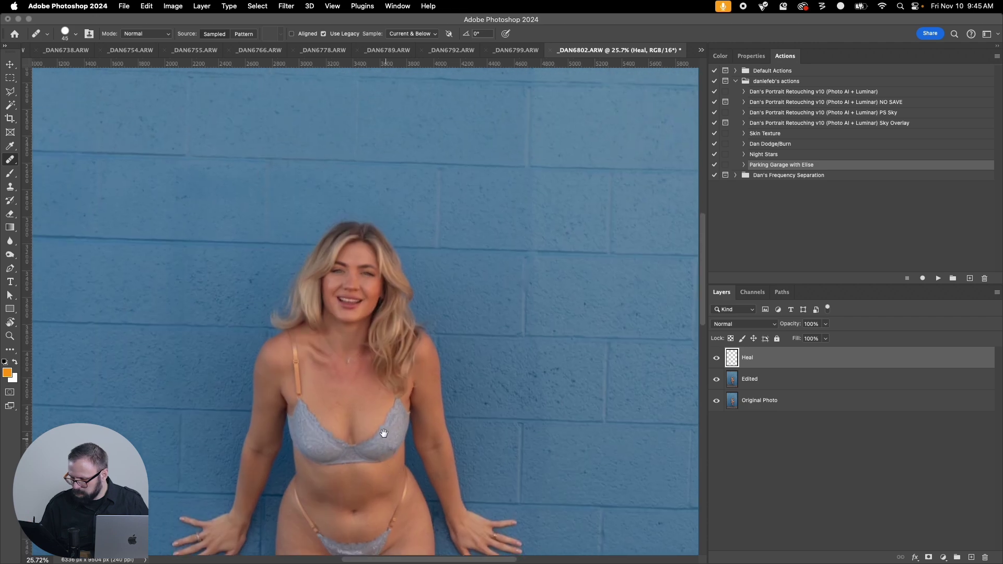
pyautogui.scroll(-2, 368, 334)
pyautogui.press('super+w')
pyautogui.press('Return')
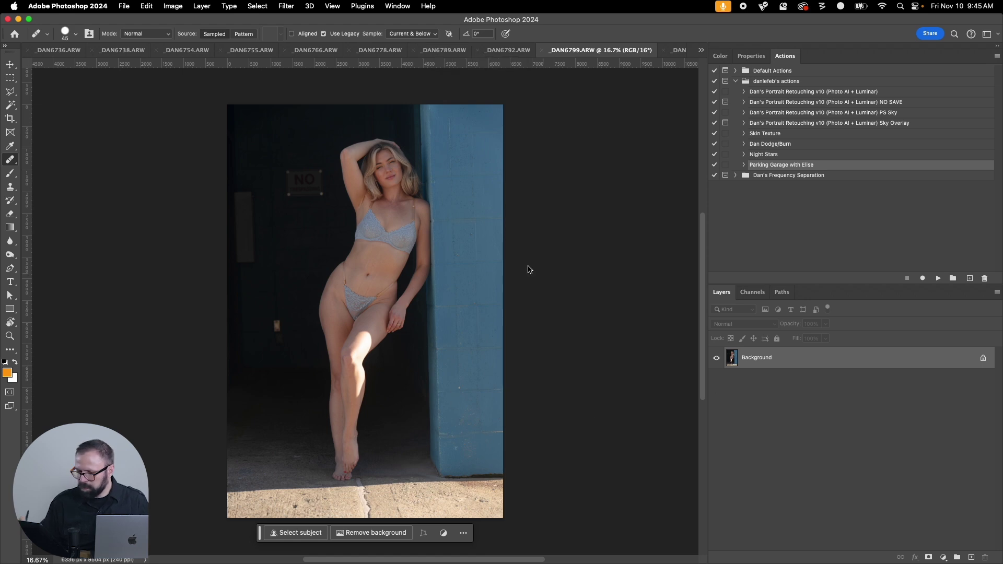
# Step: Run File > Automate > Batch on Opened Files with the Parking Garage with Elise action
pyautogui.click(127, 7)
pyautogui.moveTo(223, 270)
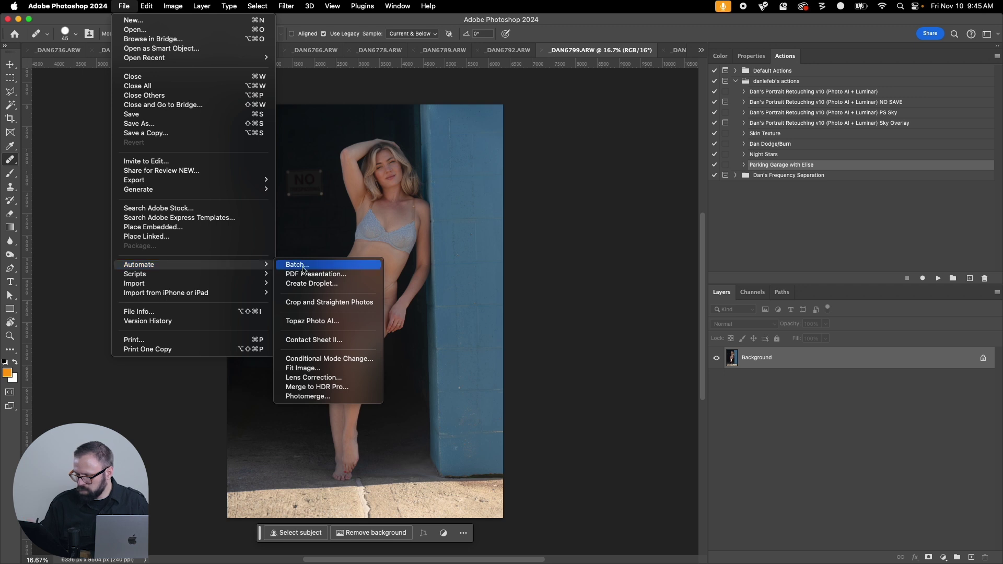
pyautogui.moveTo(262, 277)
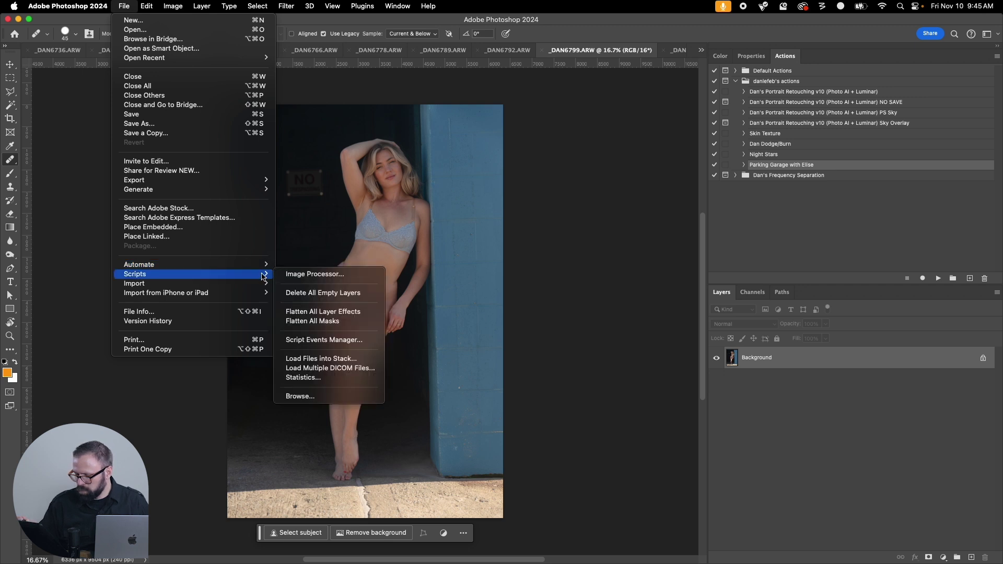
pyautogui.click(324, 266)
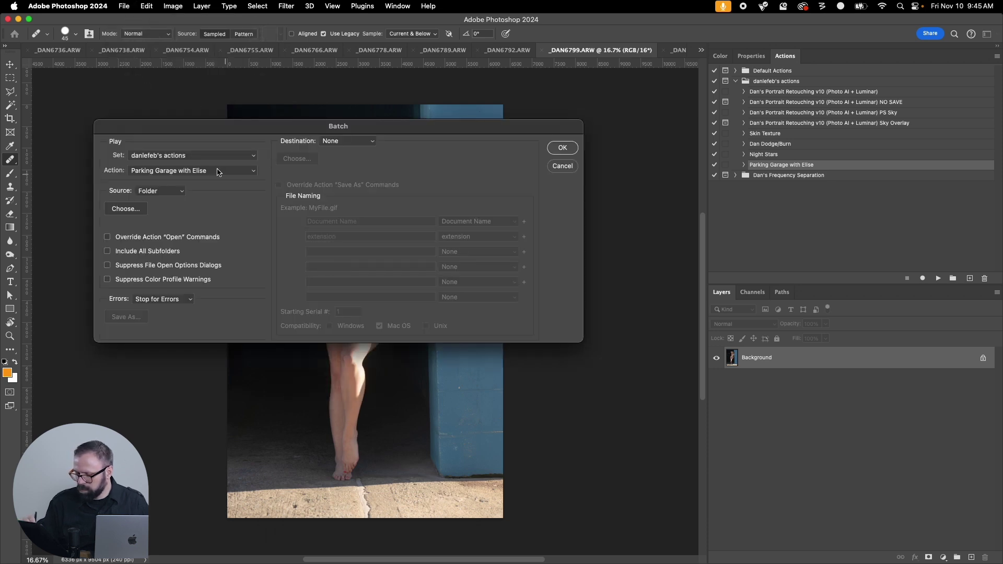
pyautogui.click(181, 194)
pyautogui.click(198, 213)
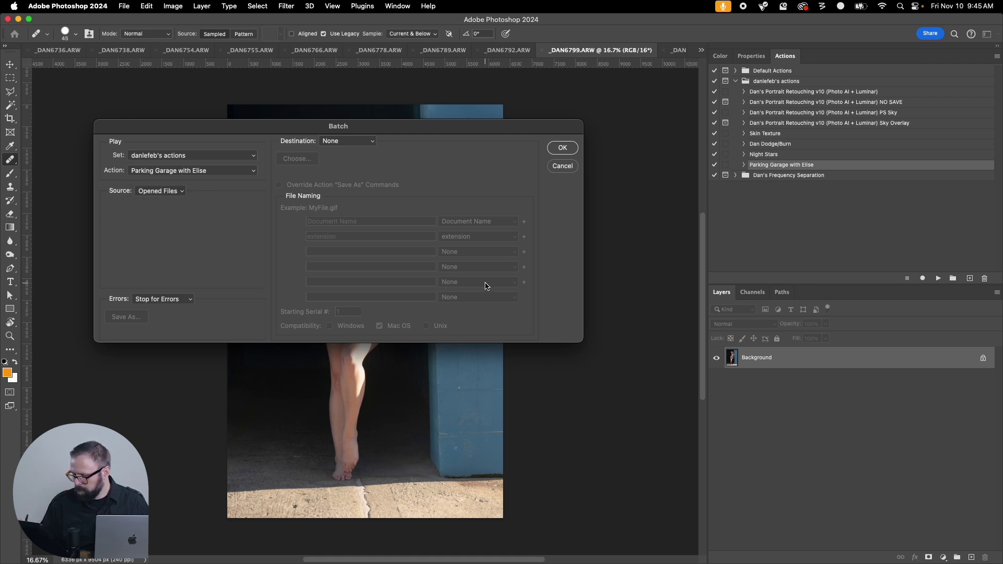
pyautogui.moveTo(500, 130); pyautogui.dragTo(516, 341)
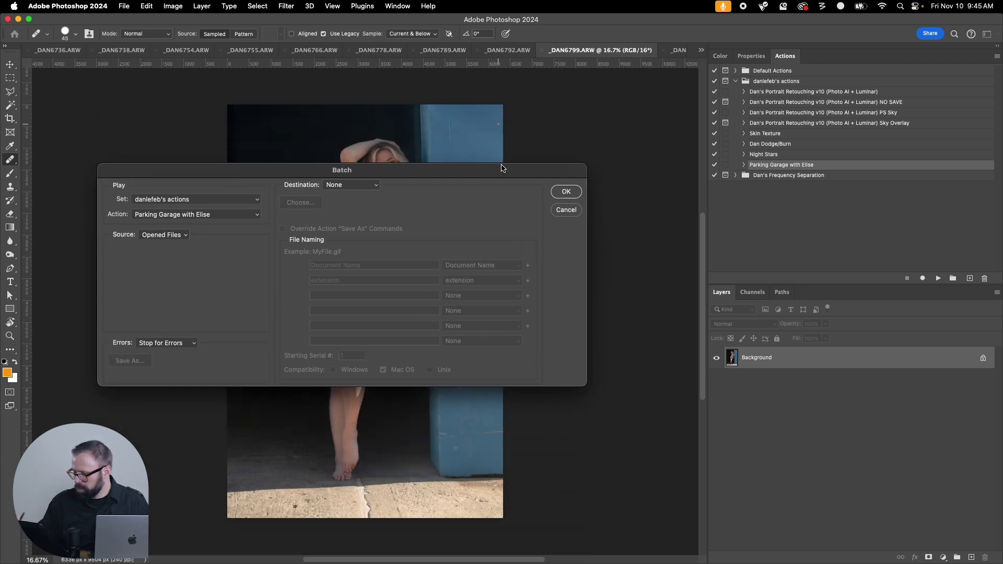
pyautogui.moveTo(500, 165); pyautogui.dragTo(498, 164)
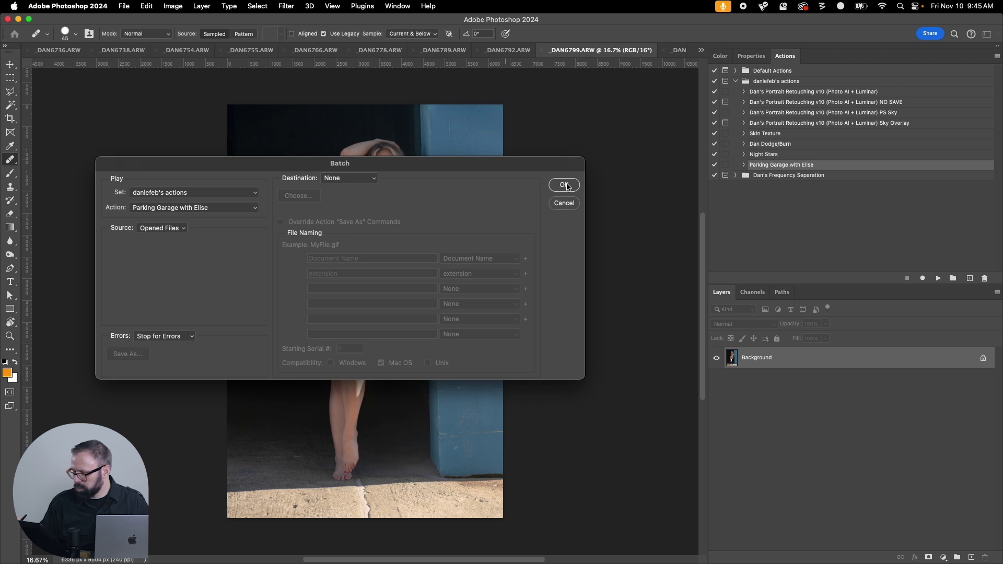
pyautogui.click(565, 186)
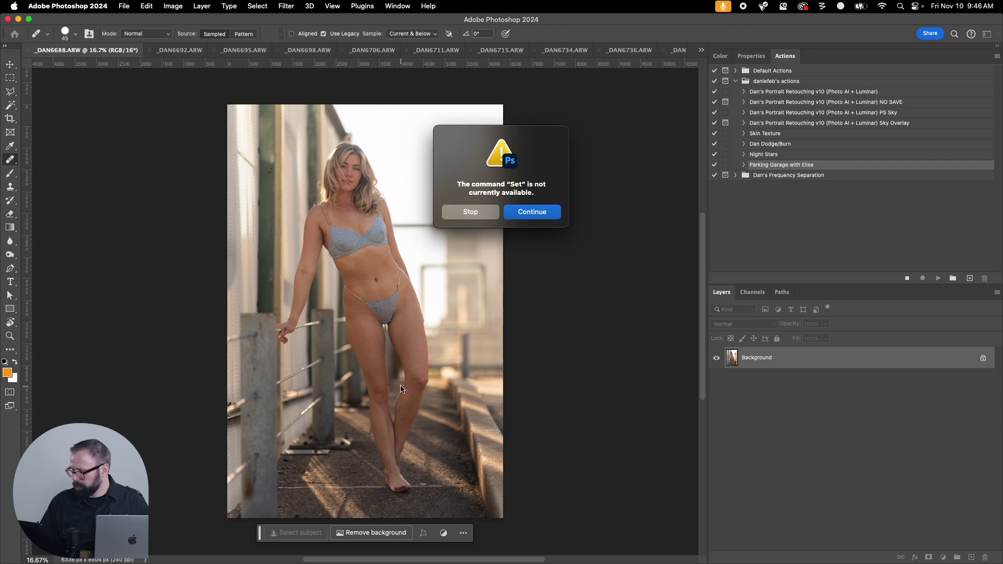
pyautogui.click(480, 217)
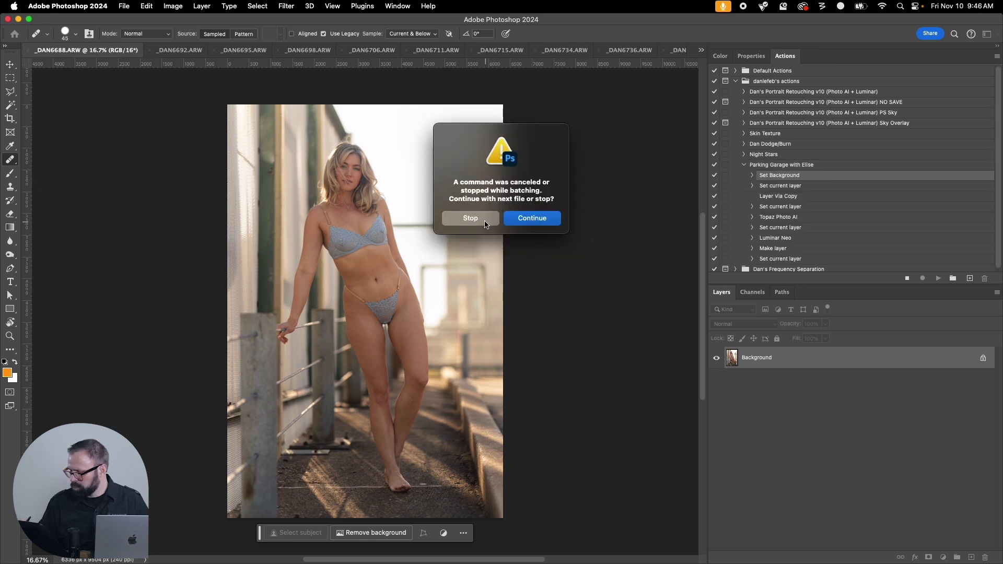
pyautogui.click(484, 223)
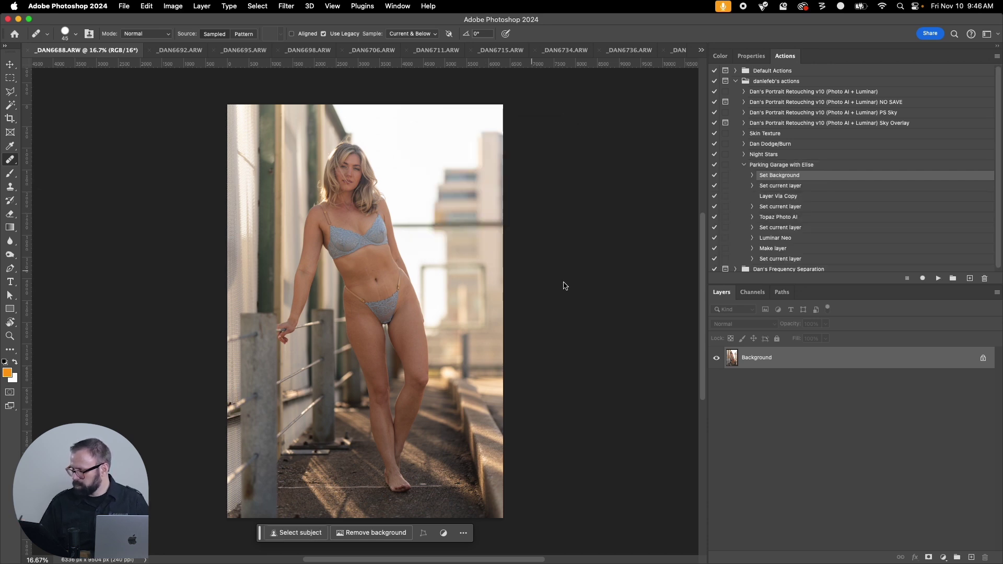
pyautogui.click(752, 175)
pyautogui.click(752, 176)
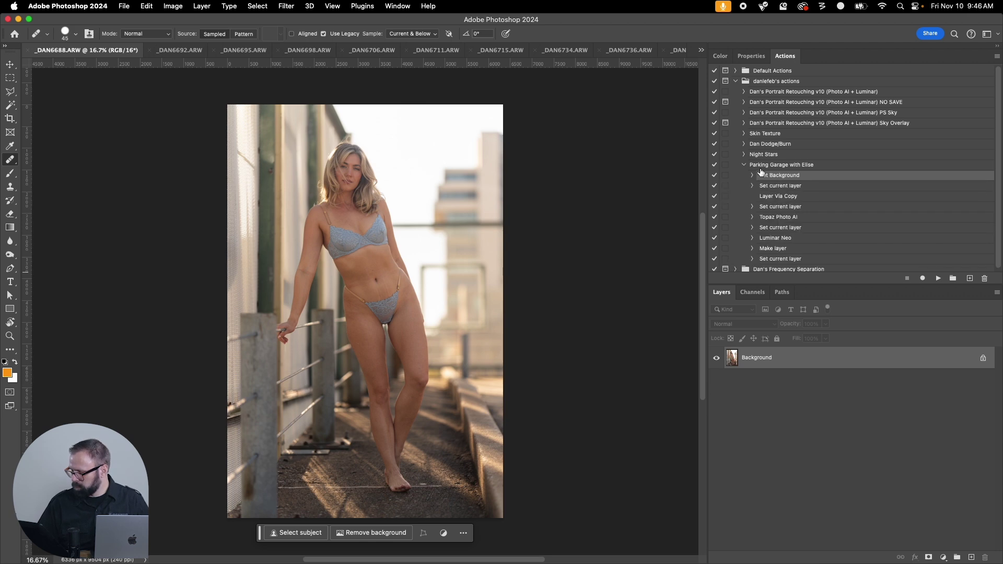
pyautogui.click(743, 164)
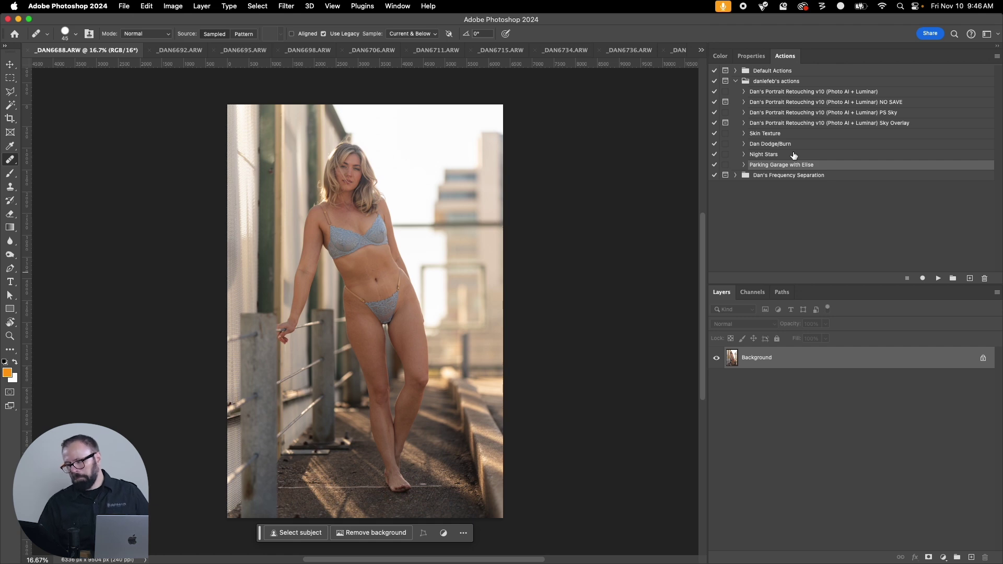
pyautogui.click(398, 6)
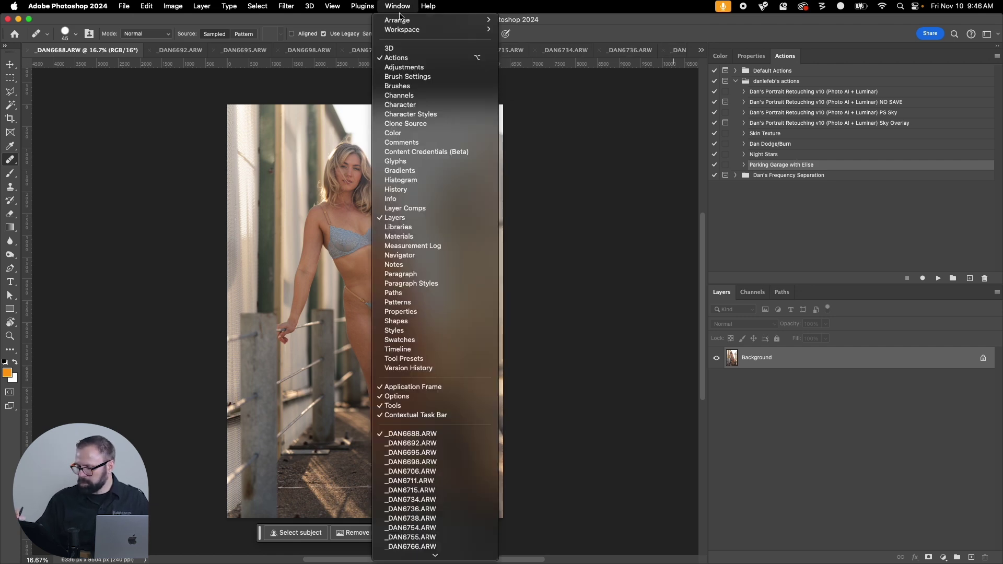
pyautogui.moveTo(446, 555)
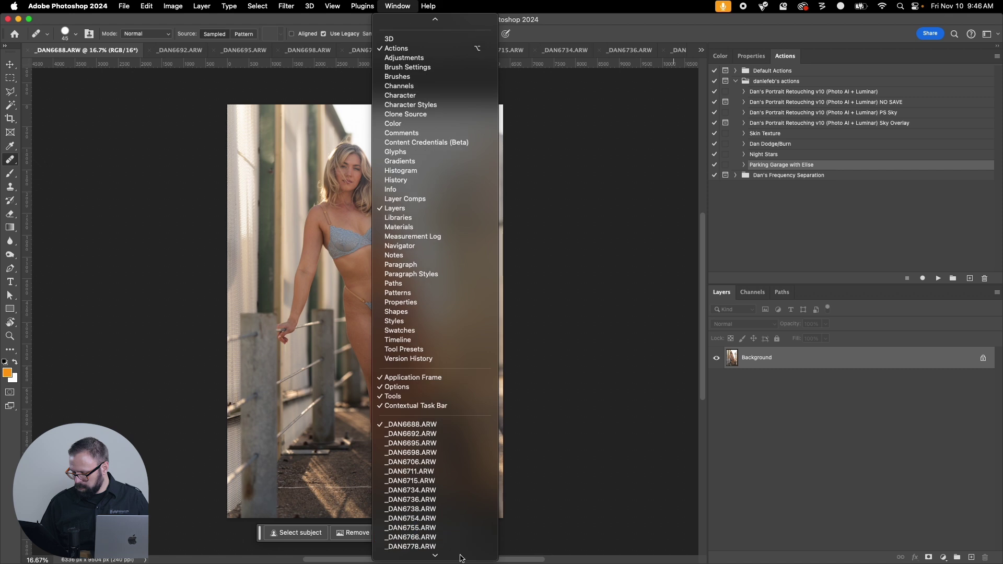
pyautogui.click(605, 27)
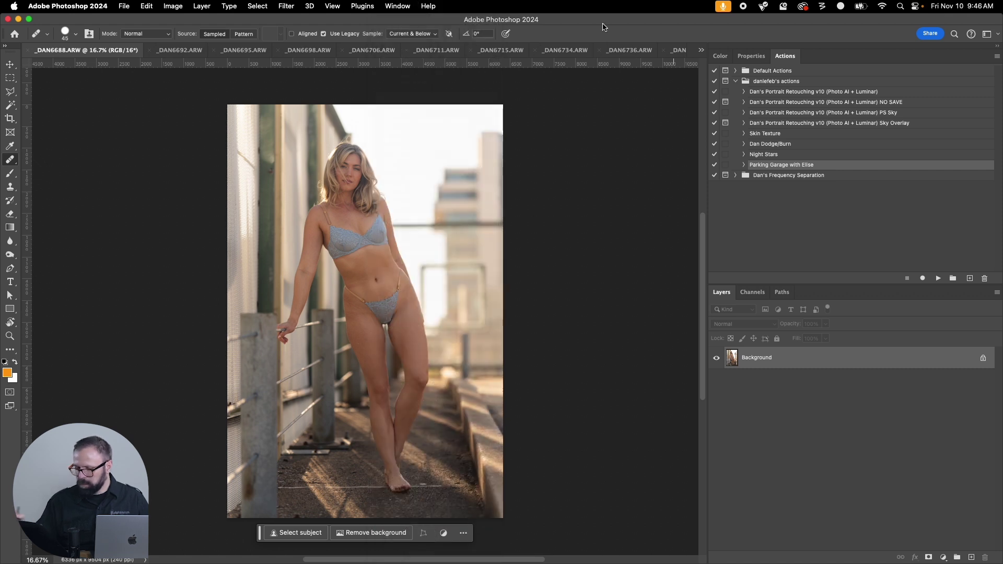
# Step: Open the Image Processor, untick Save as TIFF, then cancel the dialog
pyautogui.click(123, 7)
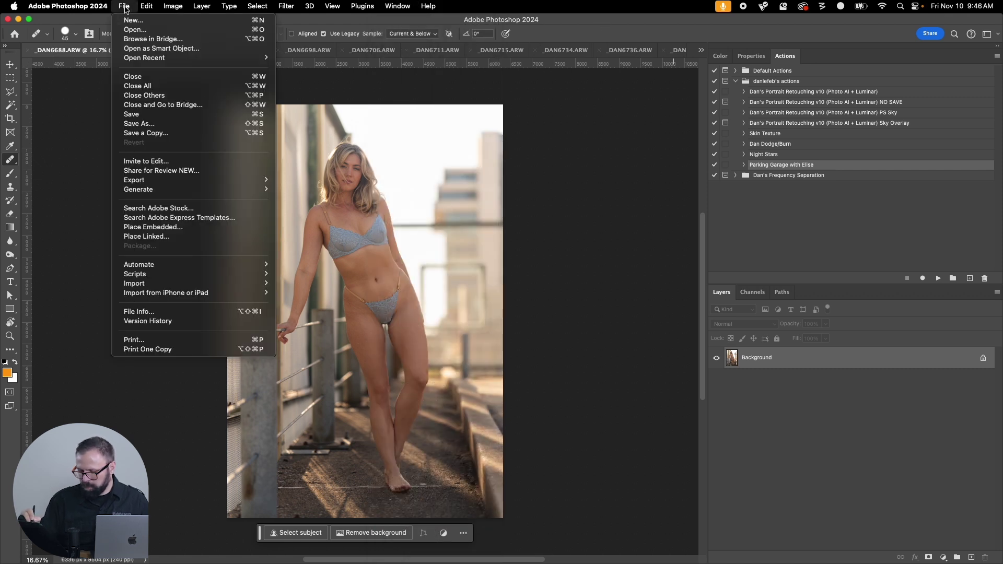
pyautogui.moveTo(238, 274)
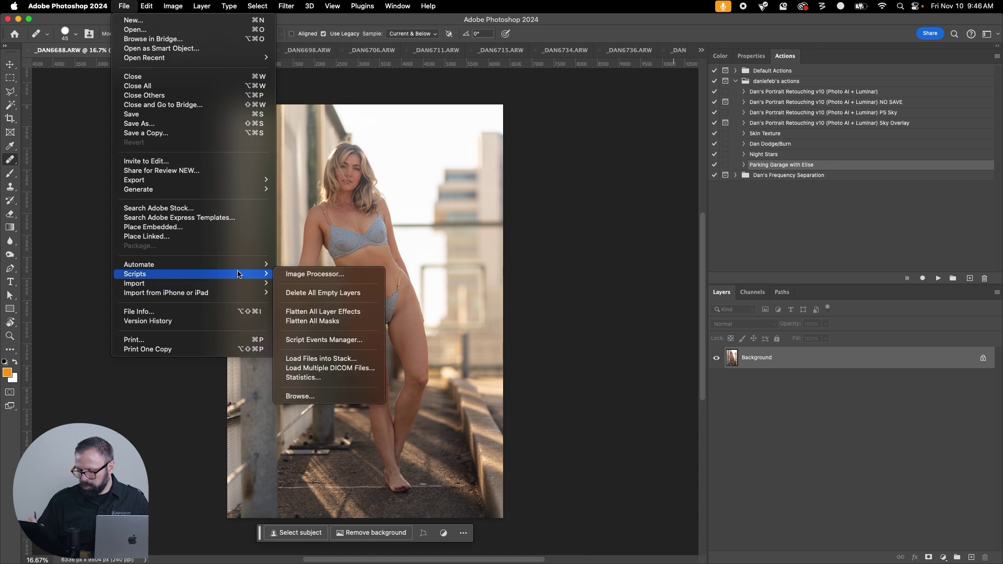
pyautogui.click(350, 272)
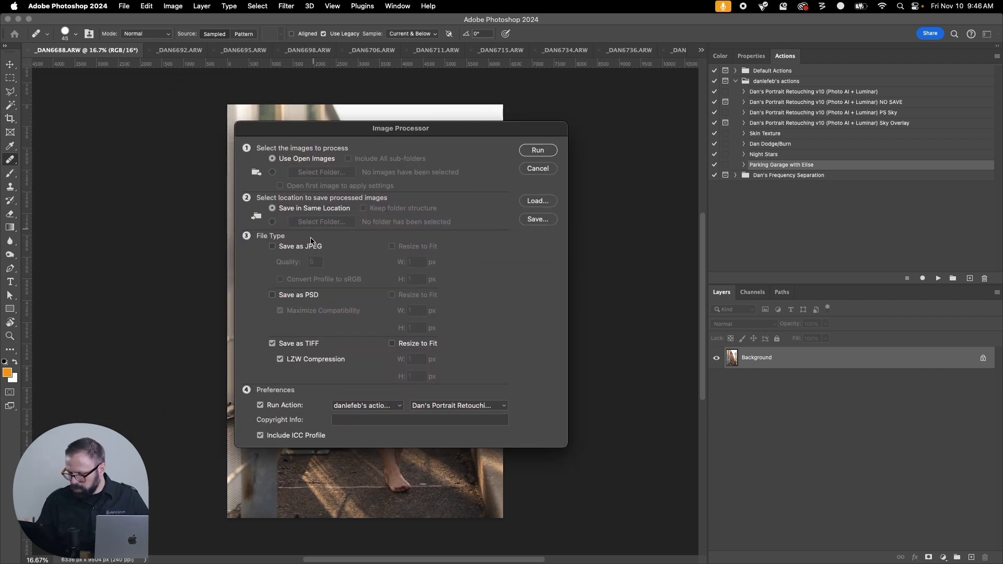
pyautogui.click(312, 345)
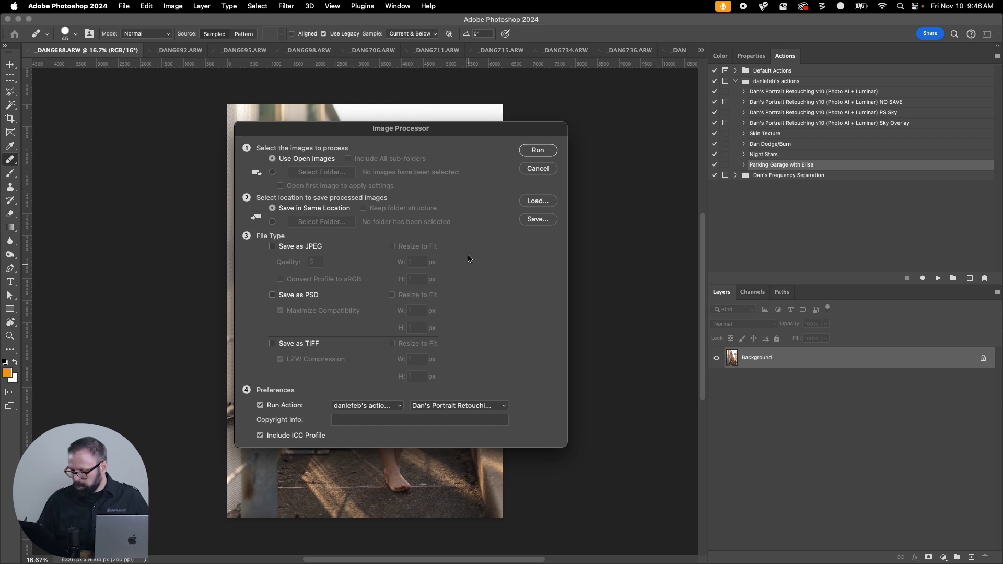
pyautogui.click(543, 168)
# Step: Reopen the Image Processor, set Run Action to the parking-garage retouching action, and run it
pyautogui.click(121, 7)
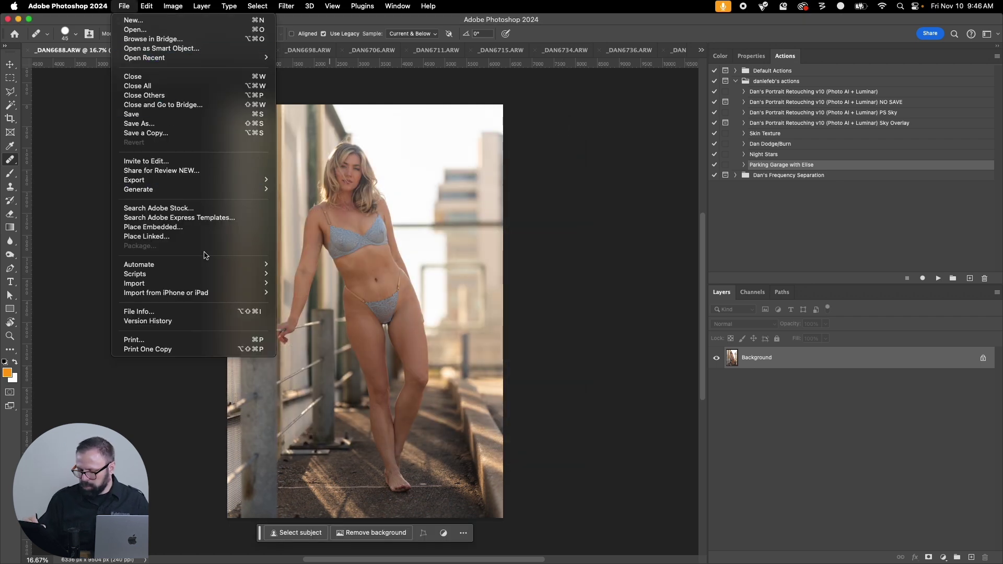
pyautogui.moveTo(214, 279)
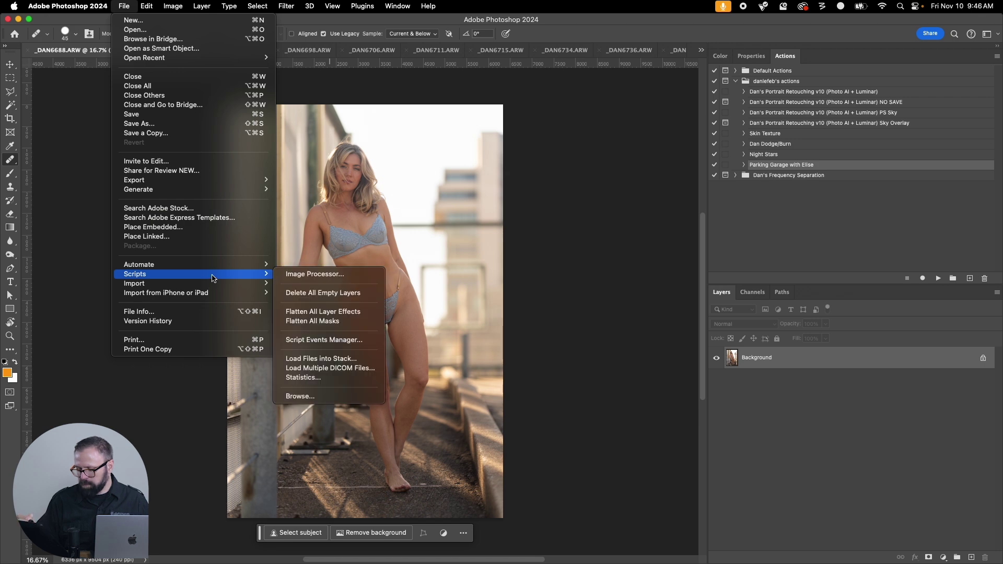
pyautogui.click(307, 273)
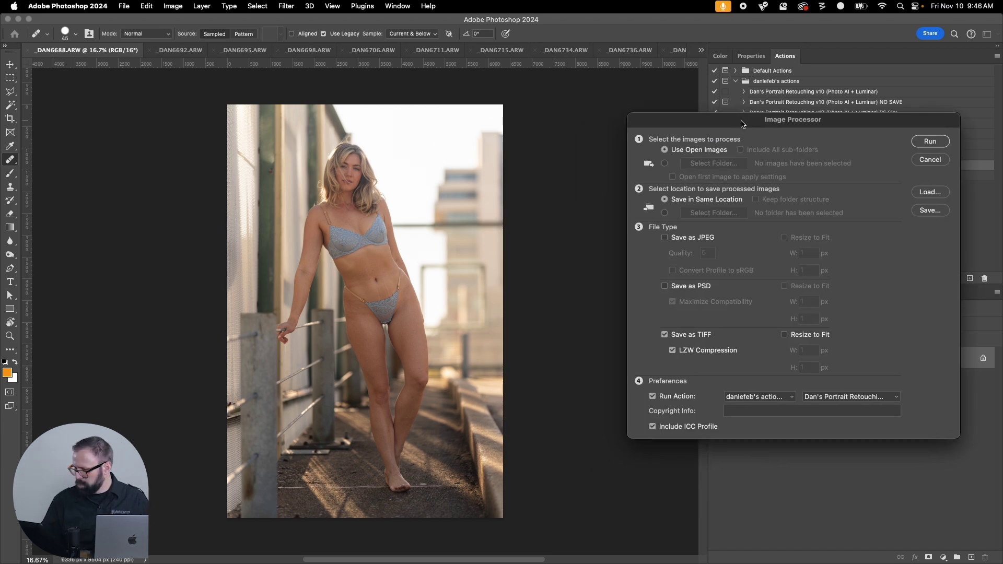
pyautogui.moveTo(743, 124); pyautogui.dragTo(475, 124)
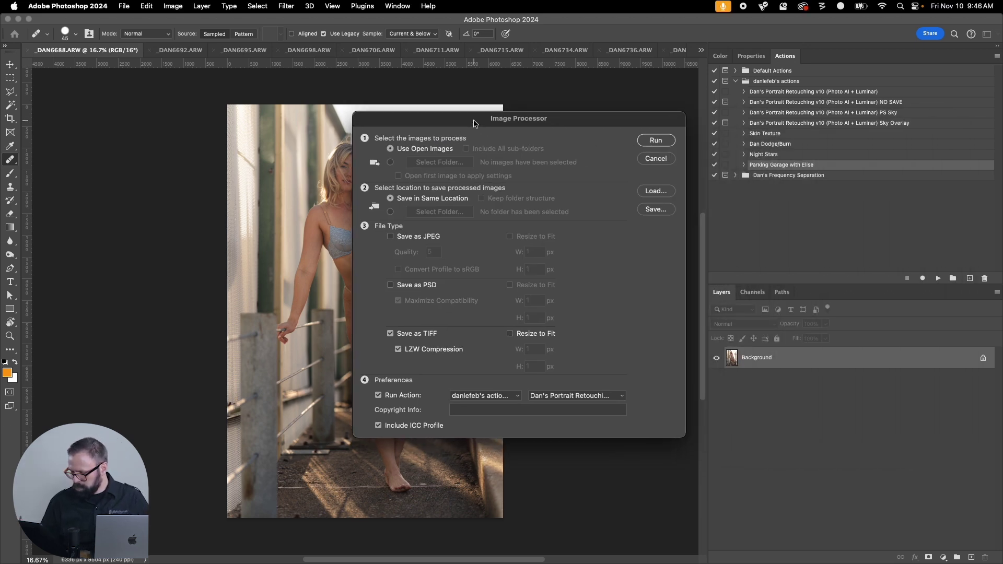
pyautogui.click(569, 395)
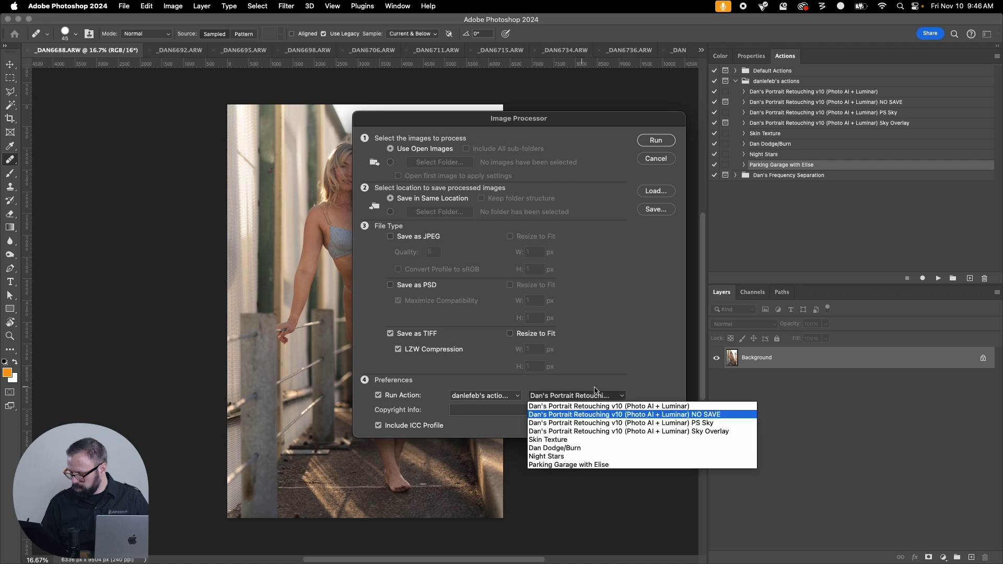
pyautogui.click(609, 465)
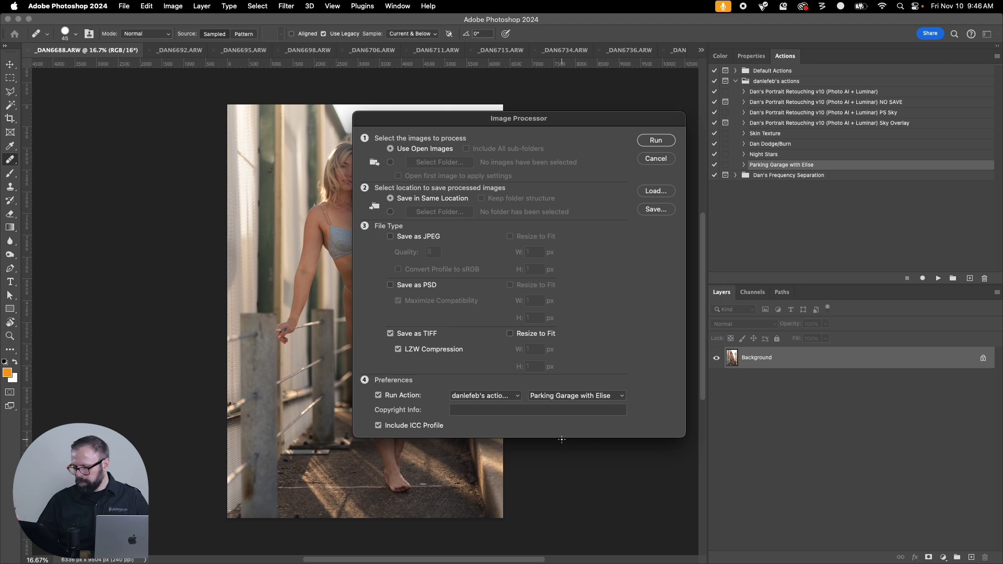
pyautogui.click(655, 140)
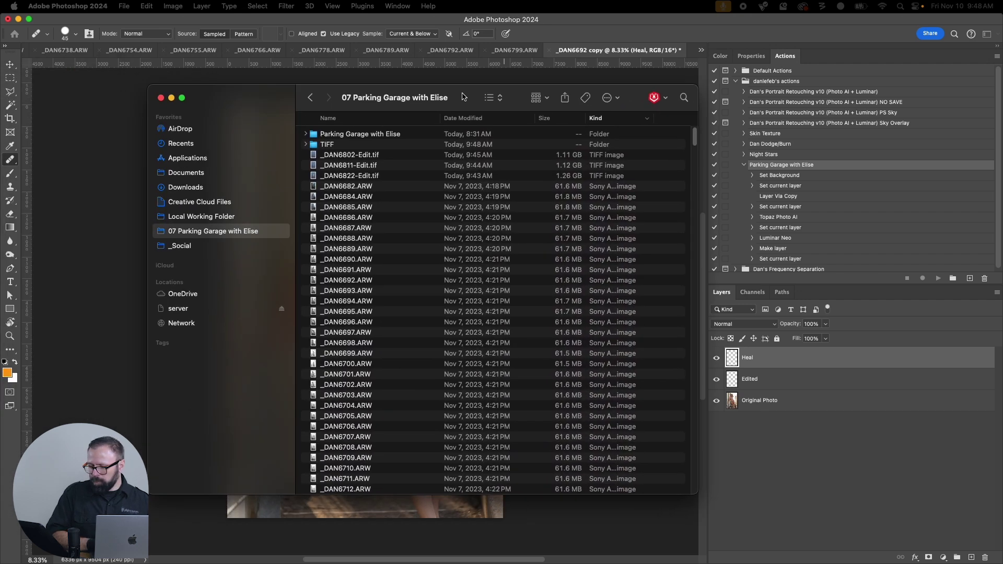
# Step: Bring the parking-garage project folder window to the front while the batch runs
pyautogui.click(462, 96)
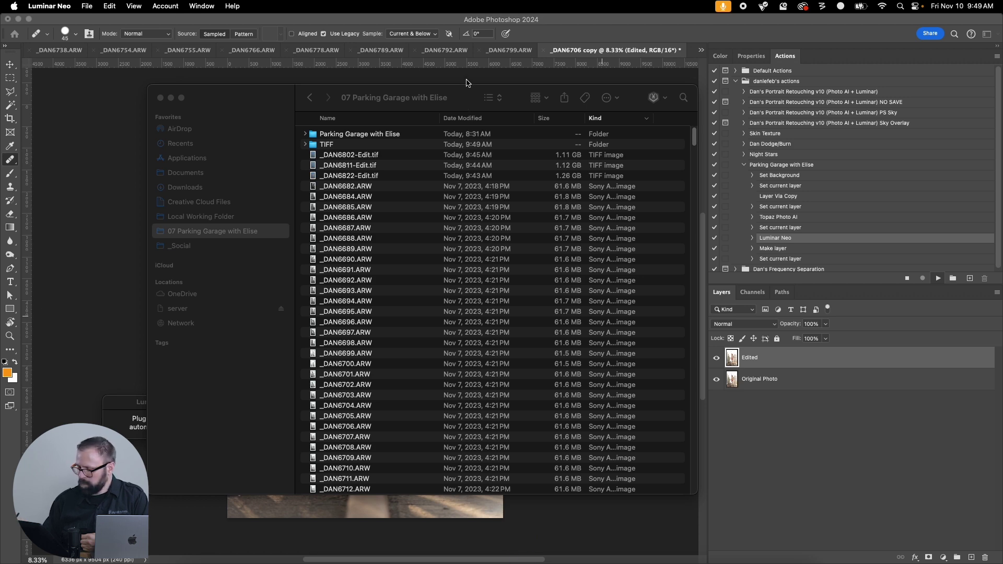
# Step: Switch to the project folder in Finder and sort the files by Date Modified
pyautogui.moveTo(537, 563)
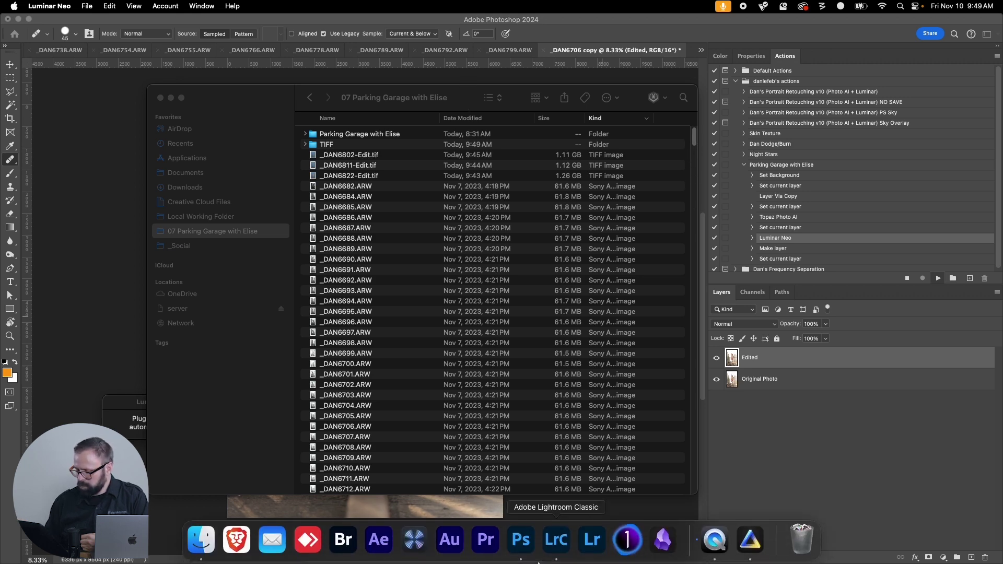
pyautogui.click(524, 546)
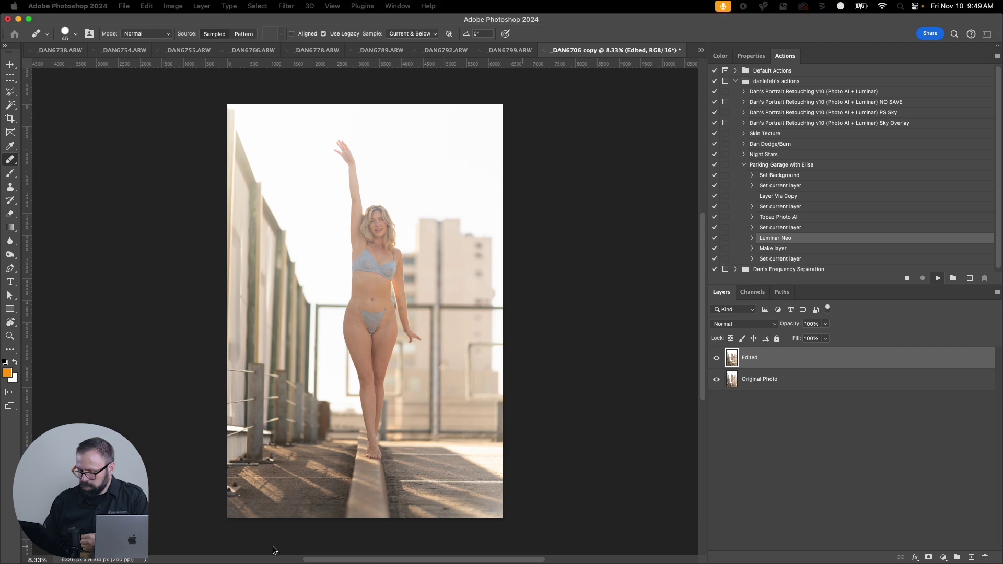
pyautogui.moveTo(202, 562)
pyautogui.click(202, 540)
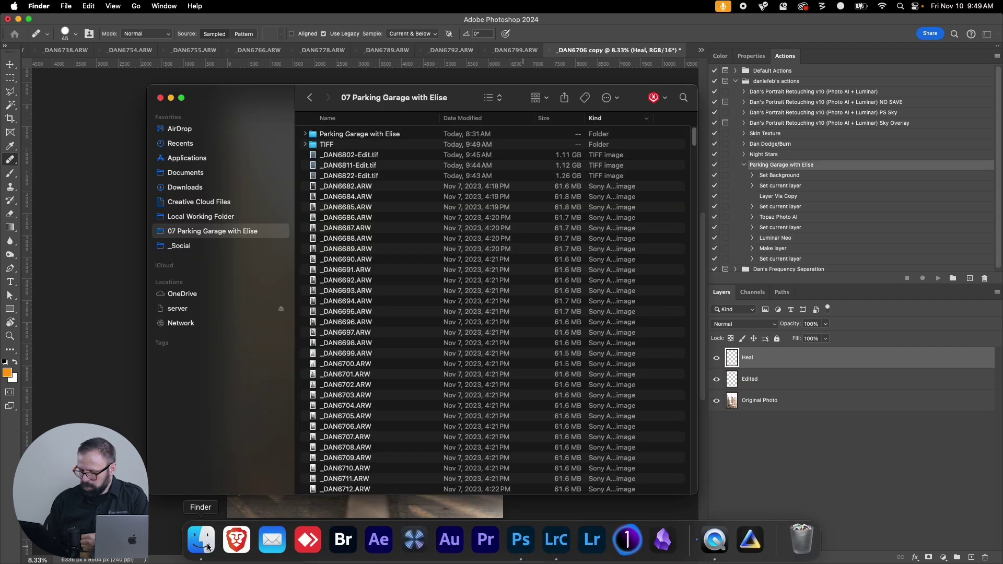
pyautogui.click(480, 119)
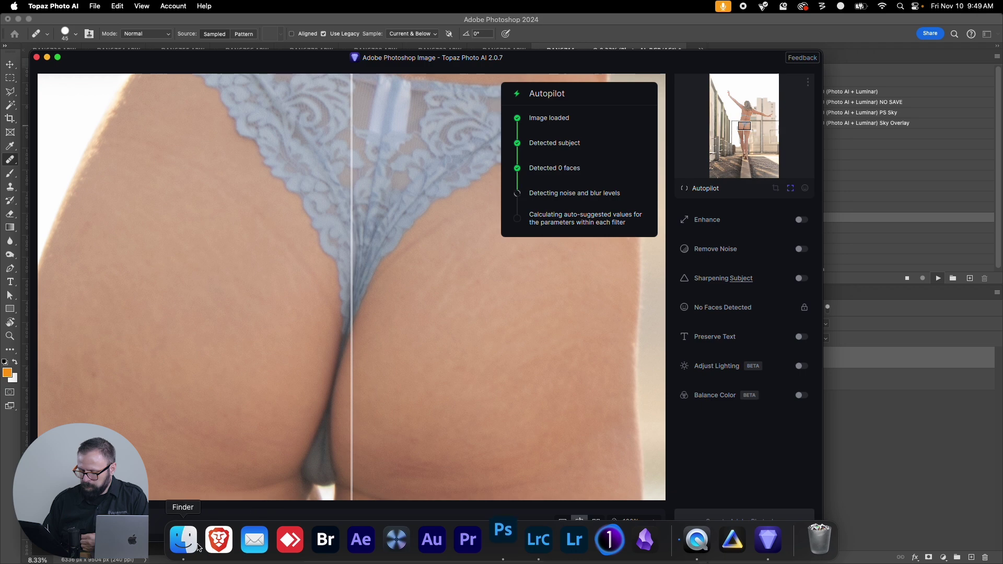
# Step: Open the TIFF folder to view the five saved files, _DAN6688.tif through _DAN6706.tif
pyautogui.click(183, 549)
pyautogui.doubleClick(337, 137)
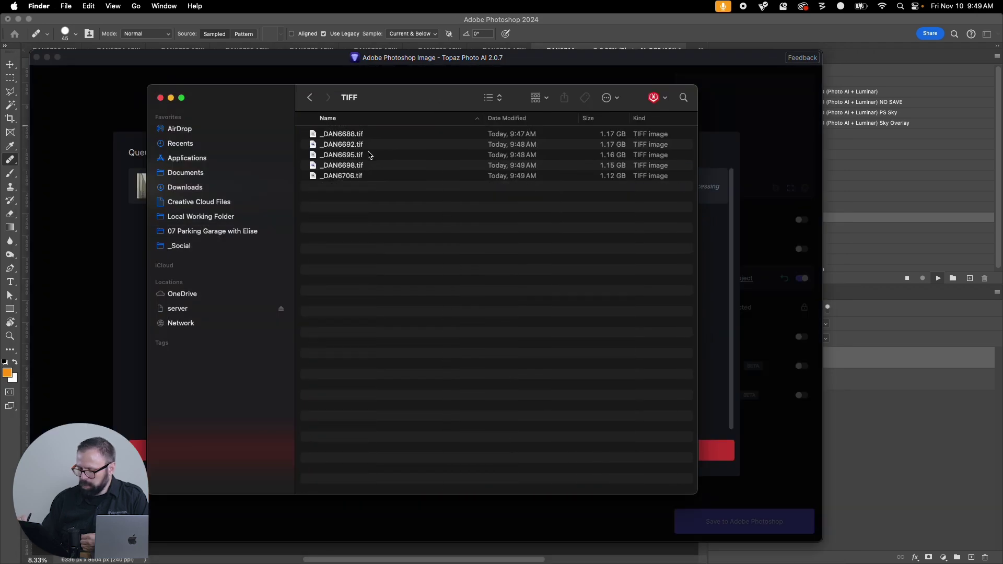
pyautogui.click(310, 98)
pyautogui.moveTo(455, 96); pyautogui.dragTo(407, 97)
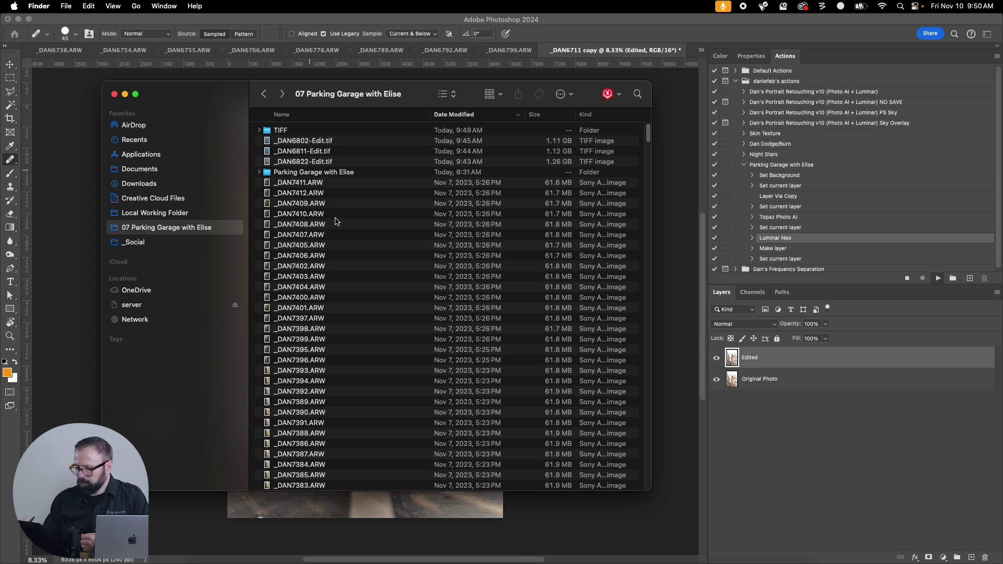
pyautogui.moveTo(418, 104); pyautogui.dragTo(419, 126)
pyautogui.doubleClick(285, 155)
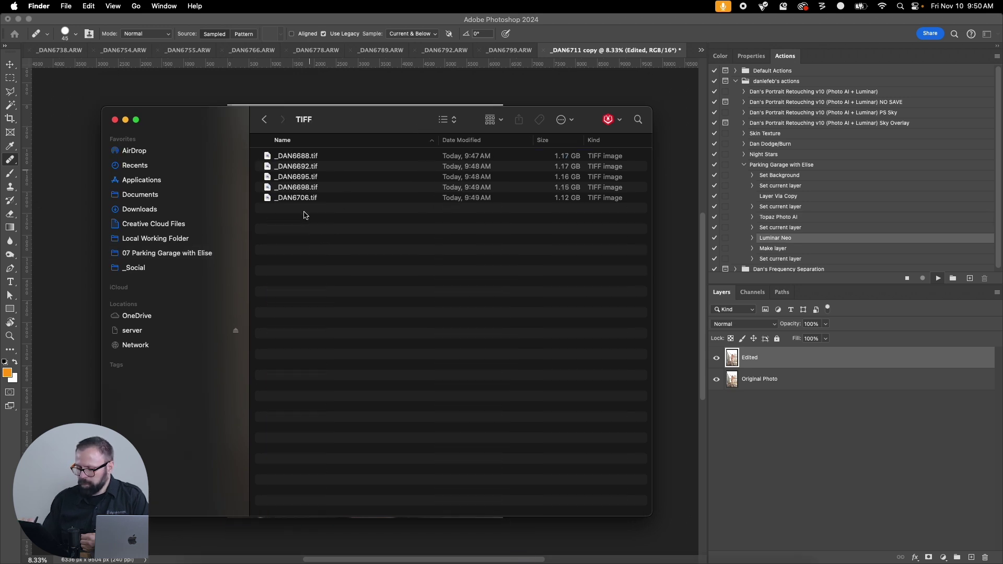
pyautogui.click(265, 121)
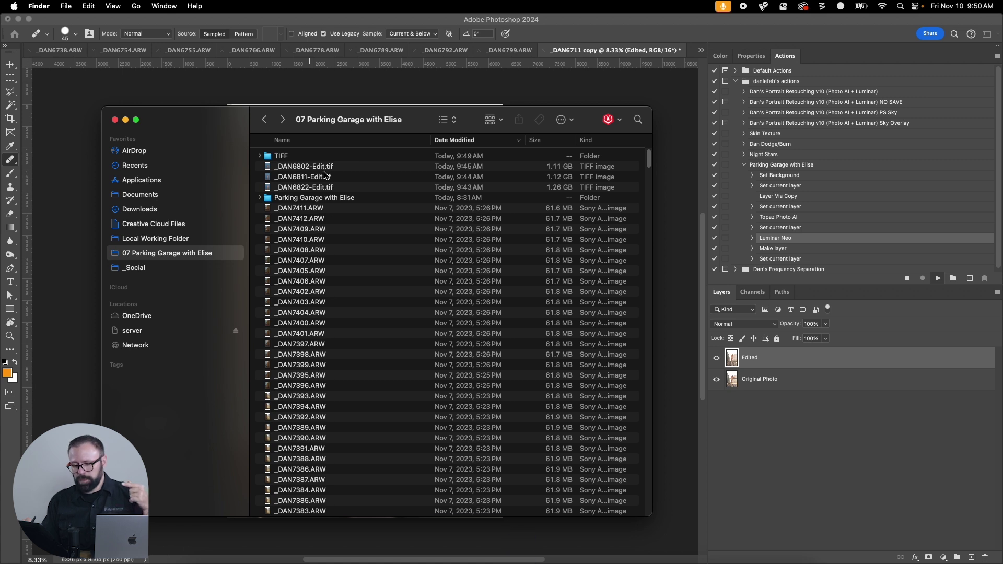
pyautogui.doubleClick(293, 160)
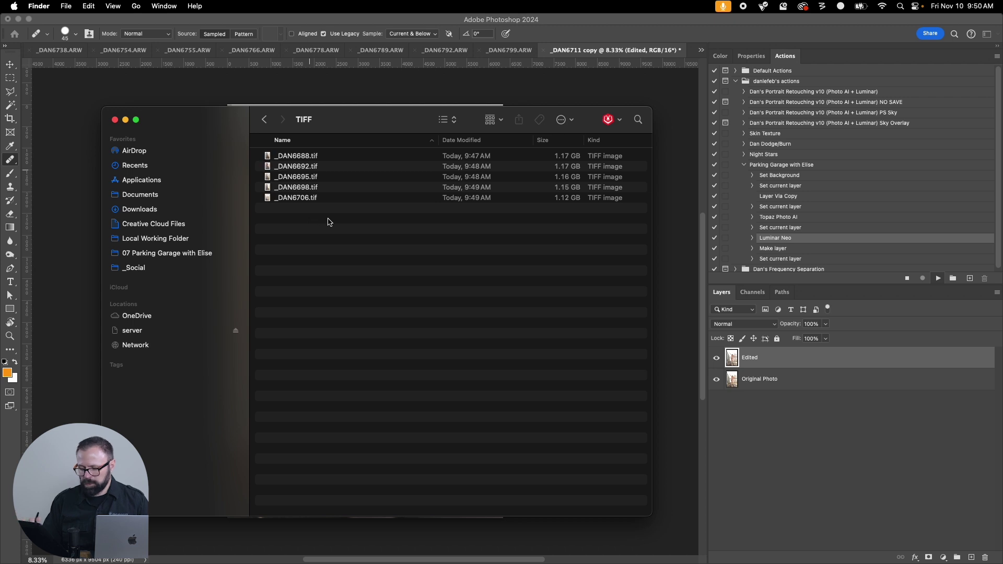